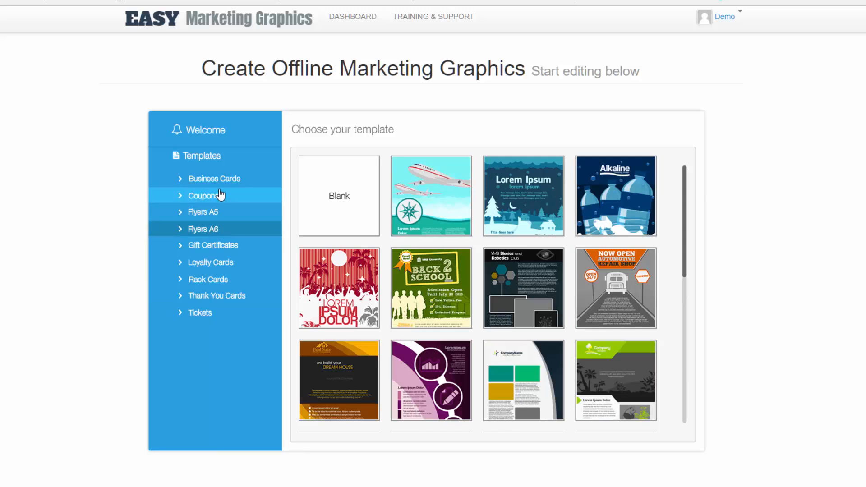
# Step: Find the gear-logo design among the Business Cards templates and open it for editing
pyautogui.click(220, 181)
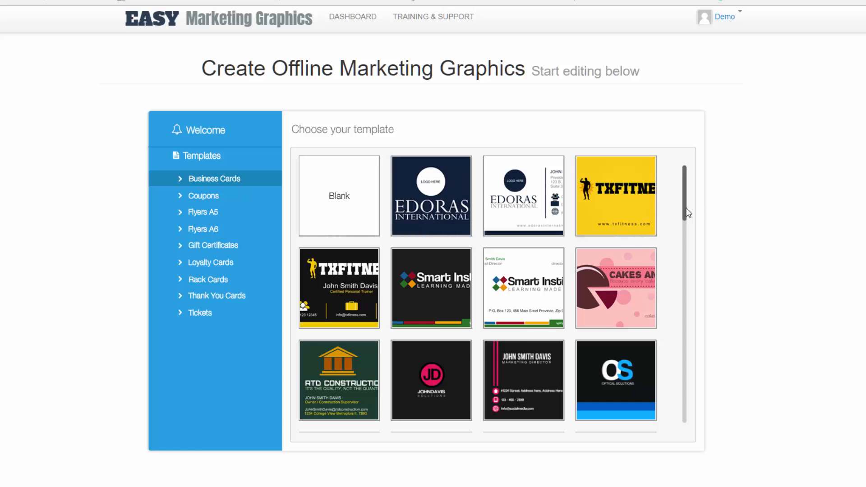
pyautogui.moveTo(685, 208); pyautogui.dragTo(690, 314)
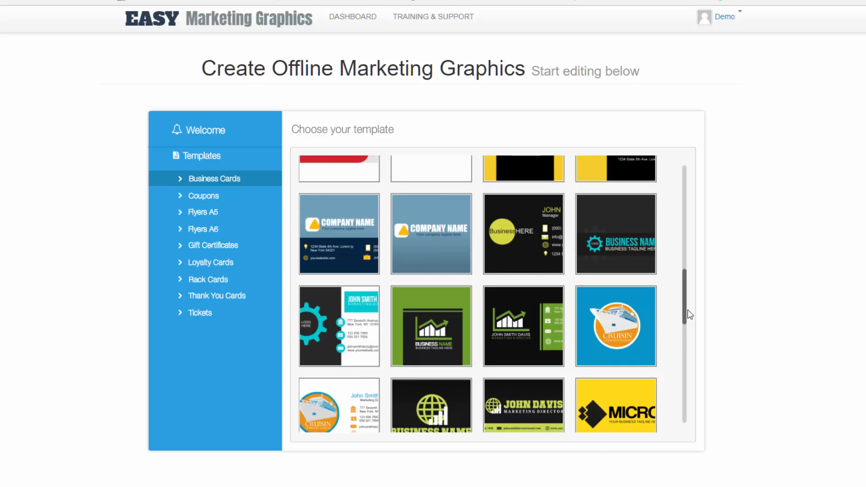
pyautogui.click(356, 313)
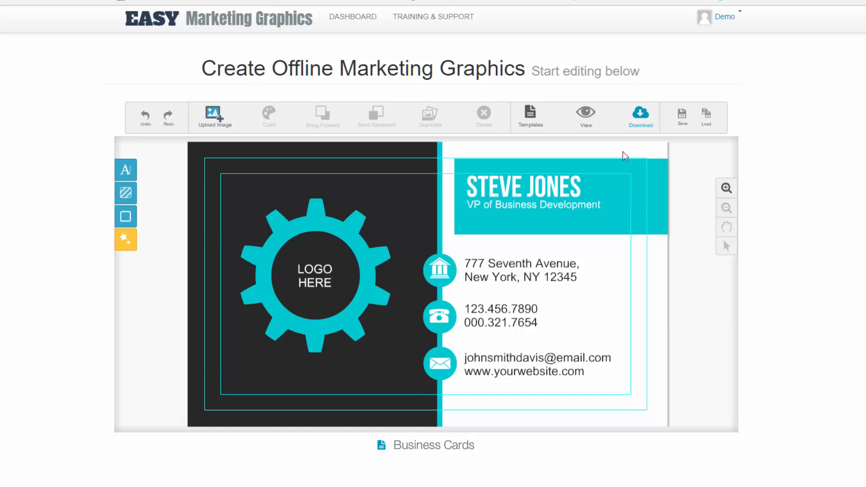
pyautogui.click(586, 118)
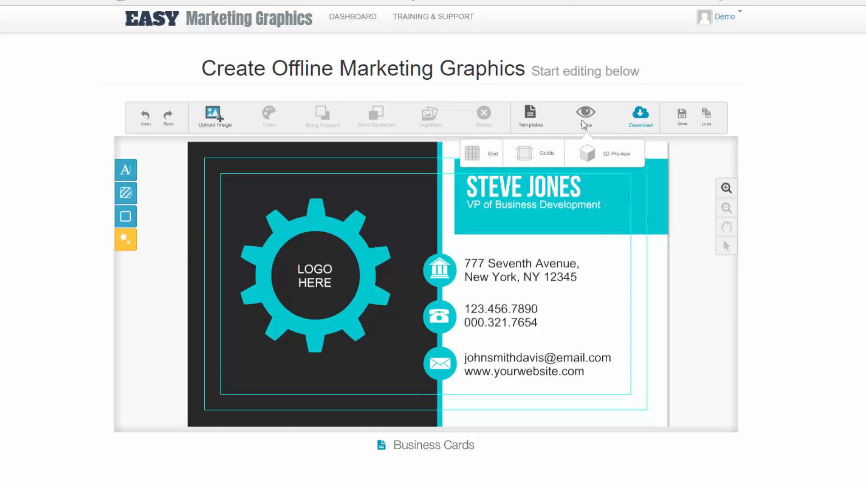
pyautogui.click(512, 155)
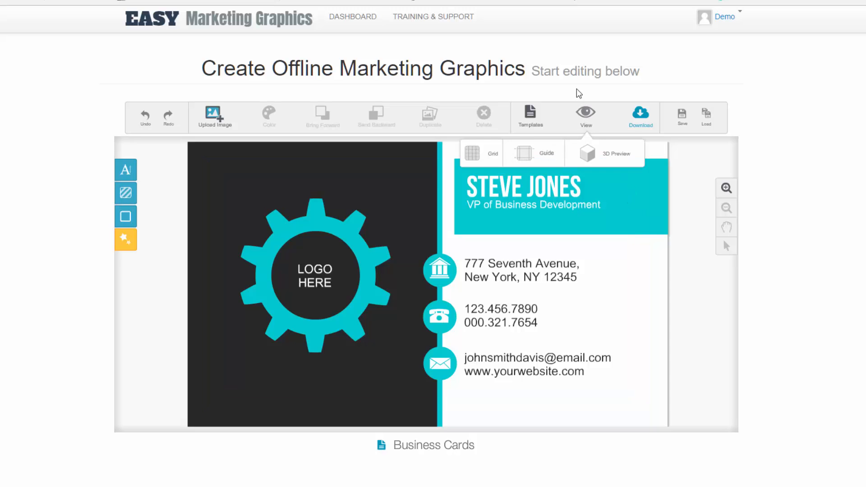
pyautogui.click(579, 113)
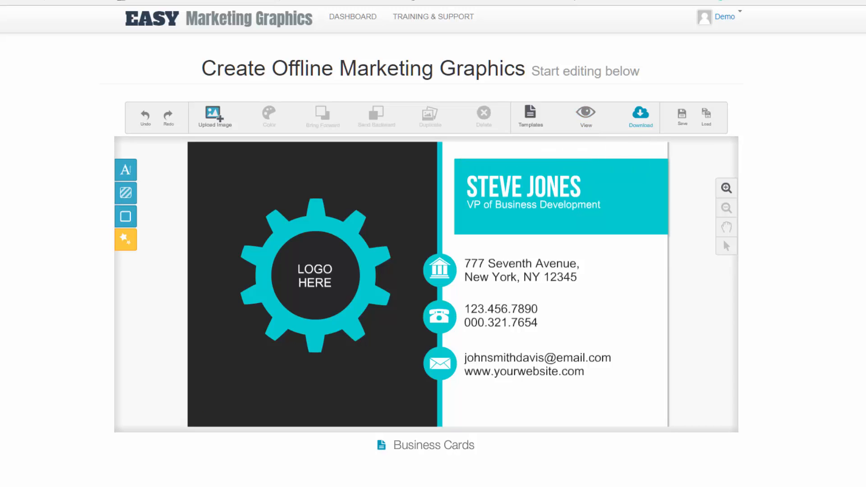
pyautogui.click(588, 119)
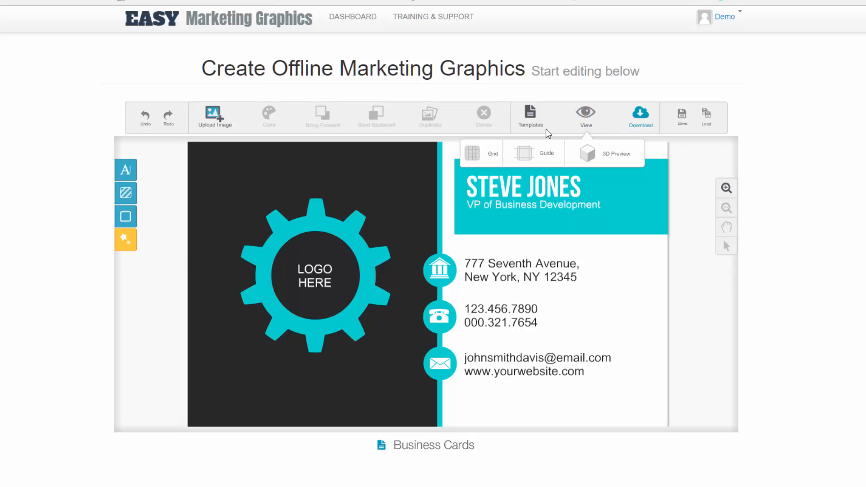
pyautogui.click(487, 154)
pyautogui.click(591, 116)
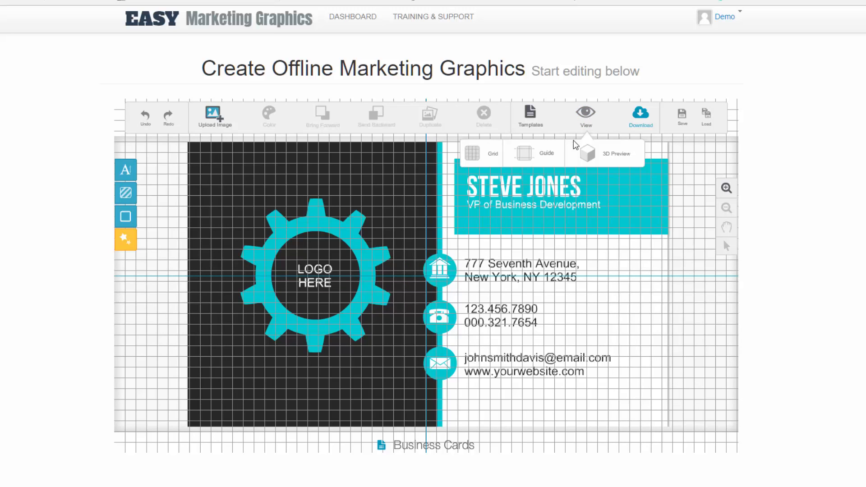
pyautogui.click(534, 155)
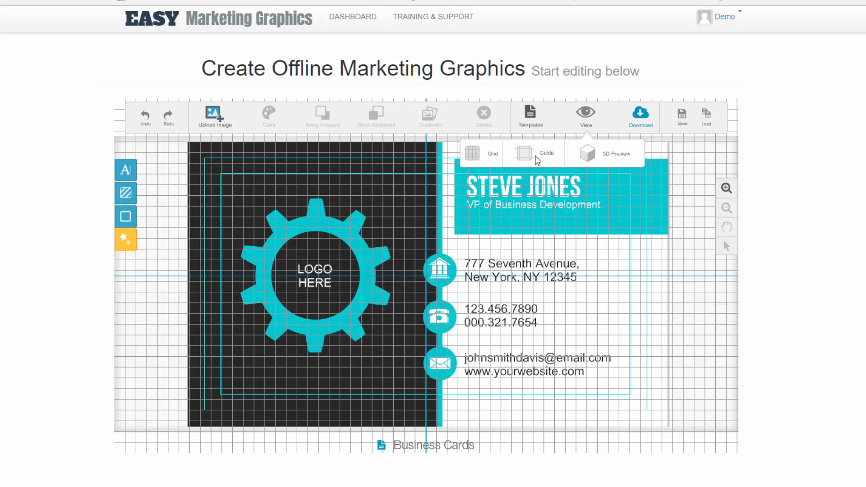
pyautogui.click(478, 153)
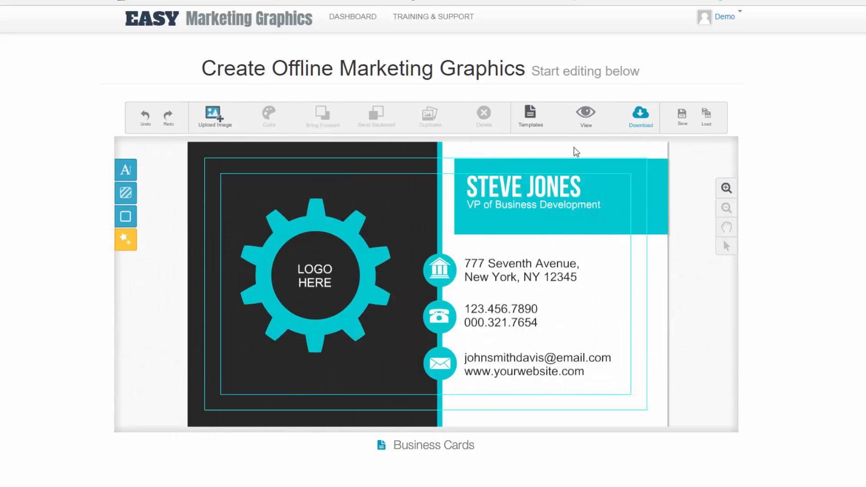
pyautogui.click(583, 119)
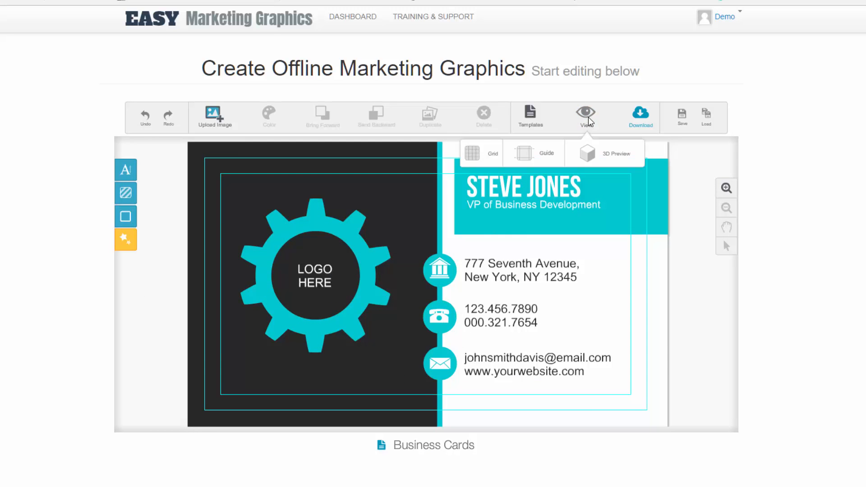
pyautogui.click(588, 117)
pyautogui.click(588, 116)
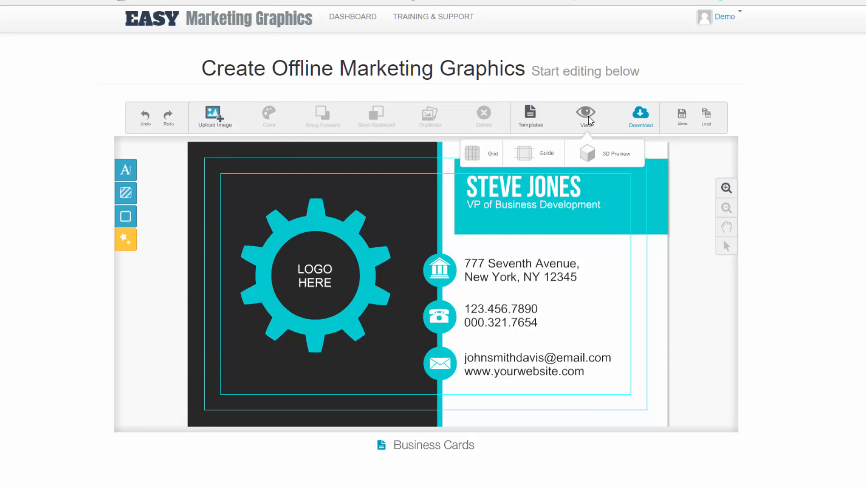
pyautogui.click(529, 152)
pyautogui.click(588, 149)
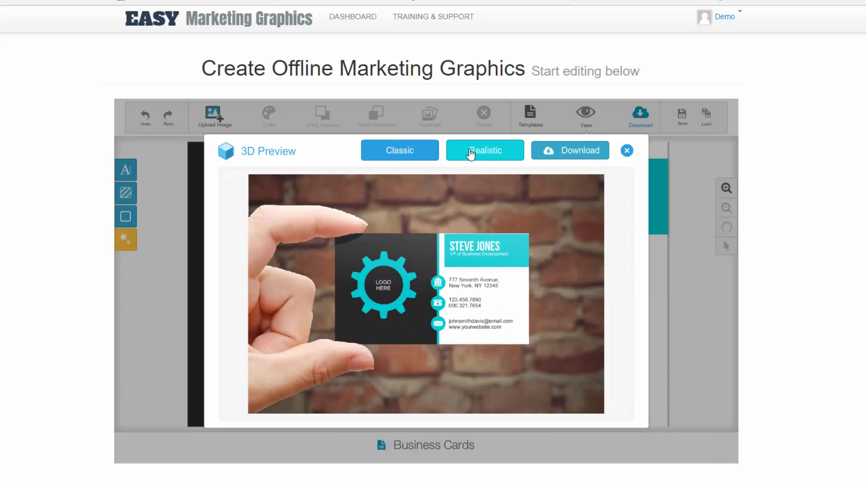
pyautogui.click(409, 158)
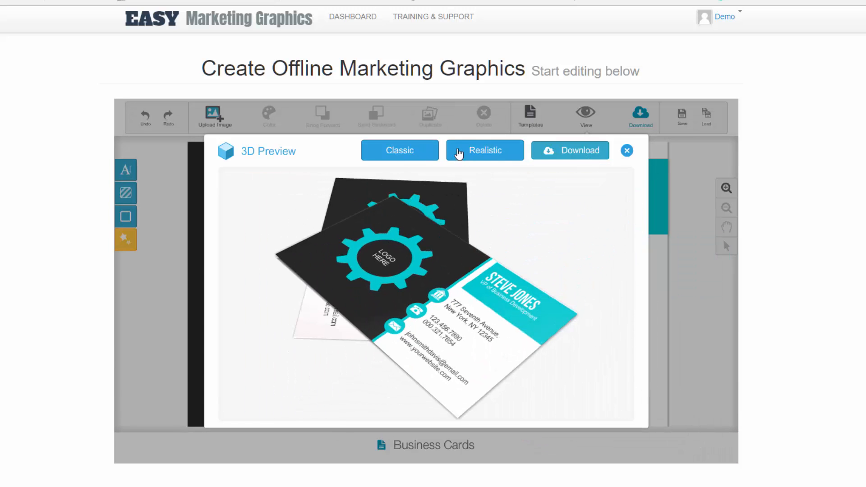
pyautogui.click(459, 153)
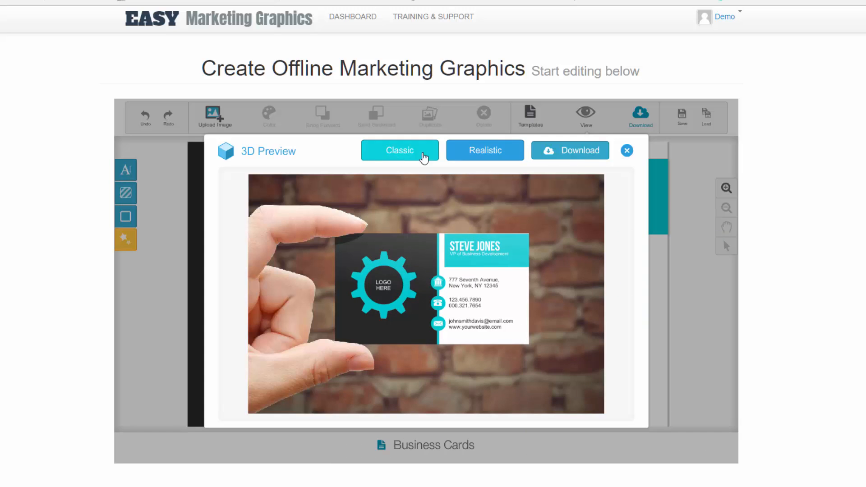
pyautogui.click(627, 151)
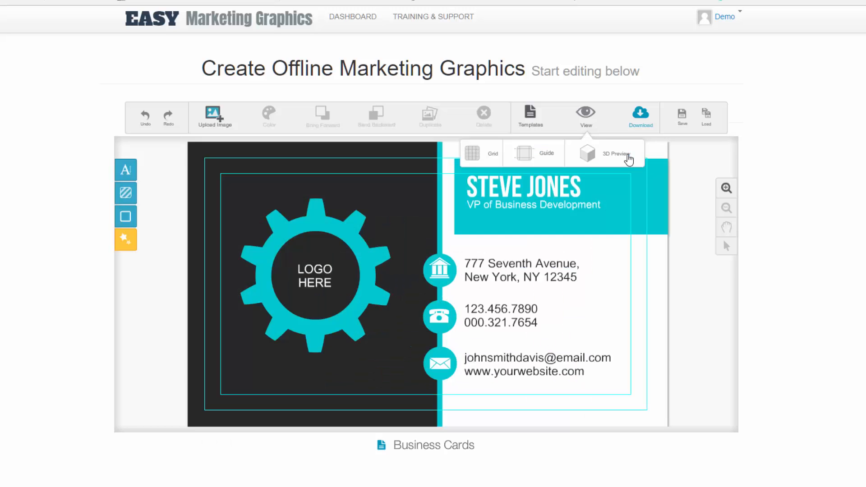
# Step: Delete the LOGO HERE placeholder text from the gear
pyautogui.click(588, 121)
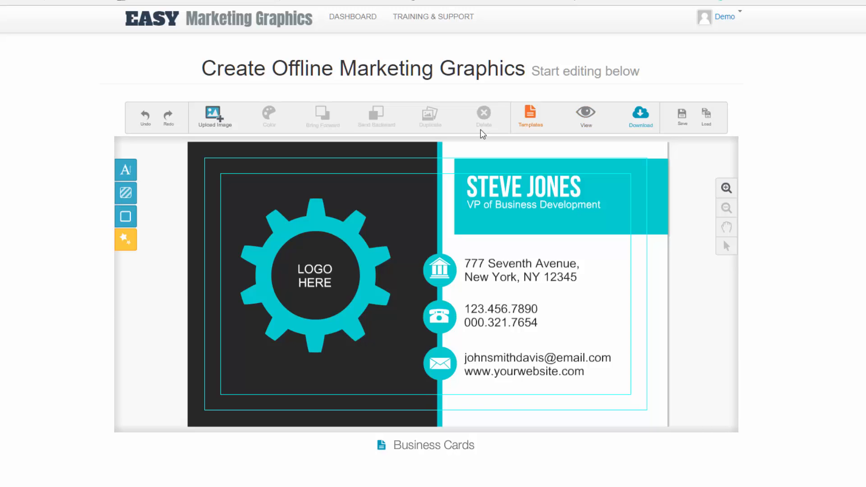
pyautogui.click(310, 268)
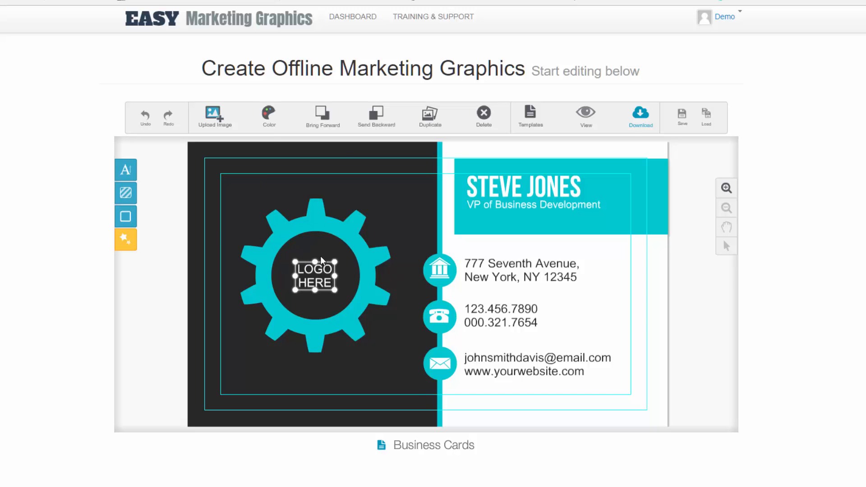
pyautogui.press('Delete')
# Step: Change the card's name from STEVE JONES to STEVE JAMES
pyautogui.click(494, 190)
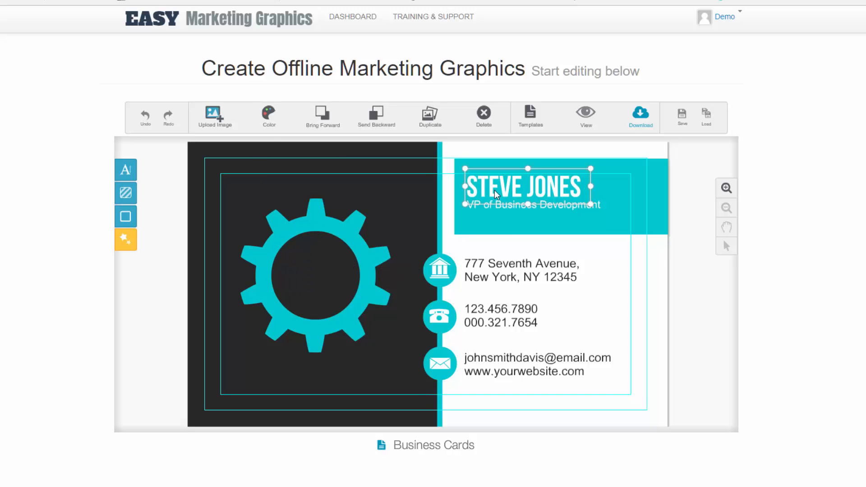
pyautogui.doubleClick(494, 191)
pyautogui.write('STEVE J')
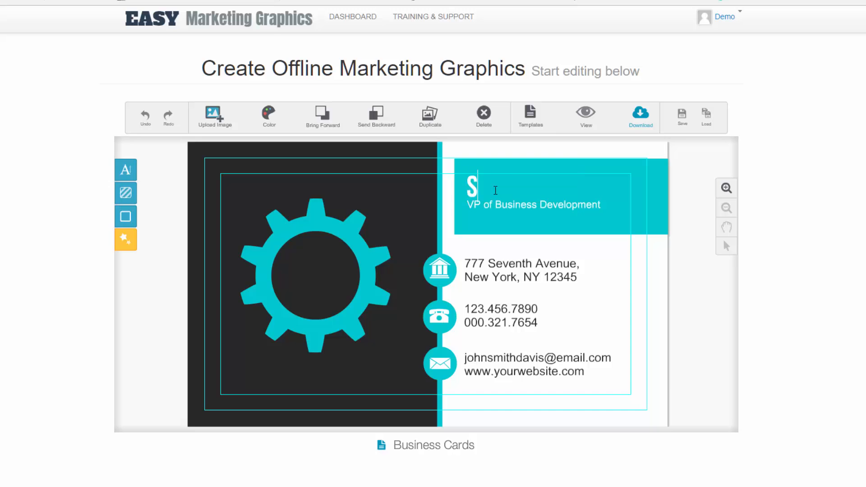
pyautogui.write('AMES')
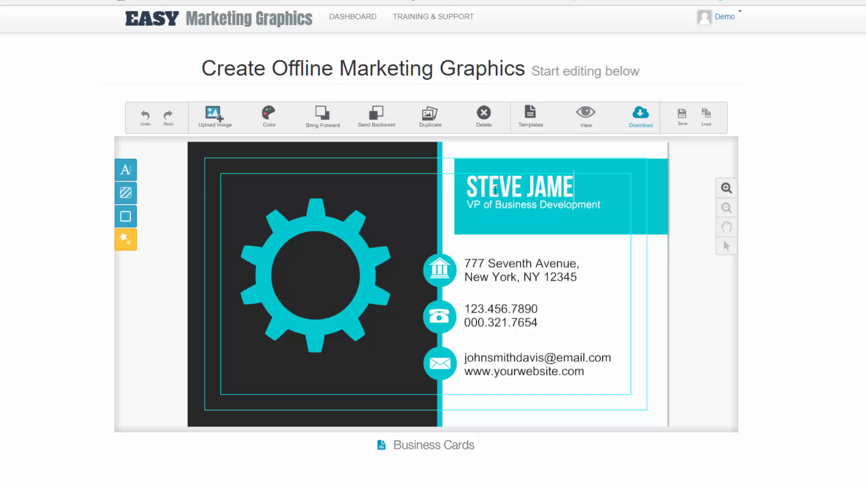
pyautogui.click(507, 203)
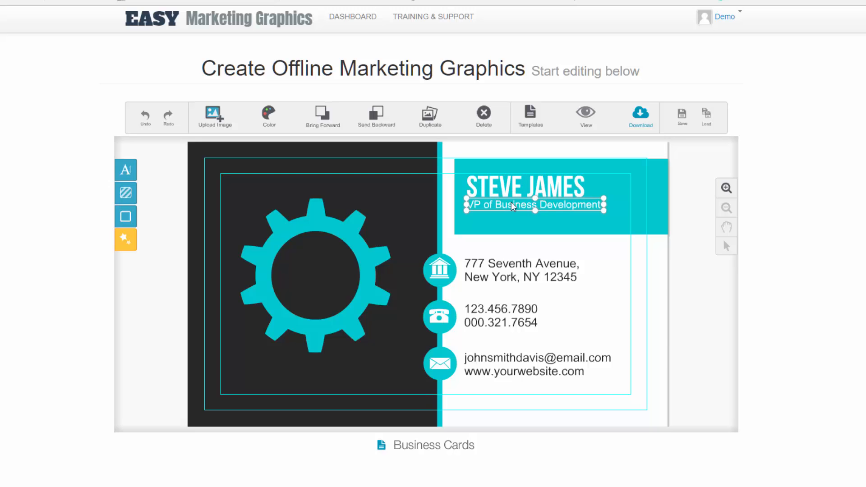
pyautogui.click(125, 169)
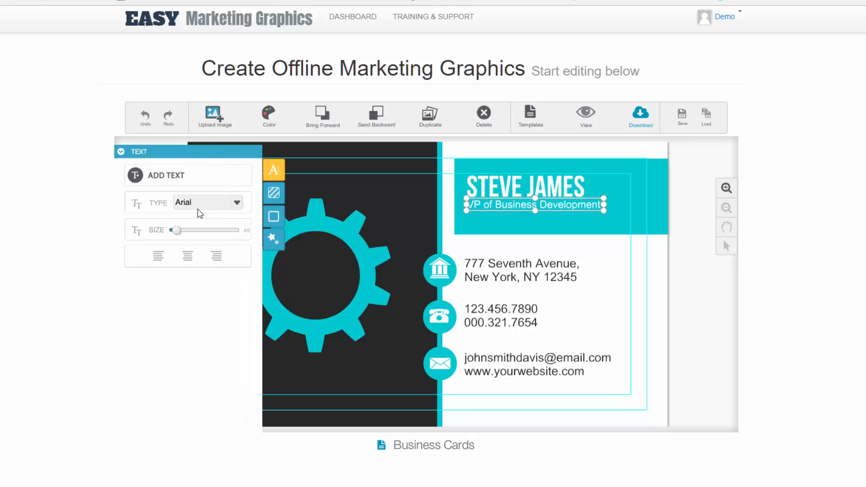
pyautogui.click(236, 203)
pyautogui.click(201, 236)
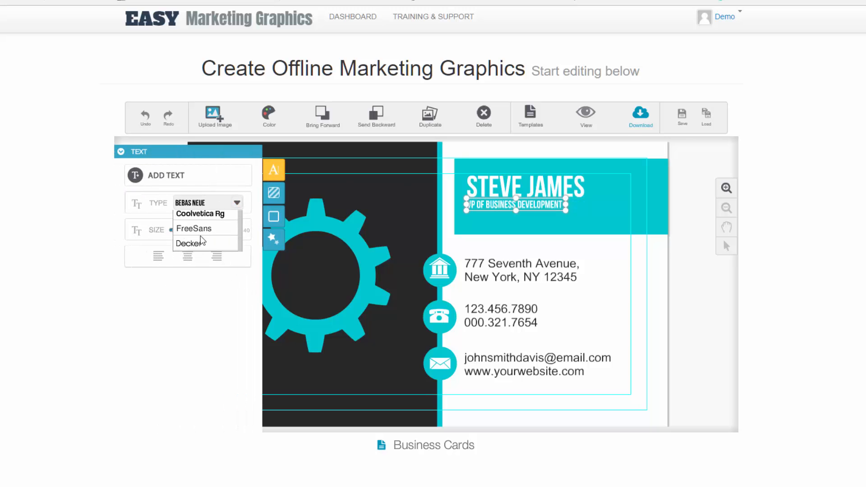
pyautogui.click(236, 203)
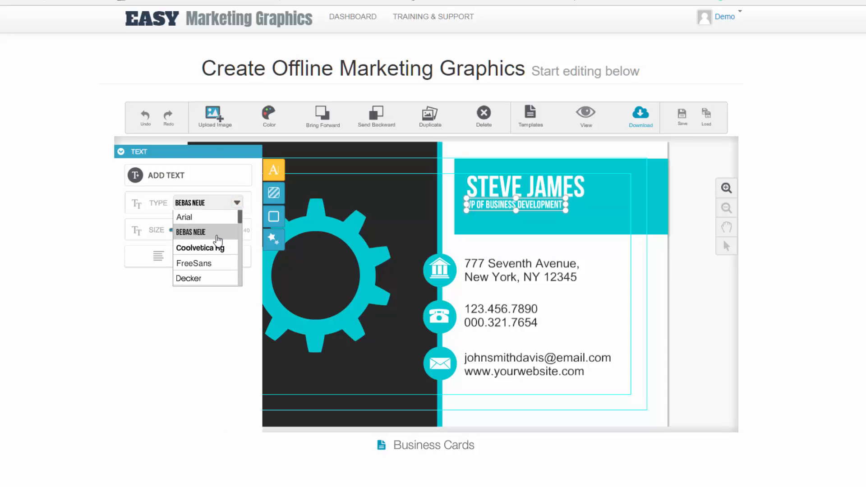
pyautogui.click(206, 263)
pyautogui.moveTo(181, 234)
pyautogui.mouseDown()
pyautogui.moveTo(209, 233)
pyautogui.moveTo(173, 234)
pyautogui.moveTo(211, 238)
pyautogui.moveTo(176, 234)
pyautogui.mouseUp()
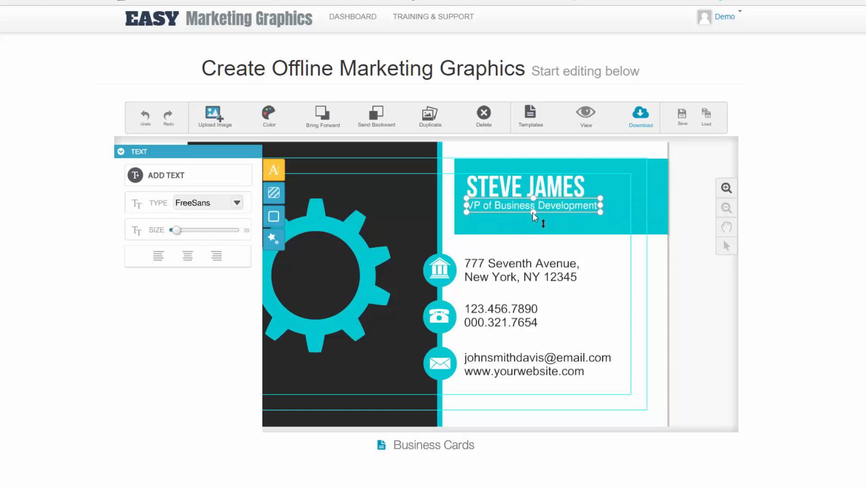
pyautogui.moveTo(533, 213); pyautogui.dragTo(532, 220)
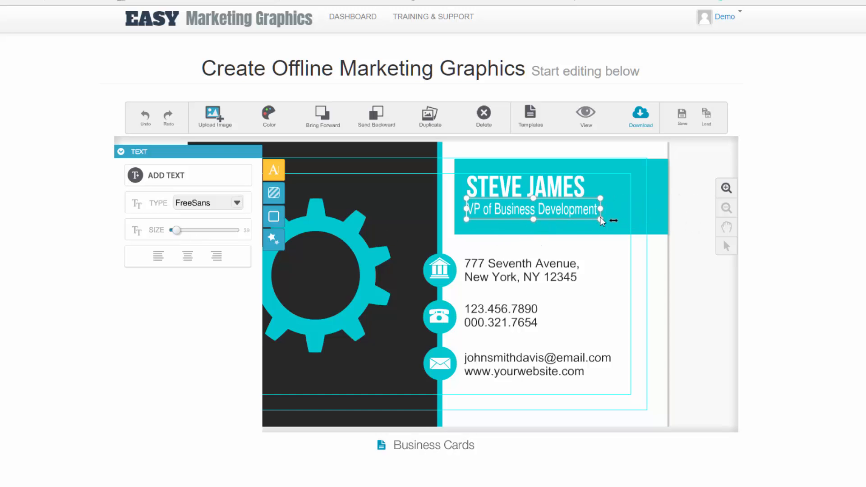
pyautogui.moveTo(600, 219); pyautogui.dragTo(630, 238)
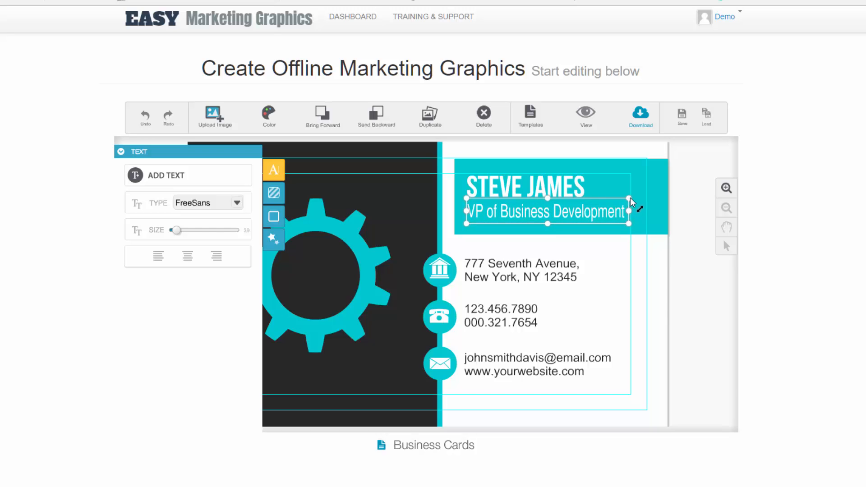
pyautogui.click(566, 244)
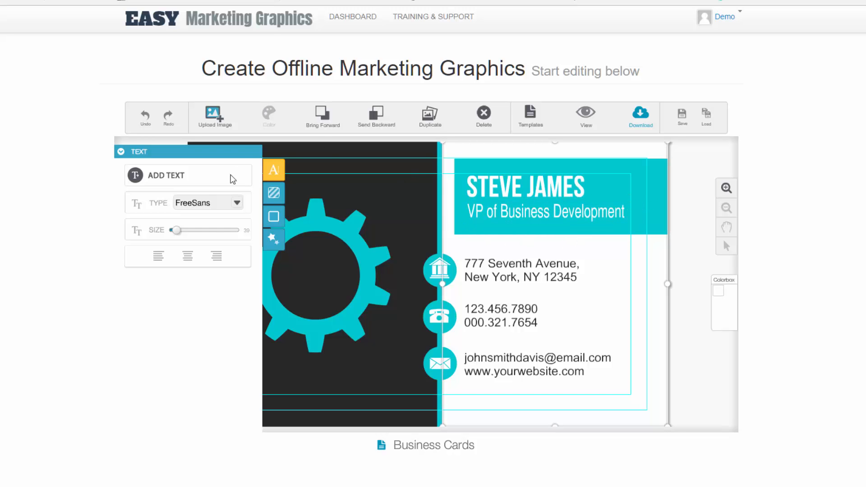
pyautogui.click(273, 171)
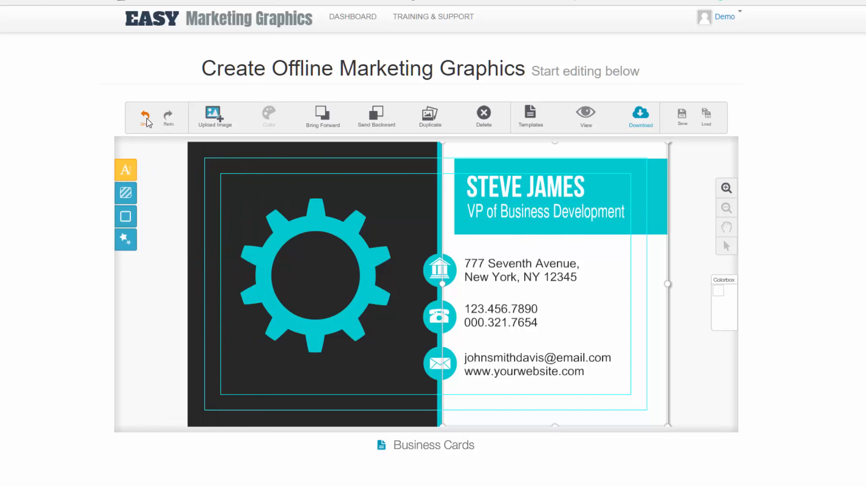
pyautogui.click(147, 120)
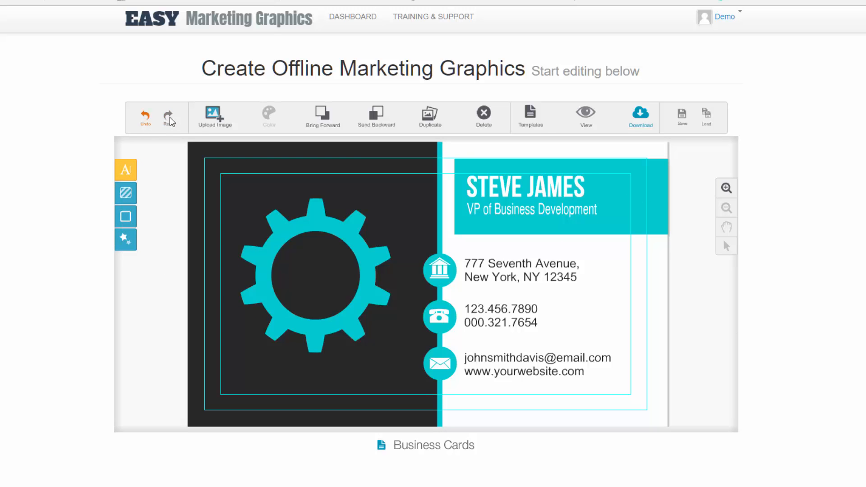
pyautogui.click(145, 120)
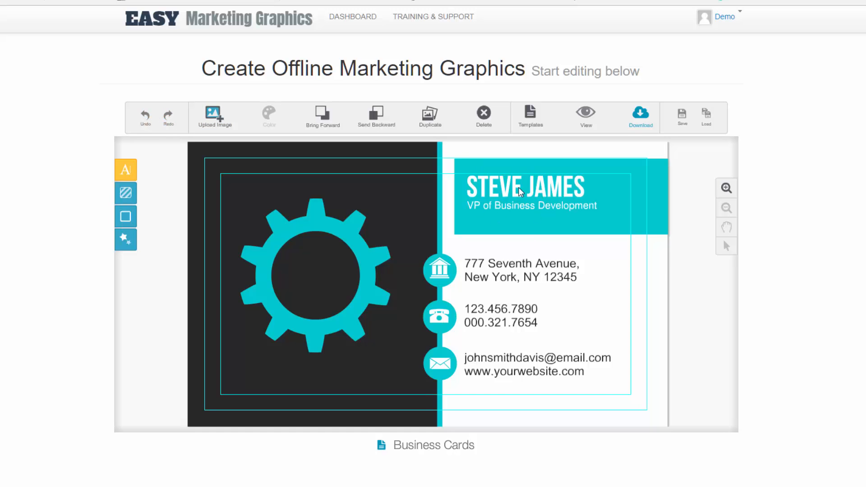
# Step: Upload the easy-marketing-box image onto the card
pyautogui.click(541, 231)
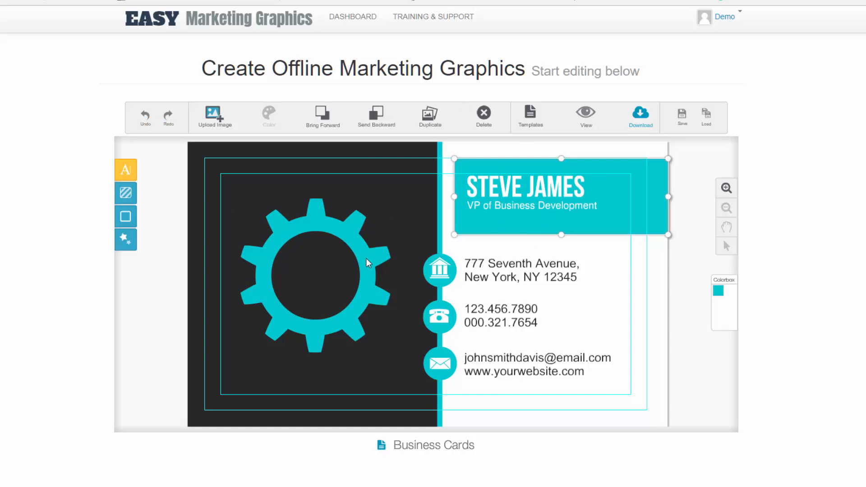
pyautogui.click(436, 276)
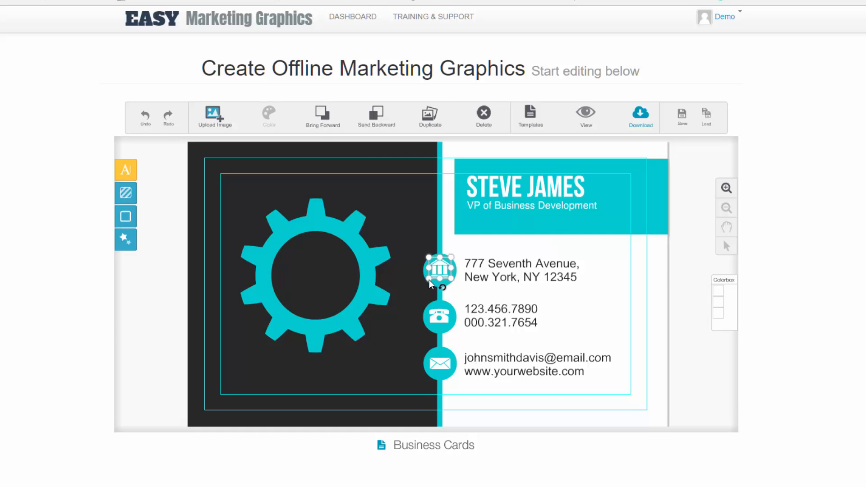
pyautogui.click(357, 270)
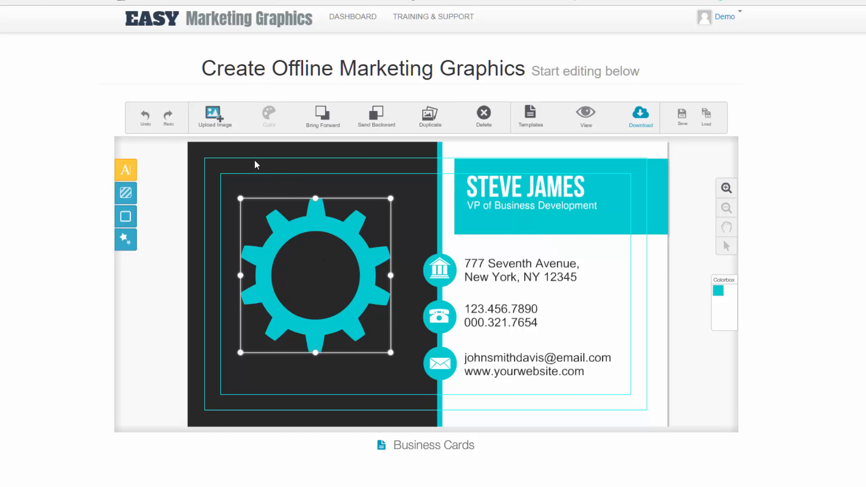
pyautogui.click(218, 125)
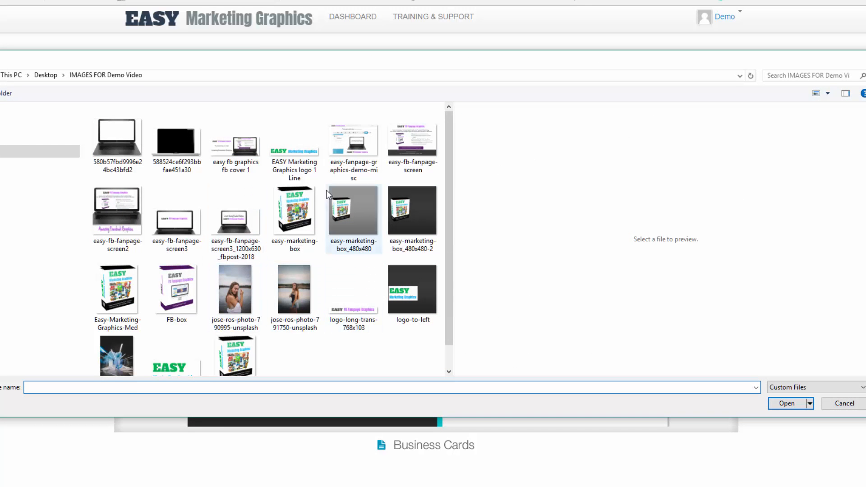
pyautogui.click(287, 210)
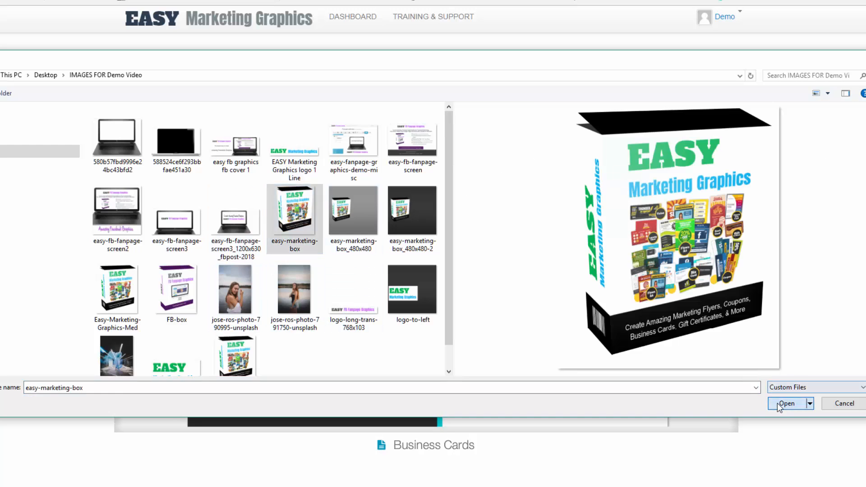
pyautogui.click(777, 402)
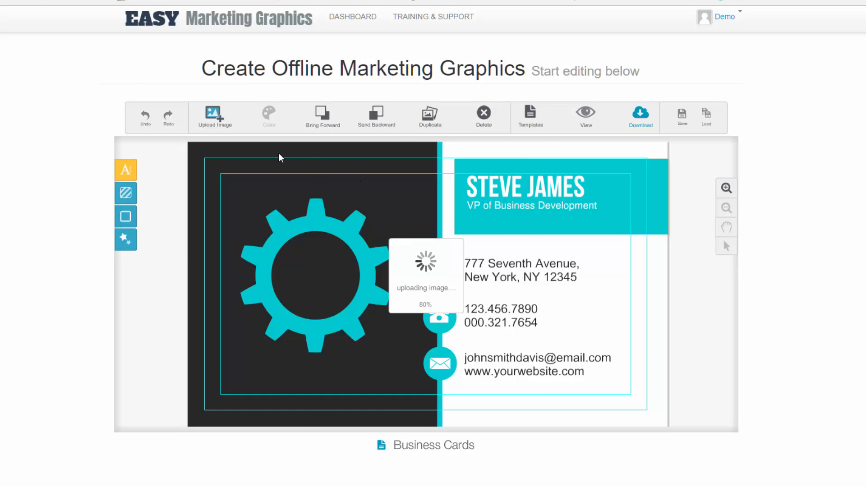
# Step: Shrink the box image, delete the cyan gear, and place the box in the dark left panel
pyautogui.moveTo(461, 213); pyautogui.dragTo(370, 238)
pyautogui.moveTo(453, 167); pyautogui.dragTo(404, 218)
pyautogui.moveTo(395, 282); pyautogui.dragTo(619, 232)
pyautogui.click(276, 305)
pyautogui.press('Delete')
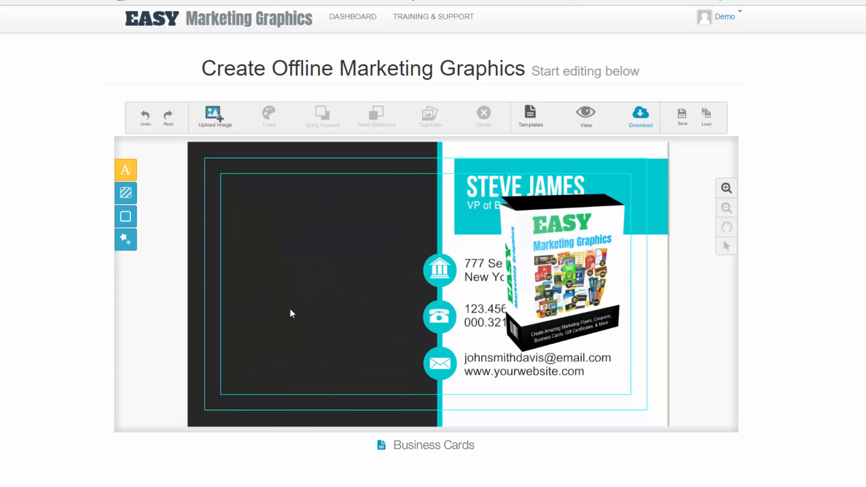
pyautogui.click(560, 293)
pyautogui.moveTo(518, 270); pyautogui.dragTo(282, 272)
pyautogui.click(569, 301)
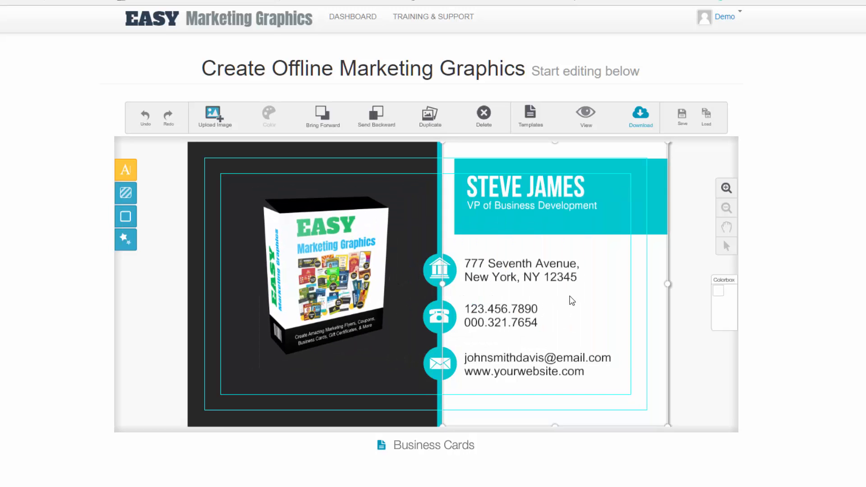
pyautogui.click(533, 185)
pyautogui.doubleClick(533, 186)
pyautogui.click(535, 213)
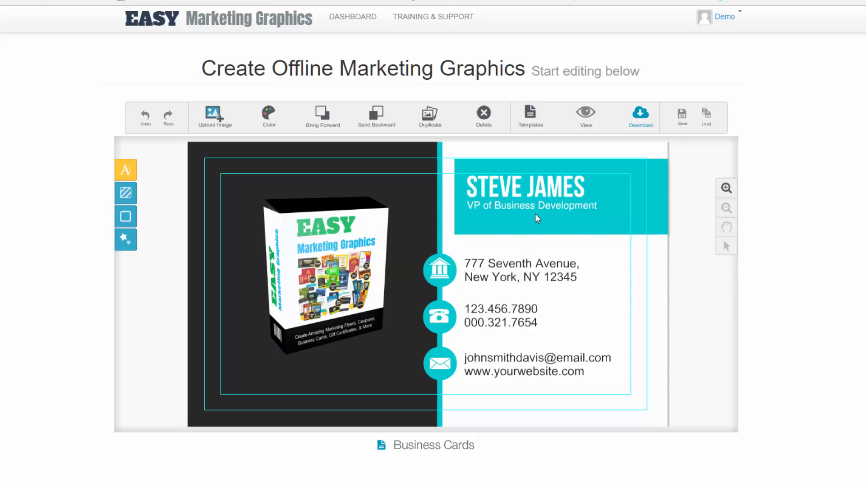
pyautogui.click(535, 212)
pyautogui.click(459, 275)
pyautogui.click(447, 275)
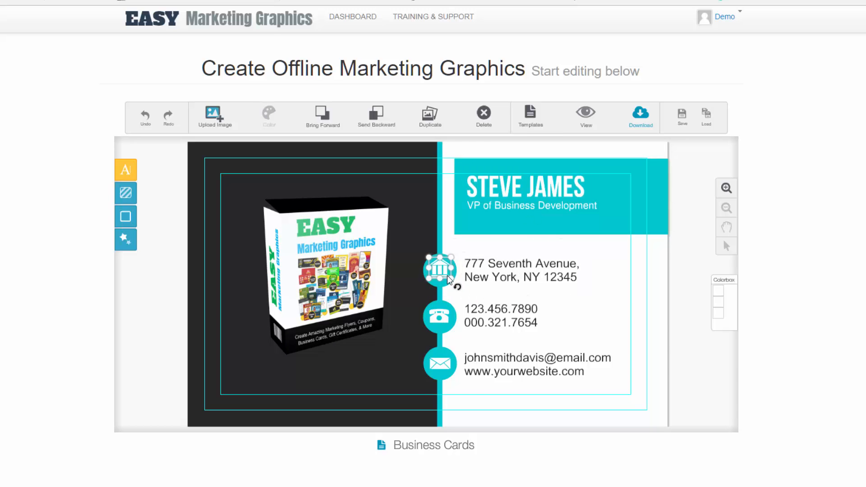
pyautogui.click(563, 293)
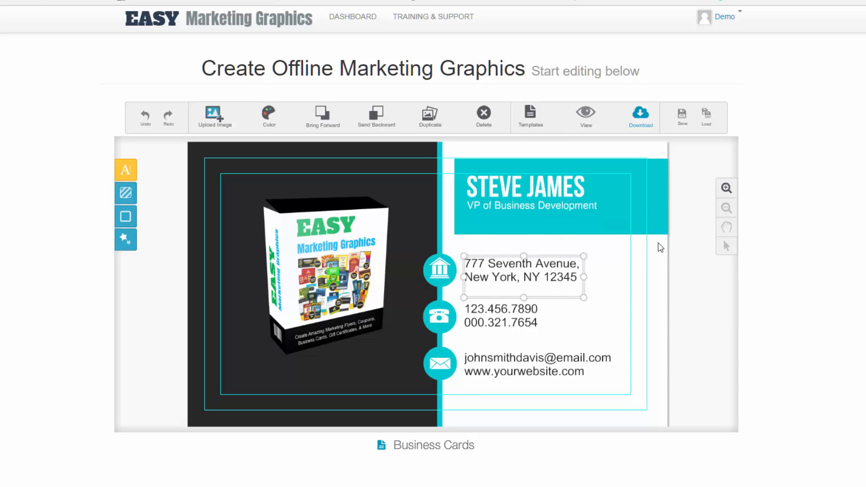
pyautogui.click(479, 218)
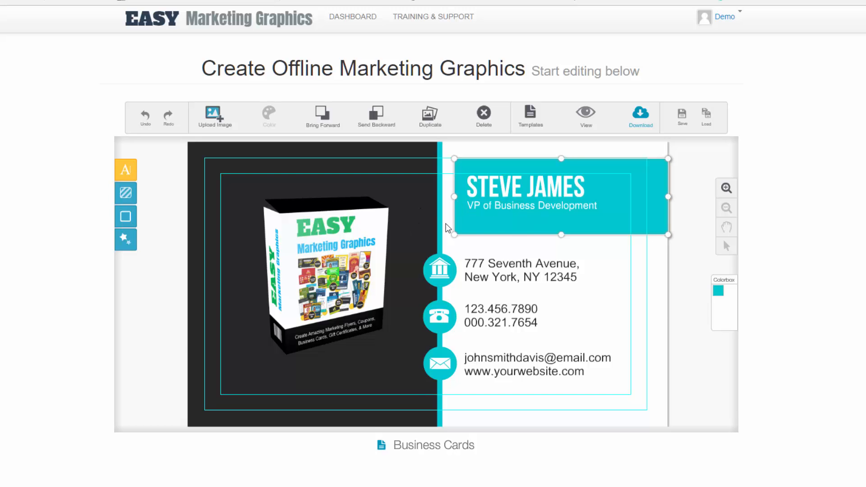
# Step: Try blue and teal, then fill the banner with hex colour 33333
pyautogui.click(720, 293)
pyautogui.click(382, 180)
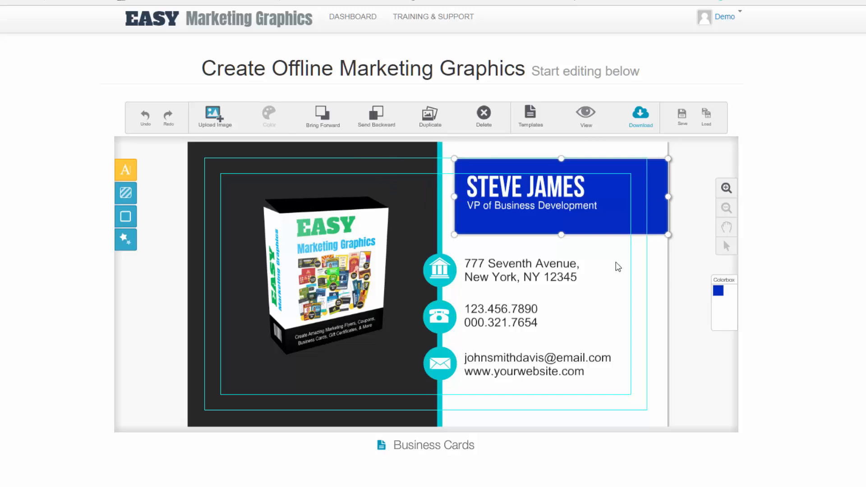
pyautogui.click(719, 292)
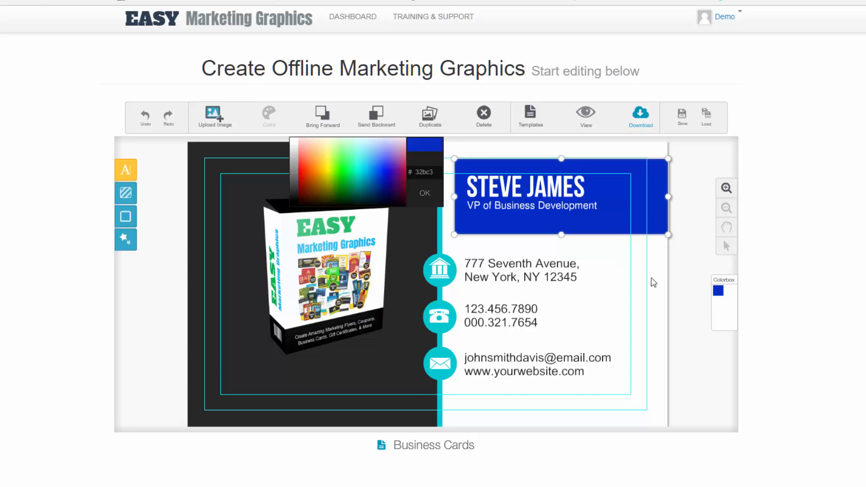
pyautogui.click(353, 161)
pyautogui.click(720, 291)
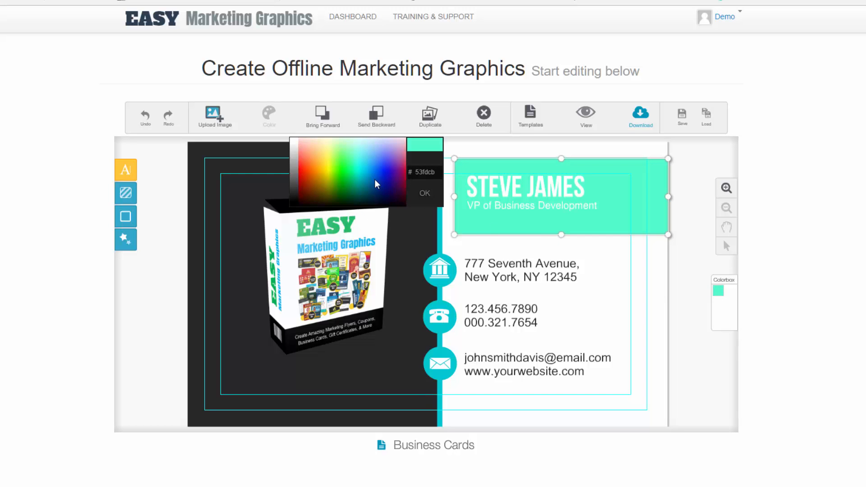
pyautogui.doubleClick(417, 172)
pyautogui.write('33333')
pyautogui.click(425, 196)
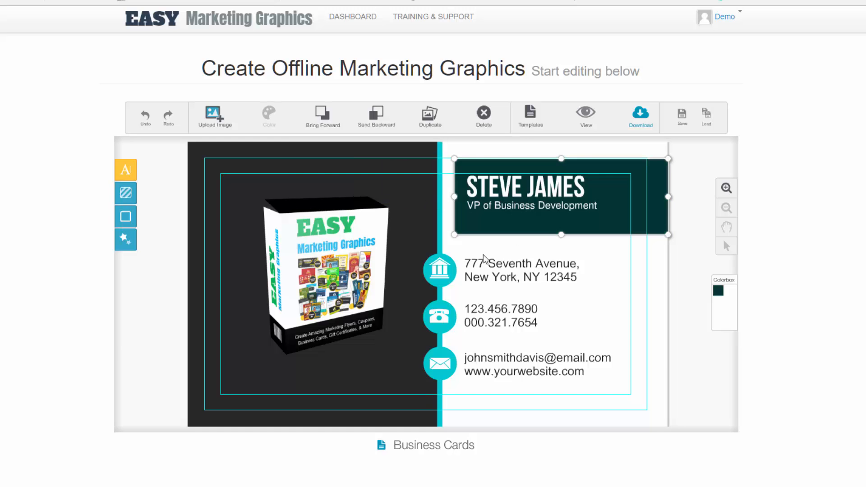
# Step: Give the bank address icon a dark grey colour by extending its hex value
pyautogui.click(428, 275)
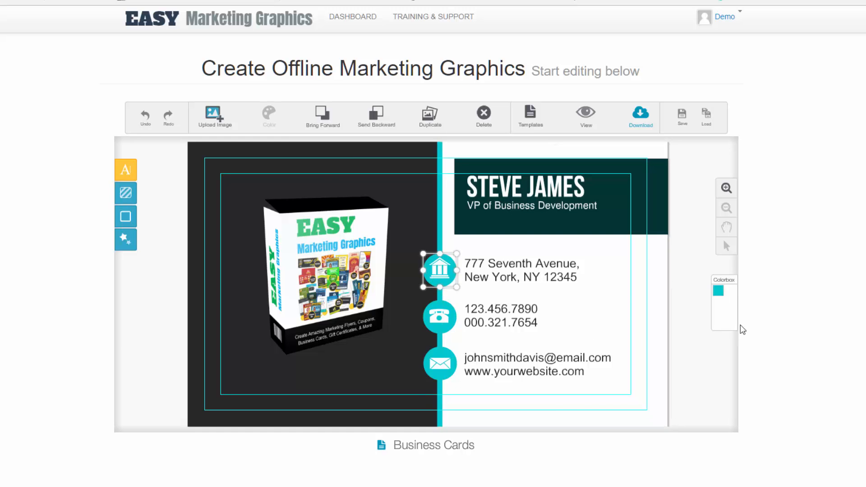
pyautogui.click(718, 291)
pyautogui.click(432, 172)
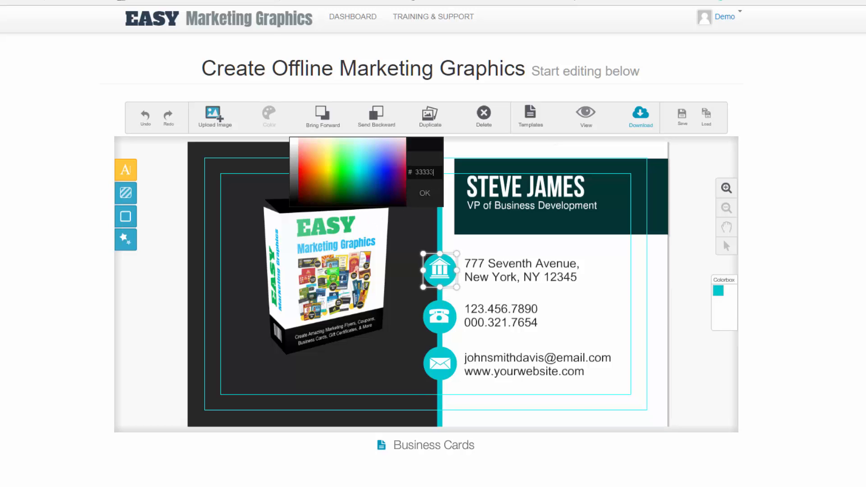
pyautogui.write('3')
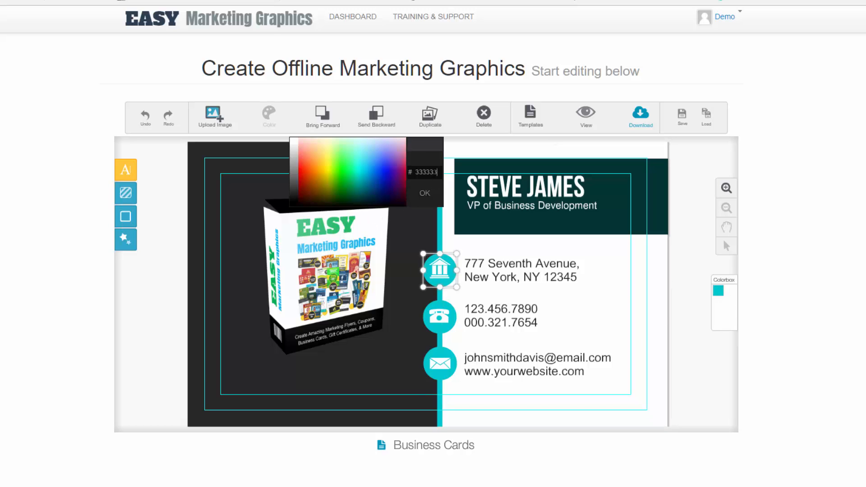
pyautogui.click(424, 193)
# Step: Colour the phone icon dark blue
pyautogui.click(450, 323)
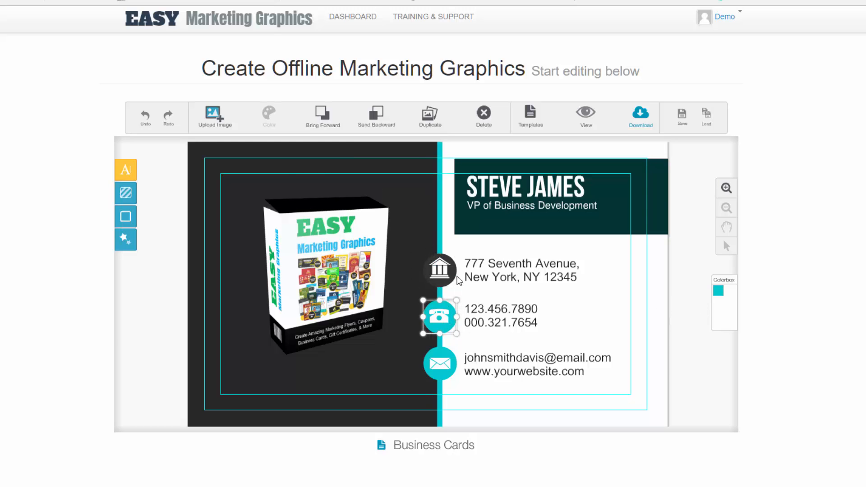
pyautogui.click(452, 263)
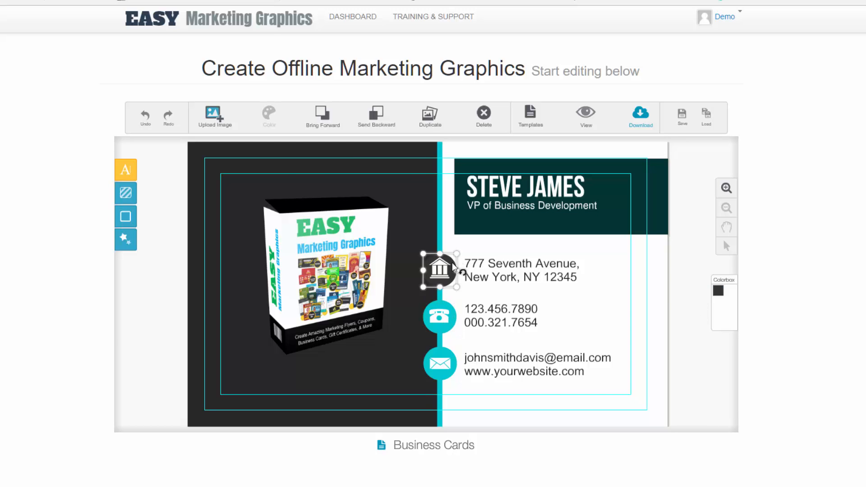
pyautogui.click(448, 323)
pyautogui.click(718, 290)
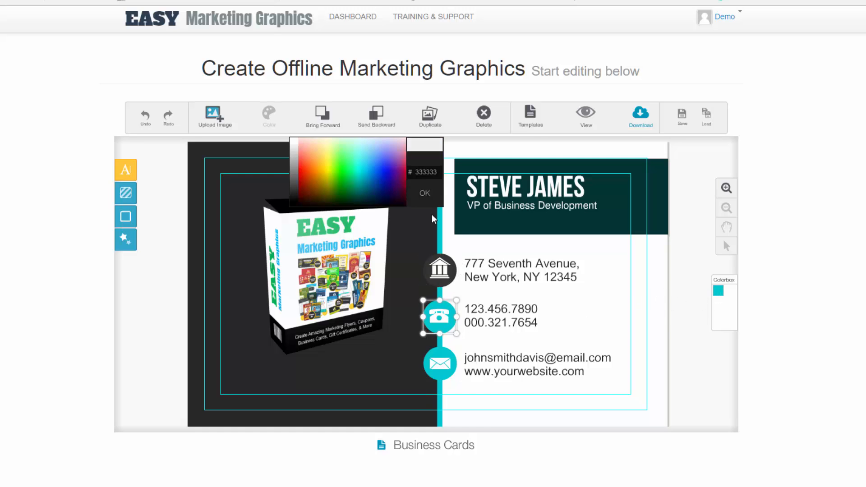
pyautogui.click(381, 188)
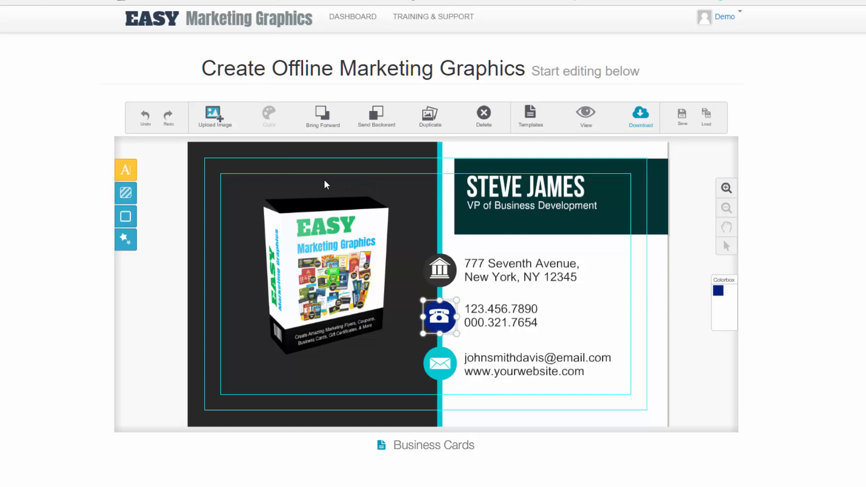
# Step: Colour the email icon red and the bank address icon yellow
pyautogui.click(454, 379)
pyautogui.click(718, 291)
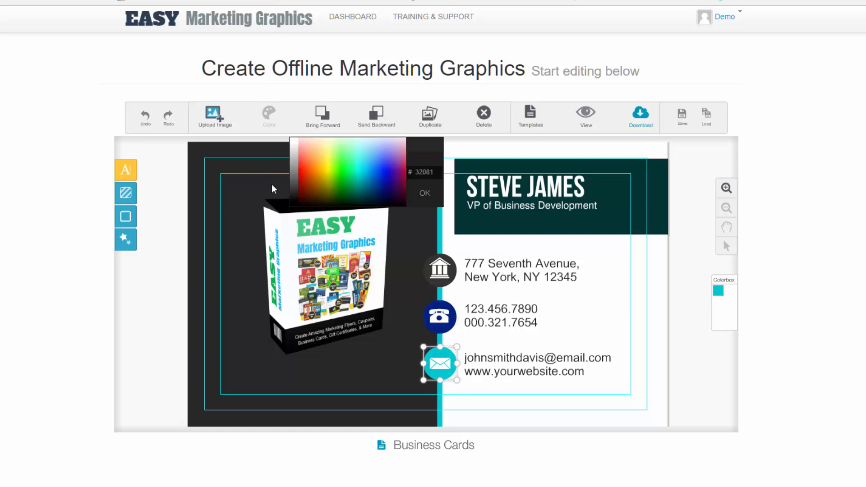
pyautogui.click(302, 178)
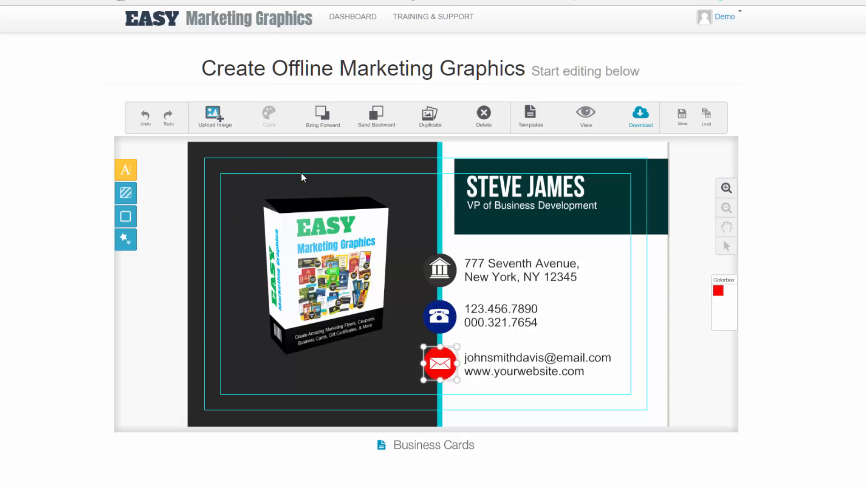
pyautogui.click(454, 274)
pyautogui.click(719, 292)
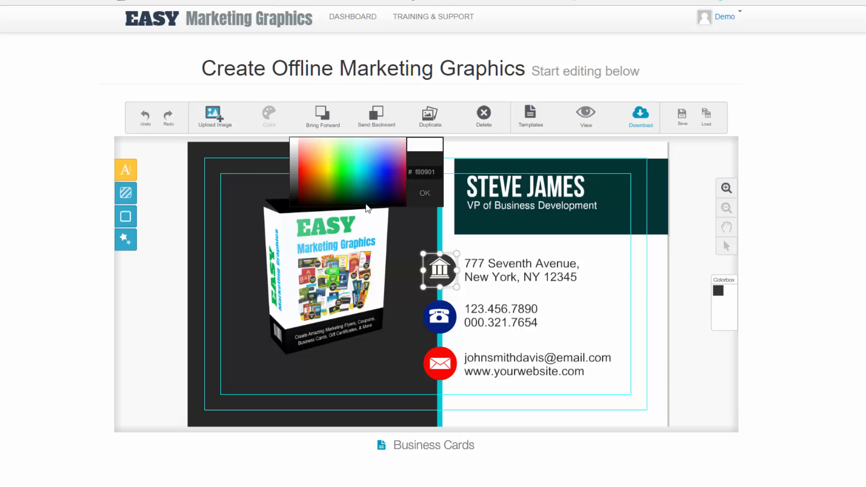
pyautogui.click(326, 178)
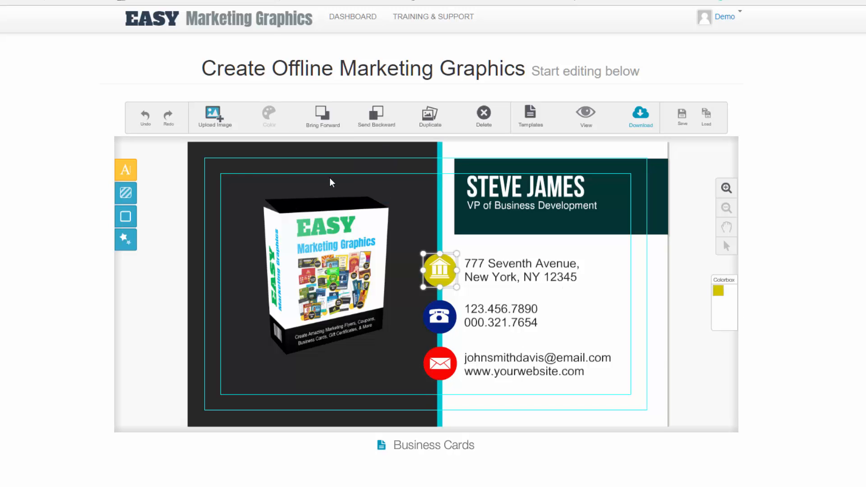
pyautogui.click(619, 402)
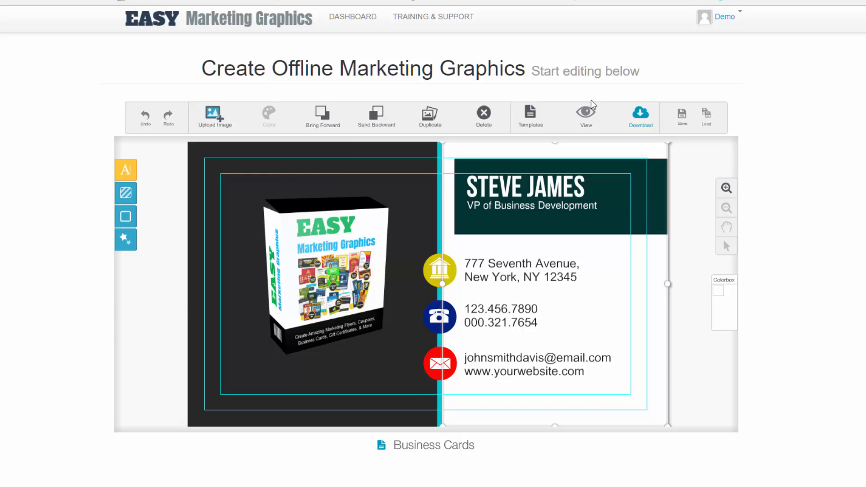
pyautogui.click(585, 113)
pyautogui.click(529, 155)
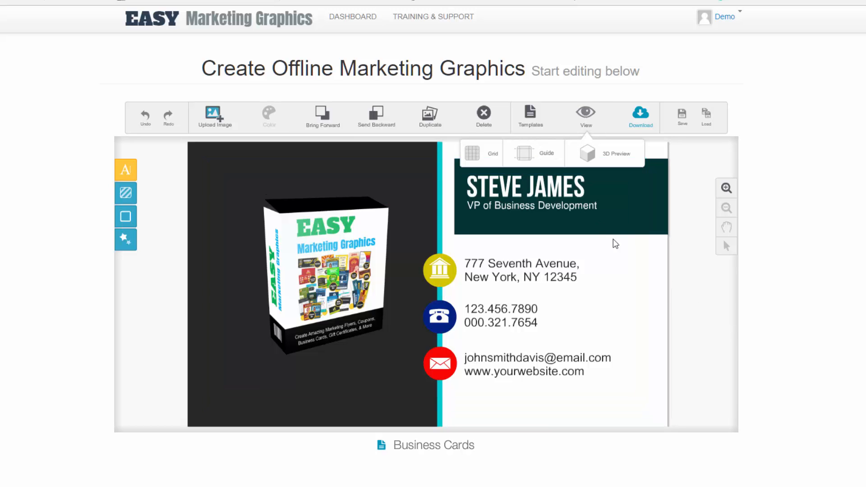
pyautogui.click(588, 114)
pyautogui.click(593, 160)
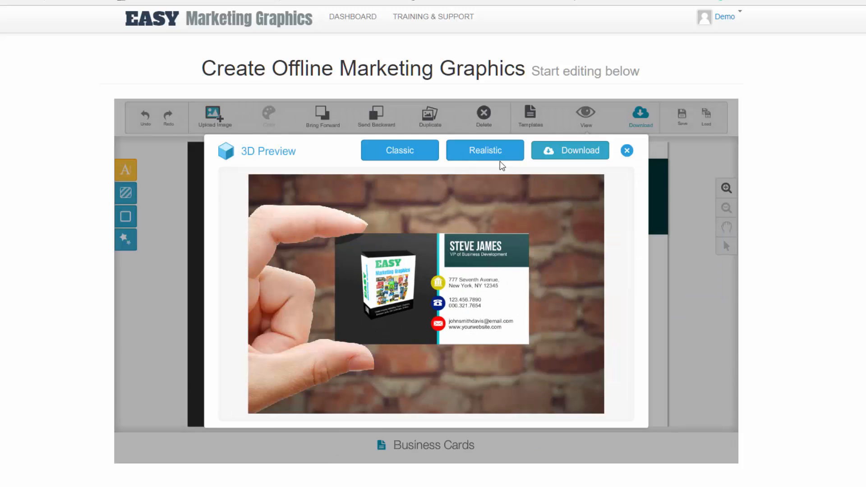
pyautogui.click(427, 153)
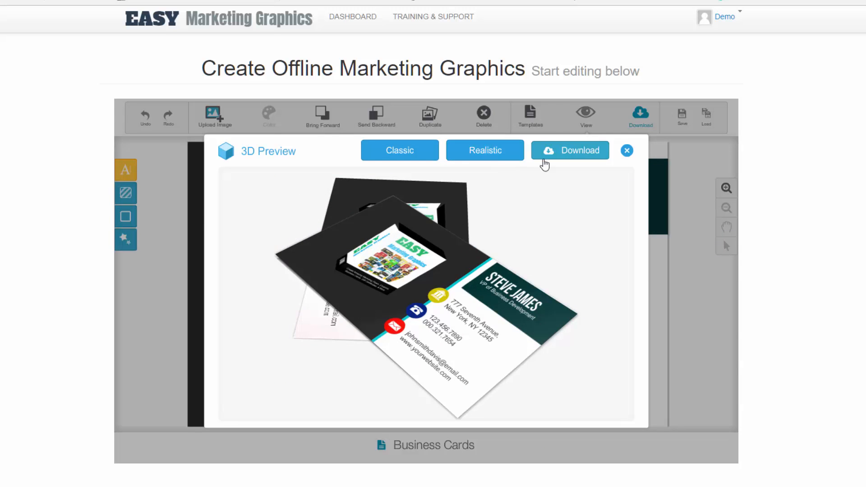
pyautogui.click(628, 152)
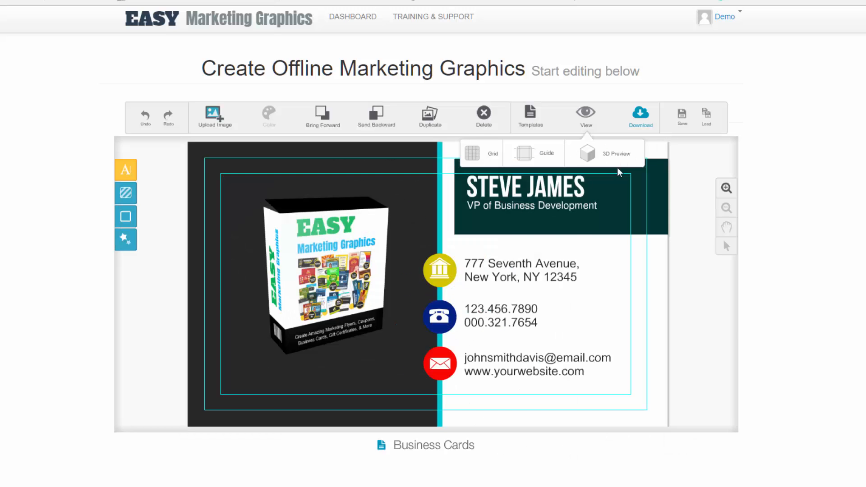
# Step: Shrink the dark name banner from its right and bottom edges to fit the name and title
pyautogui.click(574, 224)
pyautogui.click(631, 223)
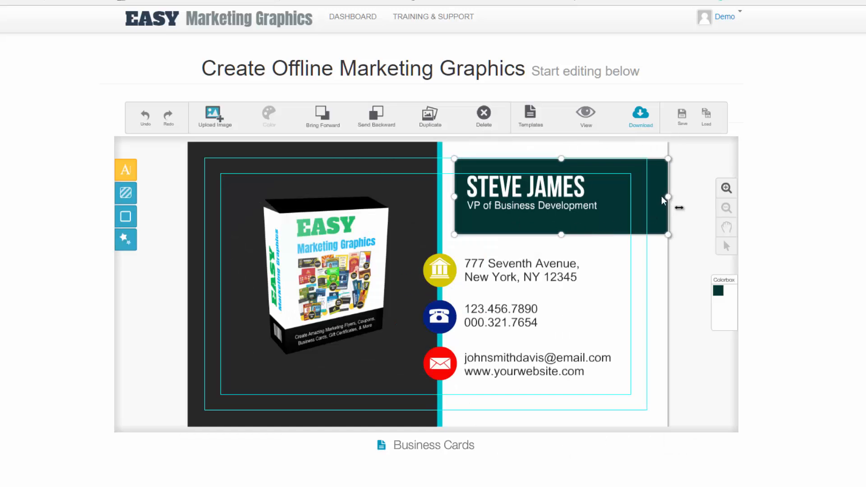
pyautogui.moveTo(667, 197); pyautogui.dragTo(634, 197)
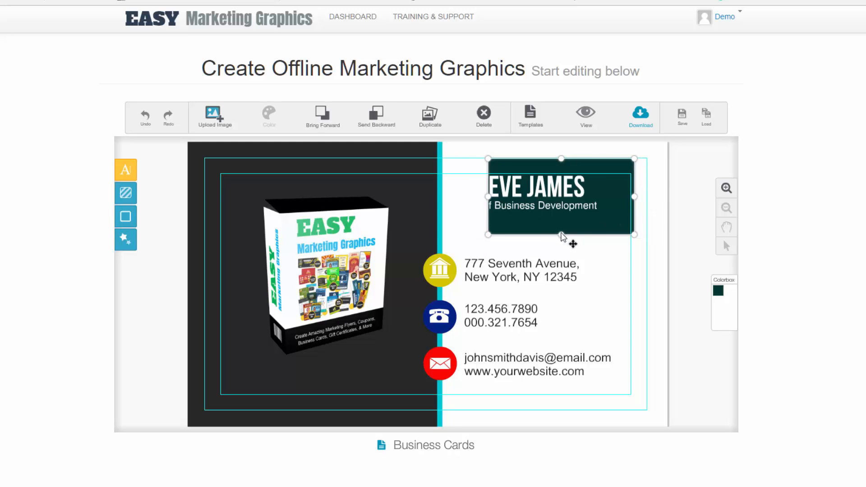
pyautogui.moveTo(561, 230); pyautogui.dragTo(528, 213)
pyautogui.click(528, 239)
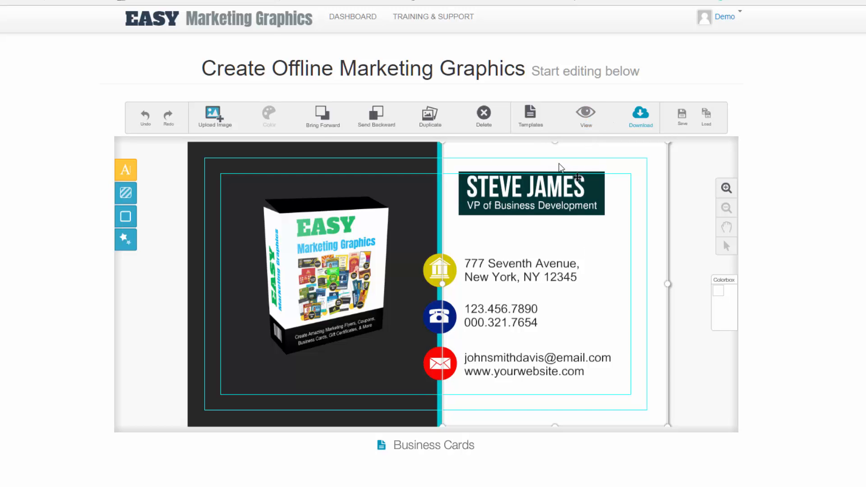
# Step: Check the card in the Realistic 3D preview
pyautogui.click(591, 115)
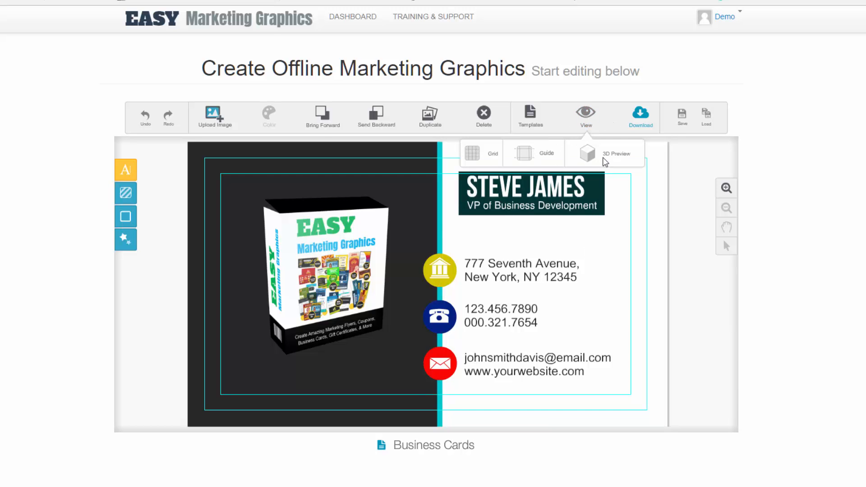
pyautogui.click(602, 156)
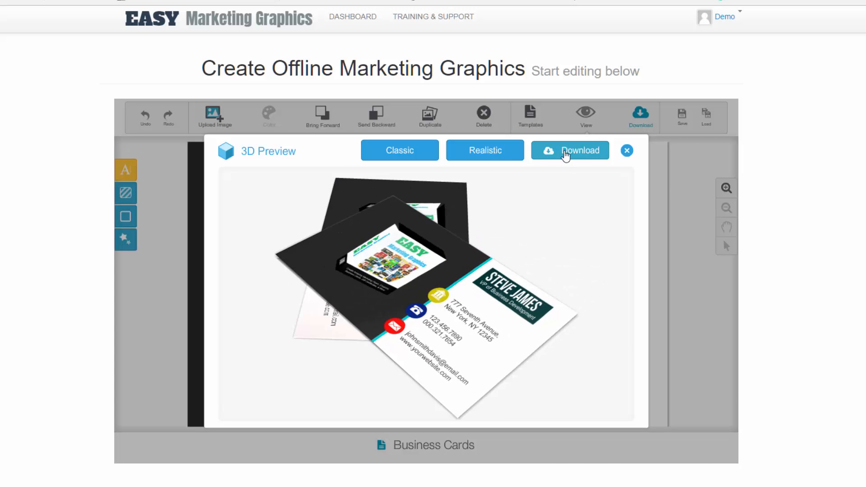
pyautogui.click(507, 157)
pyautogui.click(627, 151)
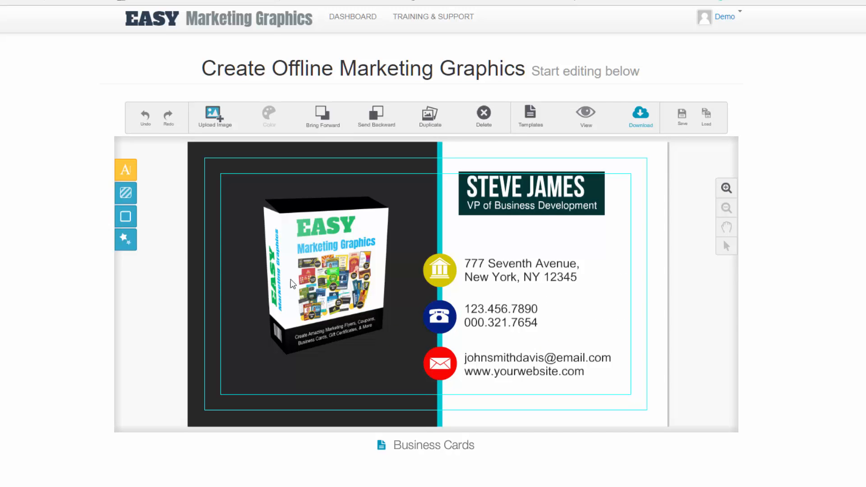
pyautogui.click(286, 300)
# Step: Upload a laptop image, shrink it, and move it onto the card's dark left half
pyautogui.click(243, 312)
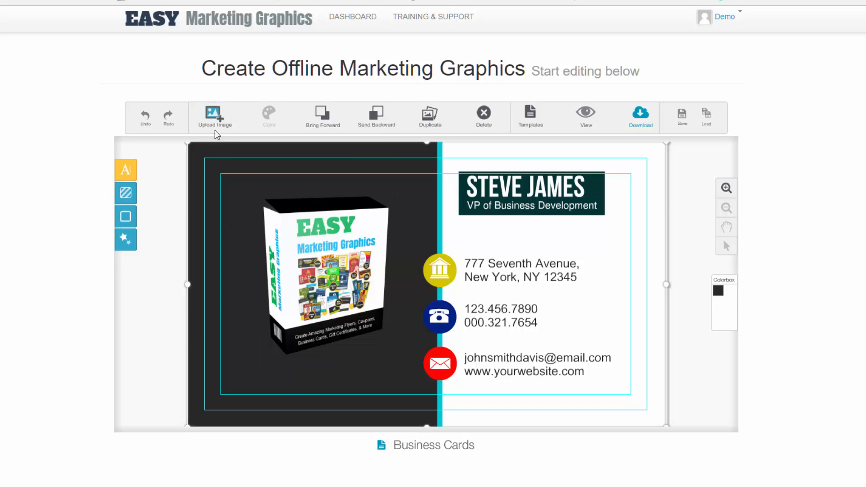
pyautogui.click(214, 118)
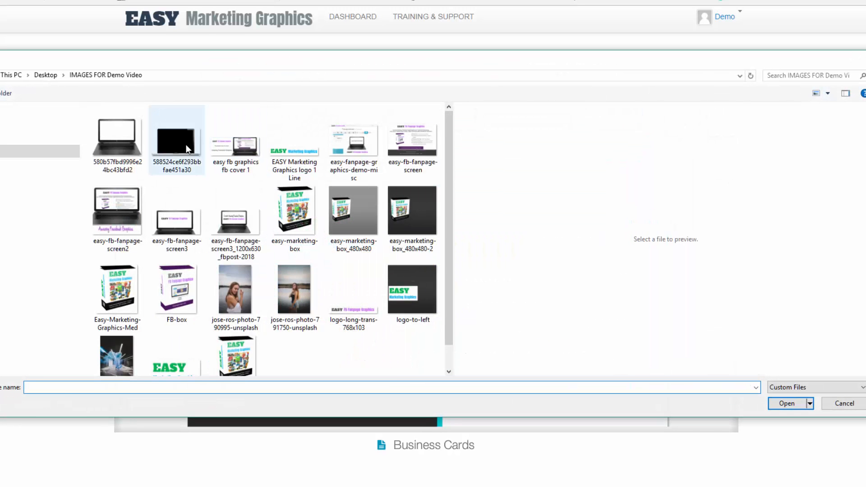
pyautogui.click(131, 137)
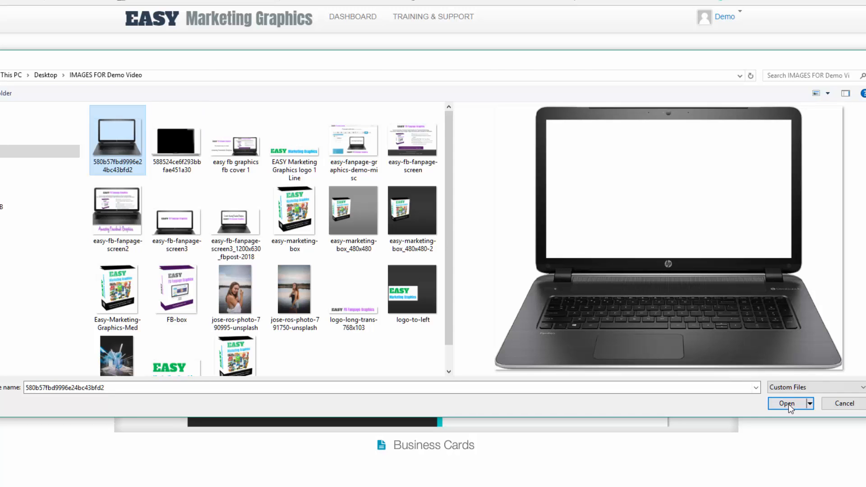
pyautogui.click(787, 403)
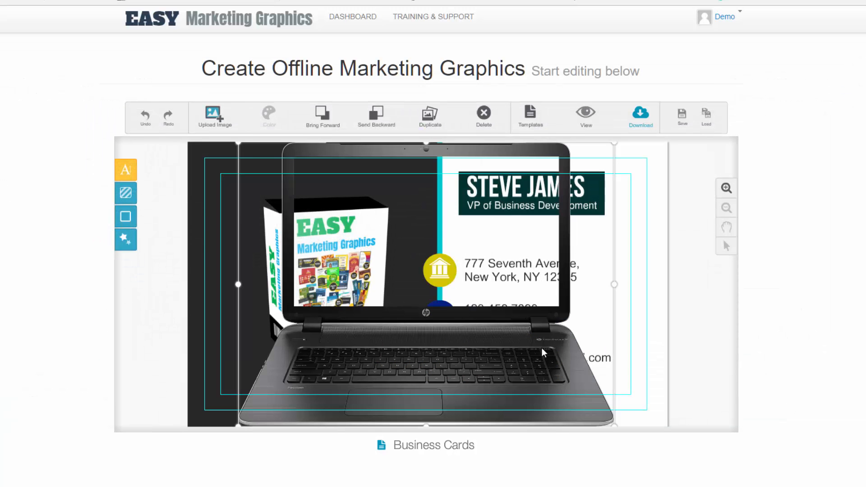
pyautogui.moveTo(470, 308); pyautogui.dragTo(469, 354)
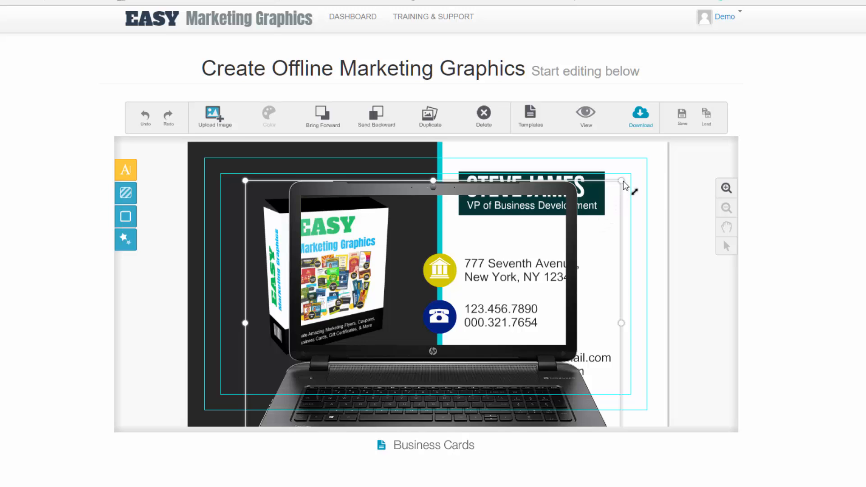
pyautogui.moveTo(624, 186); pyautogui.dragTo(564, 216)
pyautogui.moveTo(527, 259); pyautogui.dragTo(383, 339)
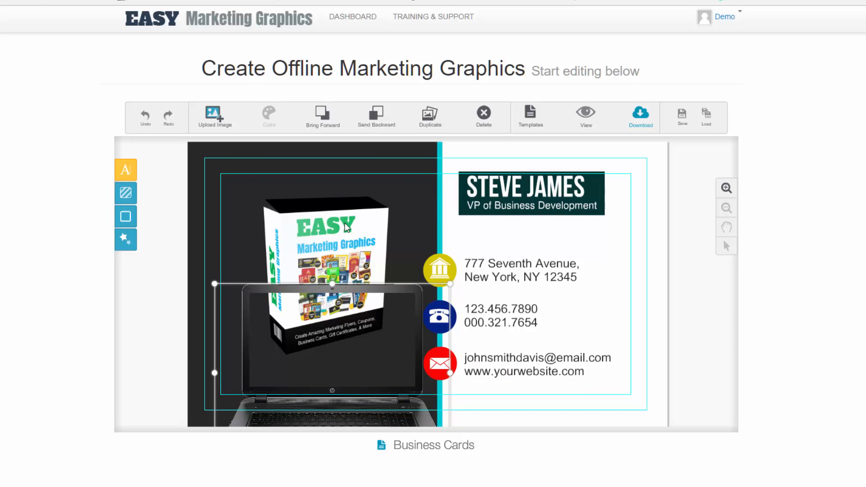
# Step: Shrink the product box and position the laptop so the box sits on its screen
pyautogui.click(345, 223)
pyautogui.moveTo(396, 197); pyautogui.dragTo(372, 217)
pyautogui.moveTo(377, 345); pyautogui.dragTo(371, 336)
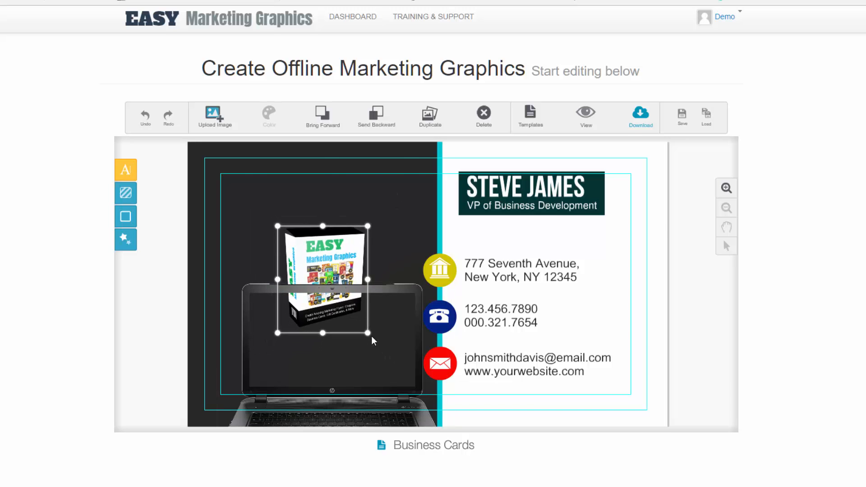
pyautogui.click(373, 291)
pyautogui.moveTo(409, 309); pyautogui.dragTo(405, 243)
pyautogui.moveTo(353, 271); pyautogui.dragTo(350, 268)
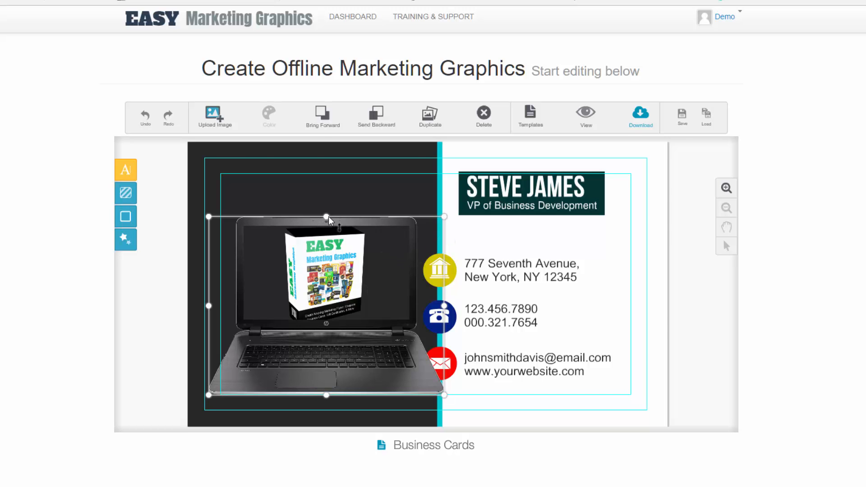
pyautogui.moveTo(329, 217); pyautogui.dragTo(329, 196)
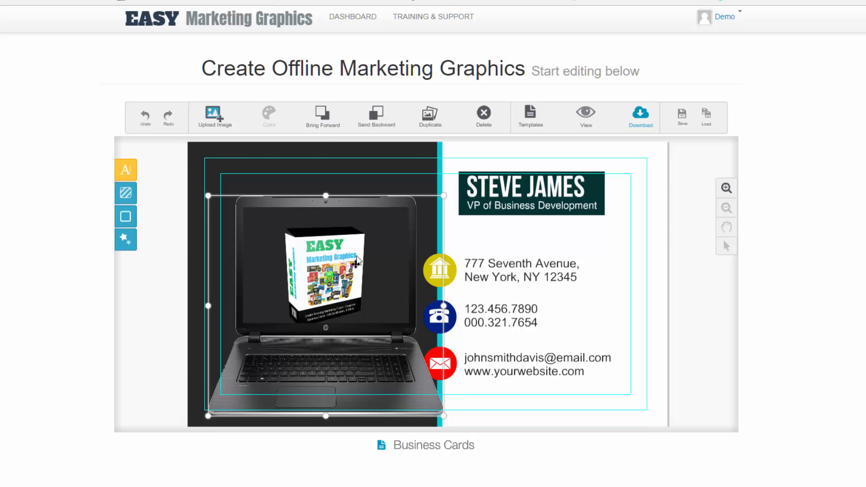
pyautogui.moveTo(373, 268); pyautogui.dragTo(371, 271)
pyautogui.click(528, 303)
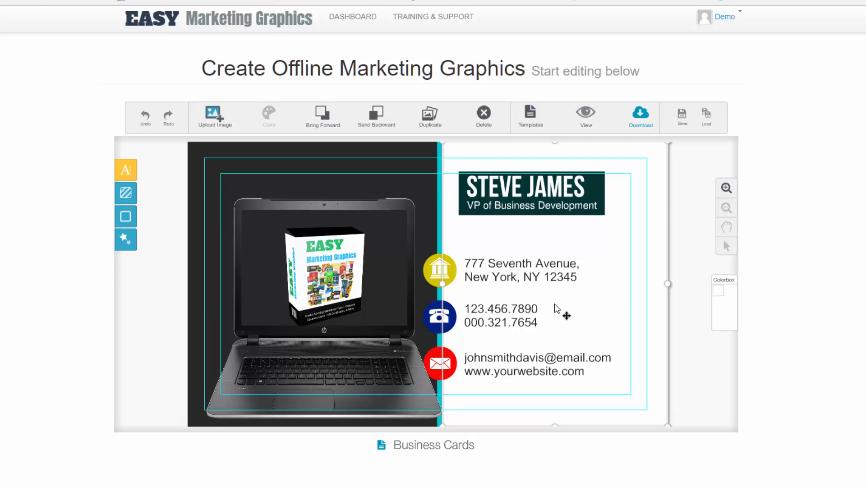
# Step: Review the card in 3D preview, then start a download and cancel the Save As dialog
pyautogui.click(587, 119)
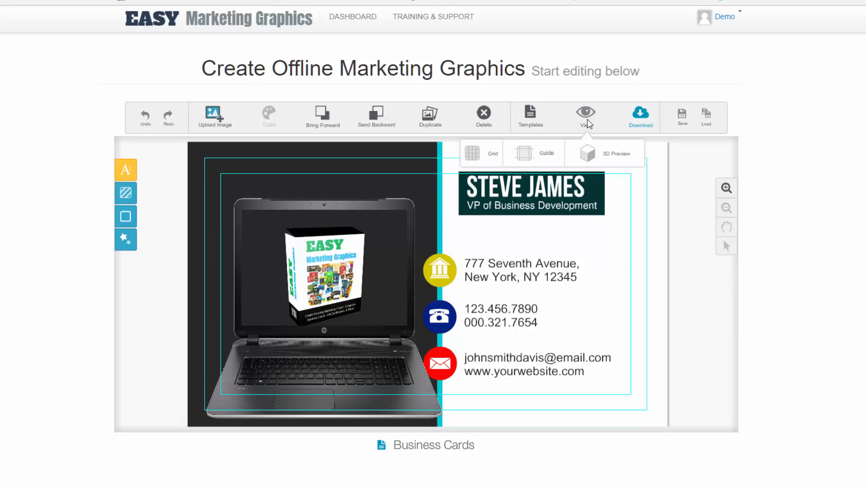
pyautogui.click(586, 155)
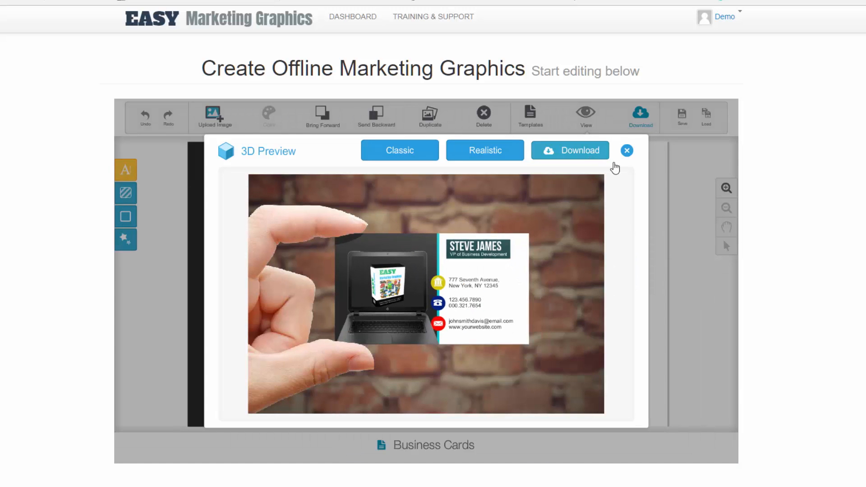
pyautogui.click(627, 151)
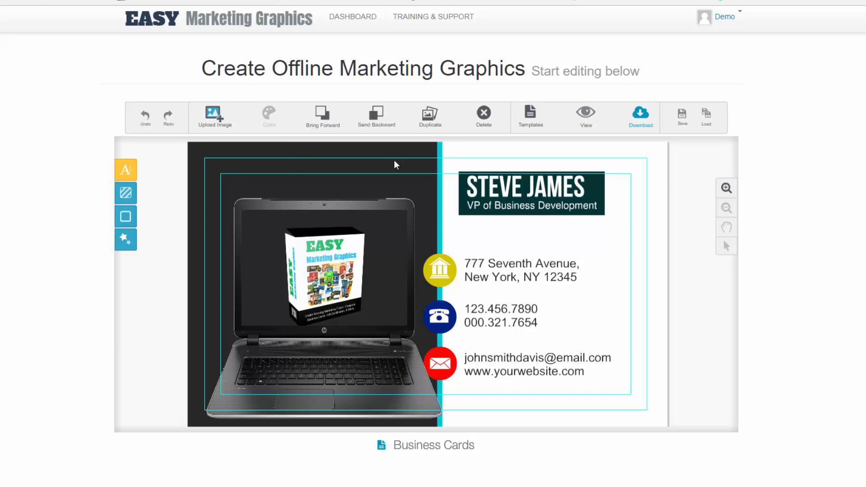
pyautogui.click(641, 118)
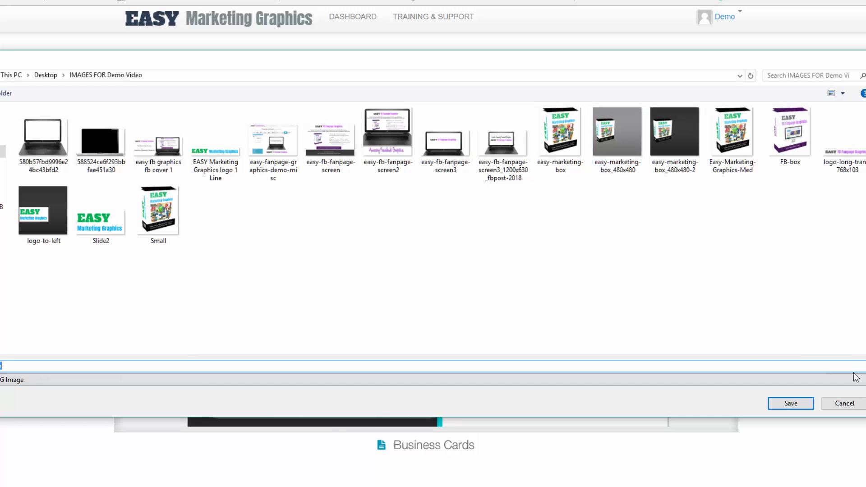
pyautogui.click(844, 404)
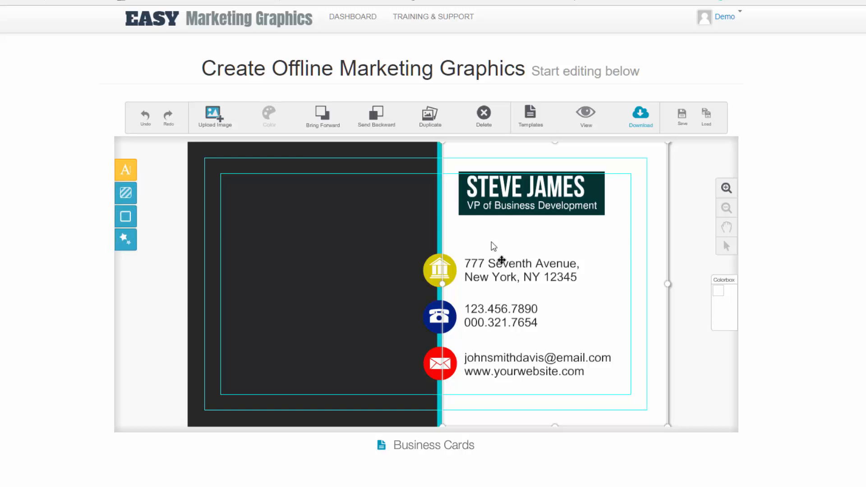
# Step: Add a new YOUR TEXT object and place it just under the name banner
pyautogui.click(489, 192)
pyautogui.click(127, 170)
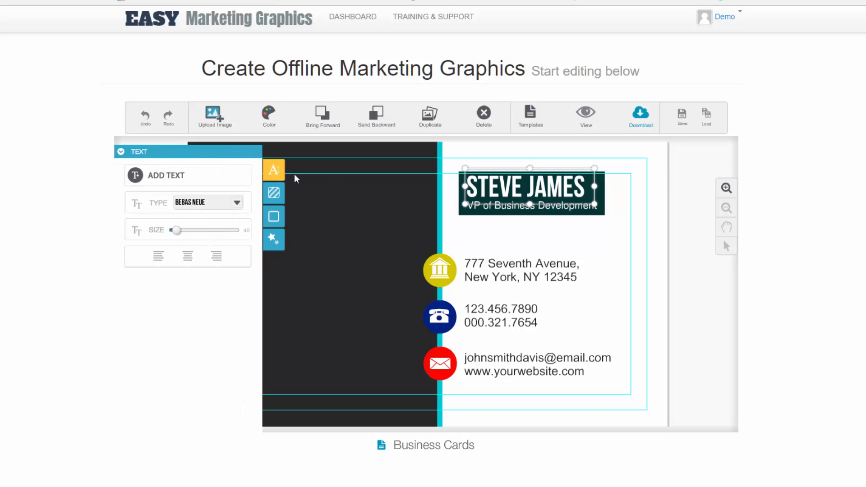
pyautogui.click(175, 177)
pyautogui.moveTo(406, 285); pyautogui.dragTo(521, 242)
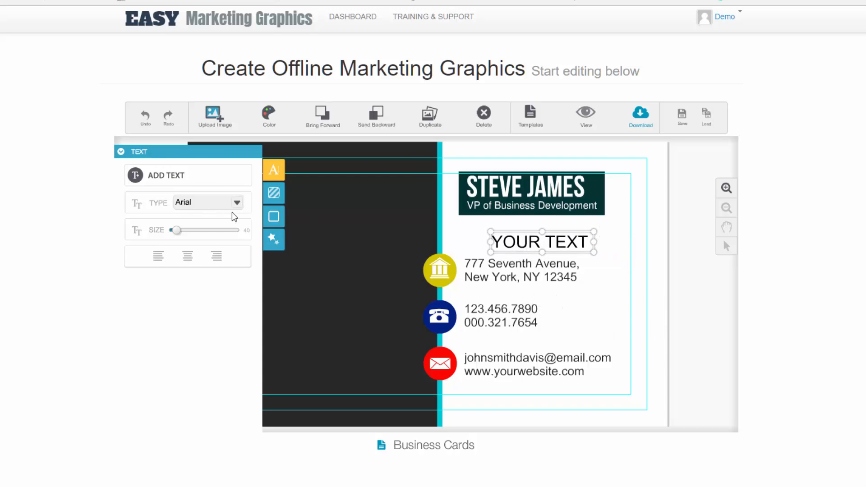
# Step: Set YOUR TEXT to the Impact font and enlarge it to size 17
pyautogui.click(236, 202)
pyautogui.click(208, 249)
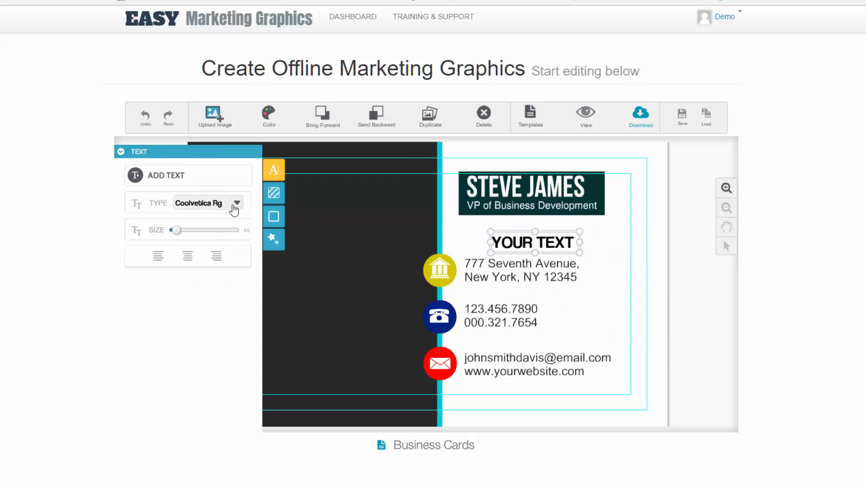
pyautogui.click(233, 207)
pyautogui.moveTo(241, 223)
pyautogui.mouseDown()
pyautogui.moveTo(244, 290)
pyautogui.moveTo(240, 264)
pyautogui.mouseUp()
pyautogui.click(214, 262)
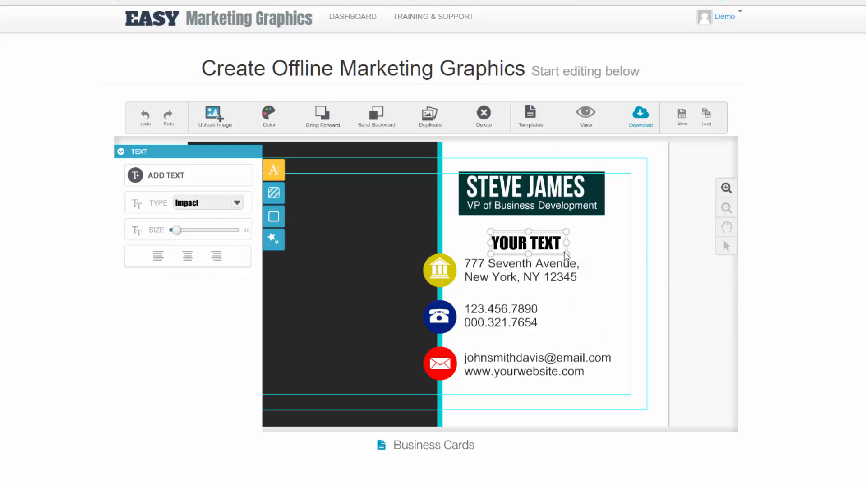
pyautogui.moveTo(567, 254); pyautogui.dragTo(605, 288)
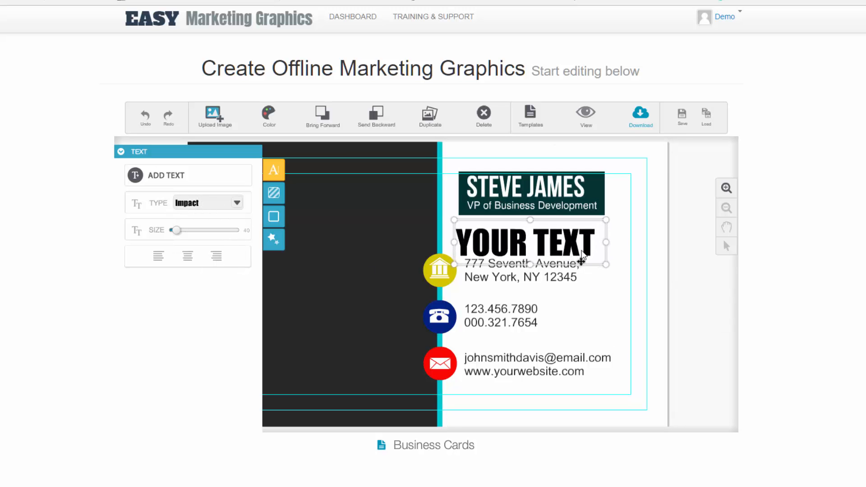
pyautogui.moveTo(582, 260); pyautogui.dragTo(594, 259)
pyautogui.moveTo(180, 231)
pyautogui.mouseDown()
pyautogui.moveTo(201, 231)
pyautogui.moveTo(172, 231)
pyautogui.mouseUp()
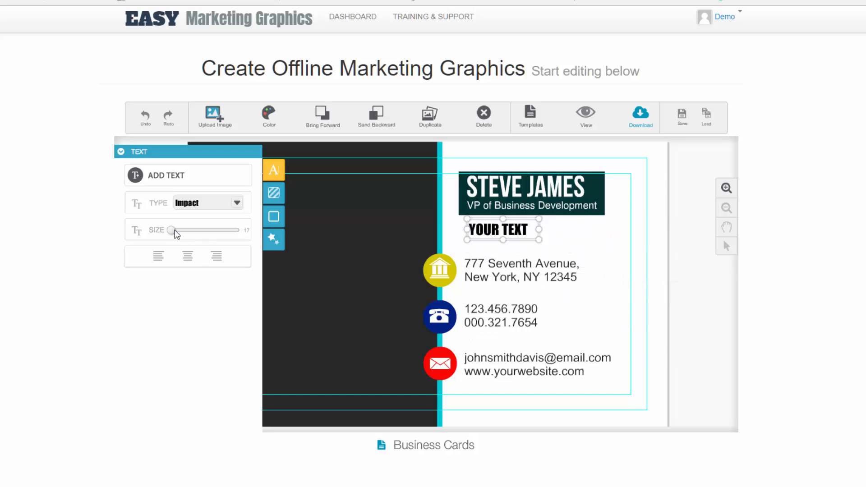
# Step: Center-align YOUR TEXT and try a green colour on it
pyautogui.click(188, 257)
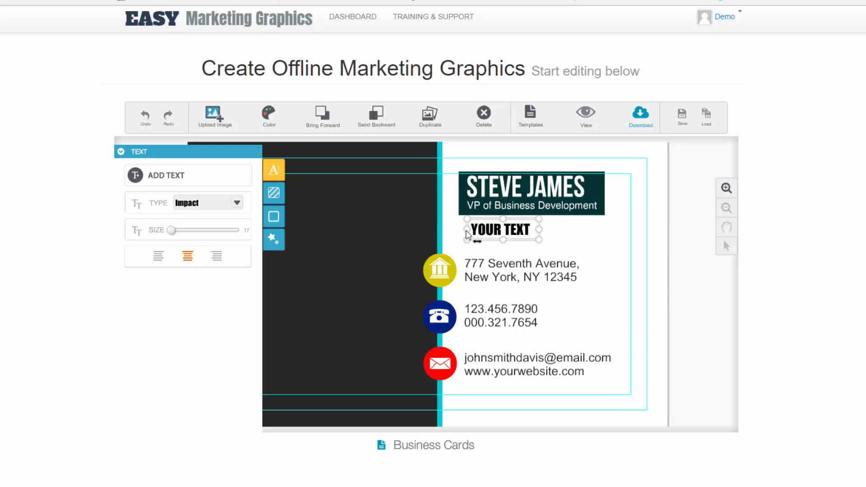
pyautogui.click(525, 240)
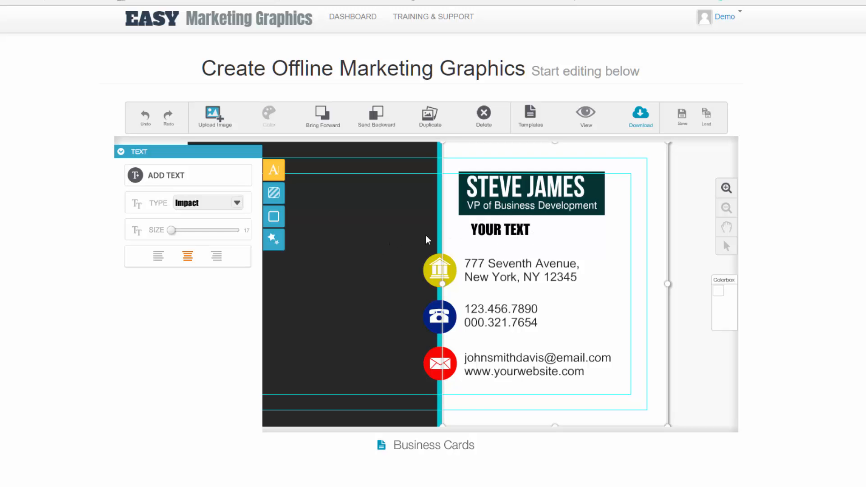
pyautogui.click(500, 232)
pyautogui.click(584, 253)
pyautogui.click(516, 235)
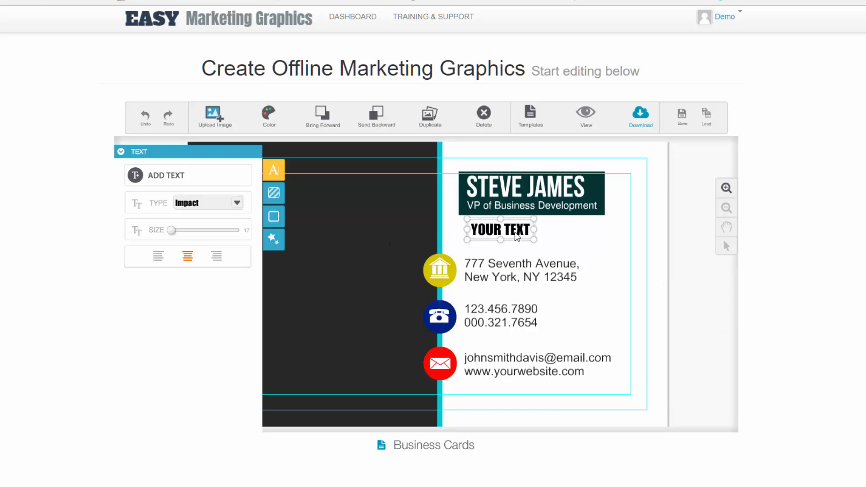
pyautogui.click(264, 121)
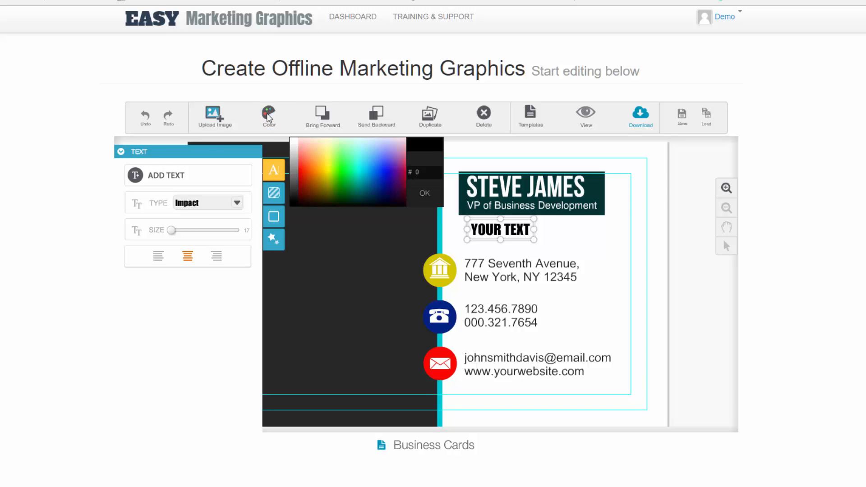
pyautogui.click(333, 166)
pyautogui.click(377, 178)
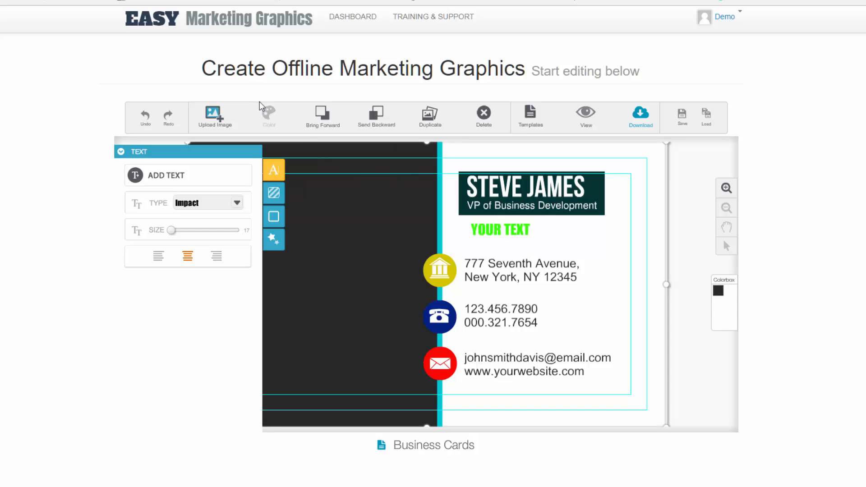
# Step: Colour YOUR TEXT dark blue after trying other shades
pyautogui.click(509, 233)
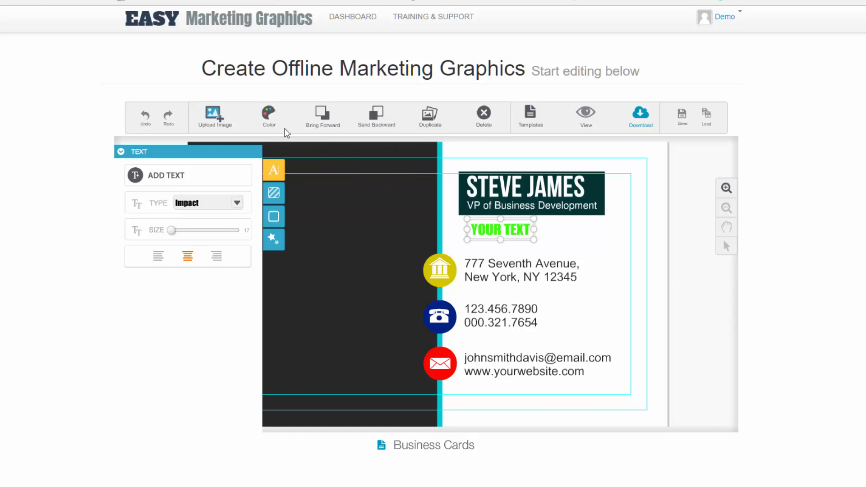
pyautogui.click(271, 119)
pyautogui.click(306, 166)
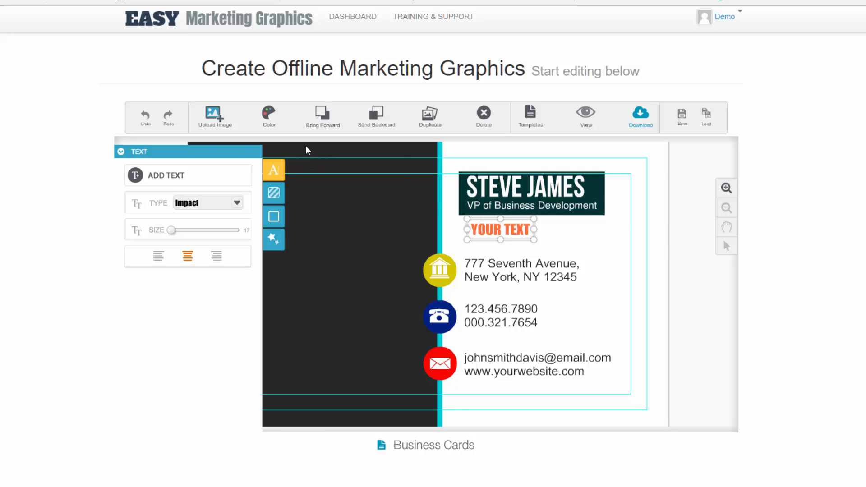
pyautogui.click(269, 118)
pyautogui.click(343, 148)
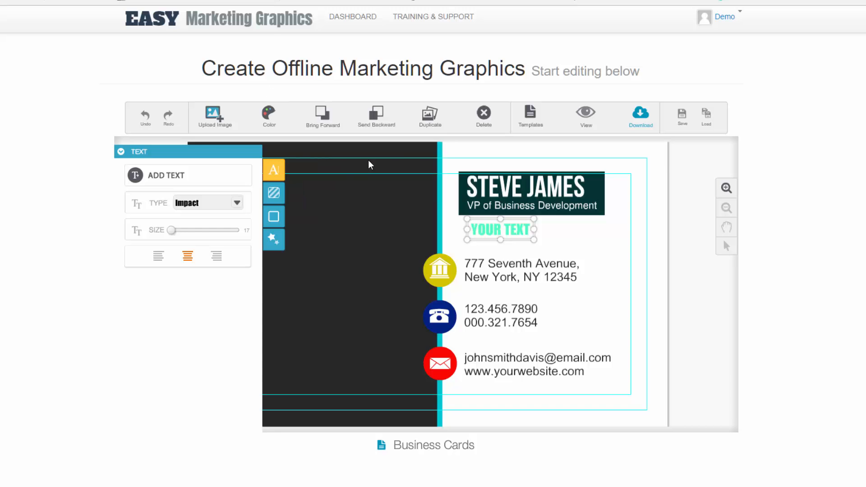
pyautogui.click(269, 118)
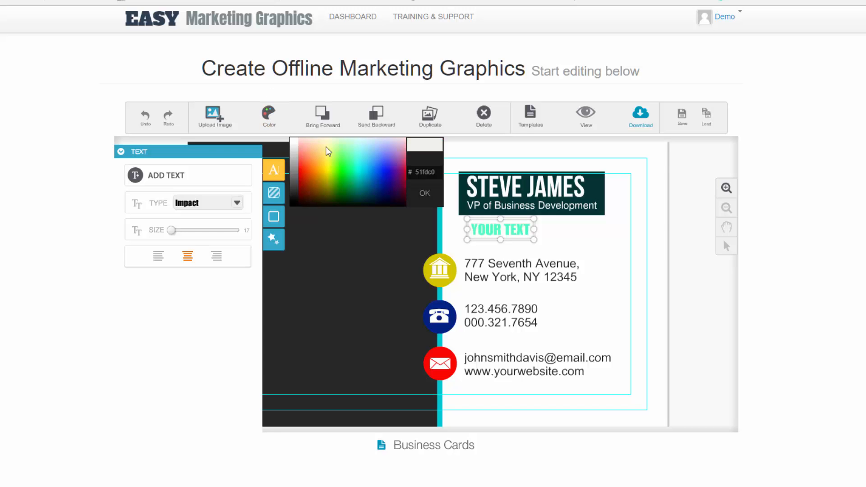
pyautogui.click(386, 183)
# Step: Move YOUR TEXT down beneath the website line
pyautogui.moveTo(514, 237); pyautogui.dragTo(565, 399)
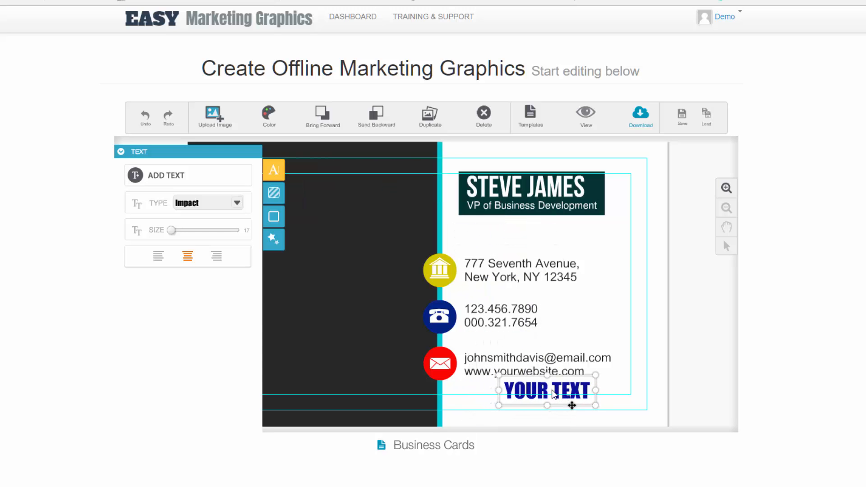
pyautogui.click(610, 338)
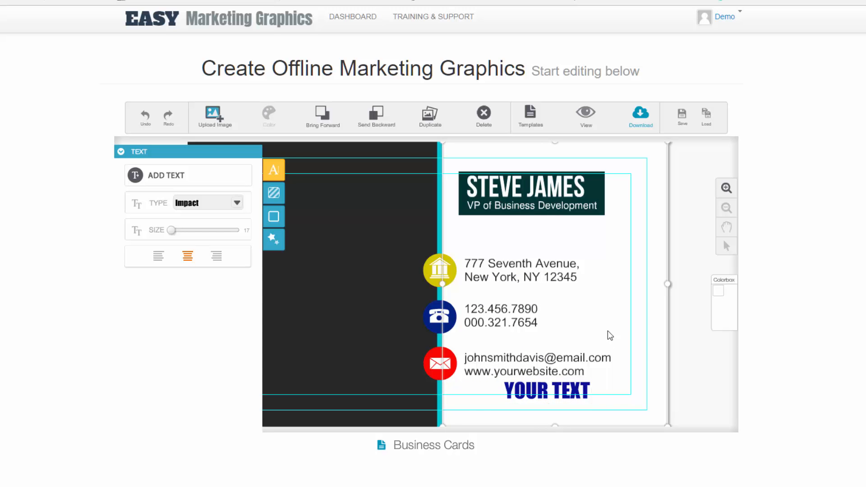
pyautogui.click(495, 360)
pyautogui.click(497, 323)
pyautogui.click(498, 371)
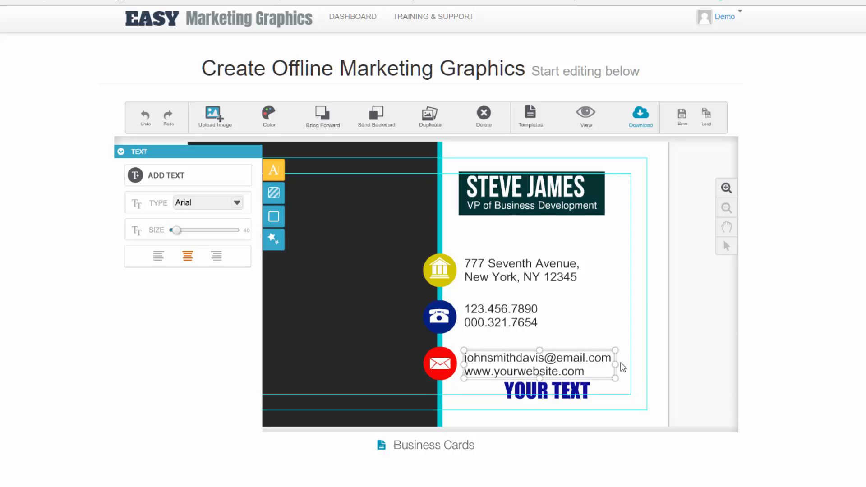
# Step: Replace the email address with 'replace with your text.'
pyautogui.doubleClick(527, 359)
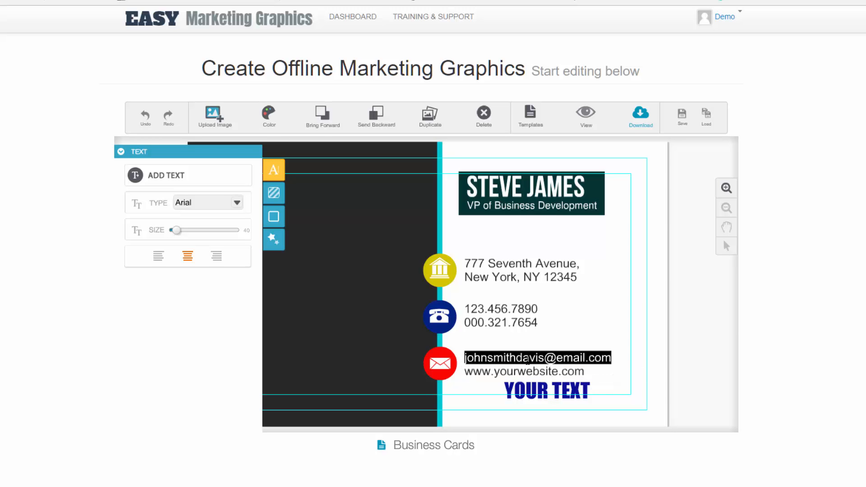
pyautogui.write('replace w')
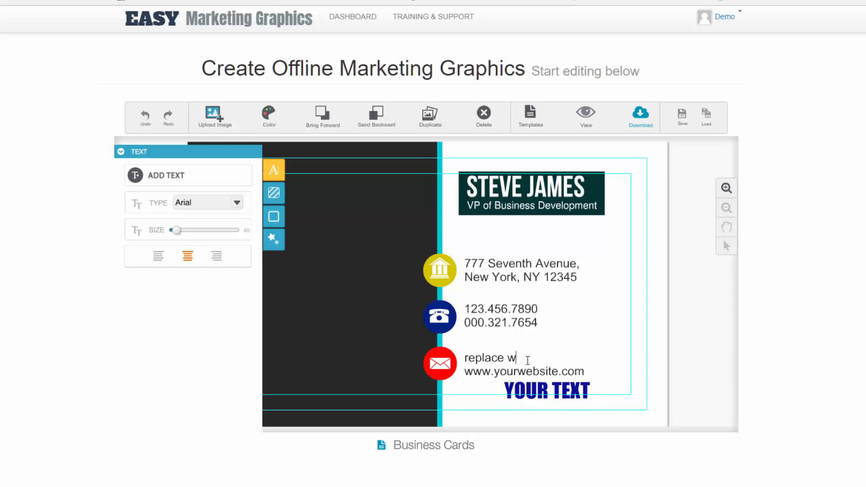
pyautogui.write('ith your te')
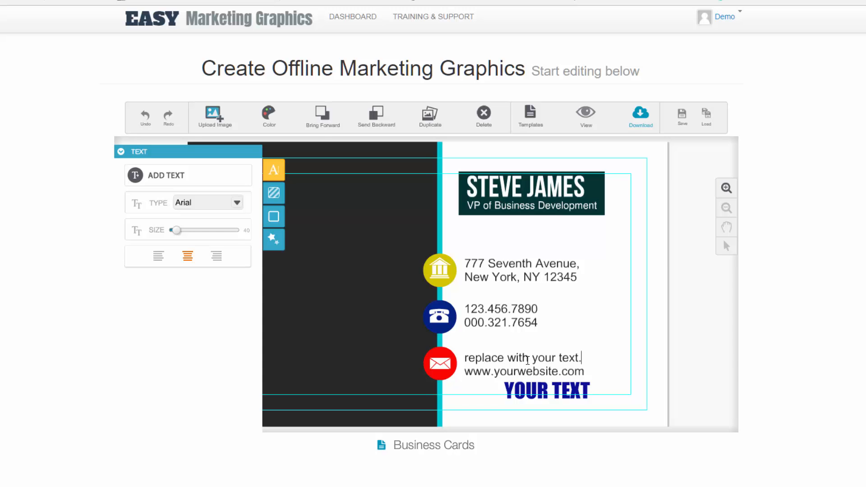
pyautogui.write('xt.')
pyautogui.press('Return')
pyautogui.press('BackSpace')
pyautogui.tripleClick(548, 359)
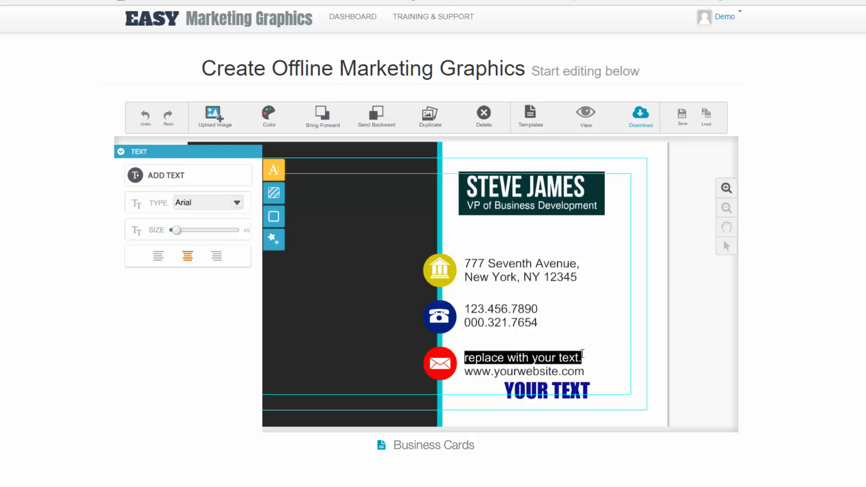
pyautogui.click(613, 343)
# Step: Add another YOUR TEXT line, set the email and website lines in Impact, and nudge them up
pyautogui.click(571, 364)
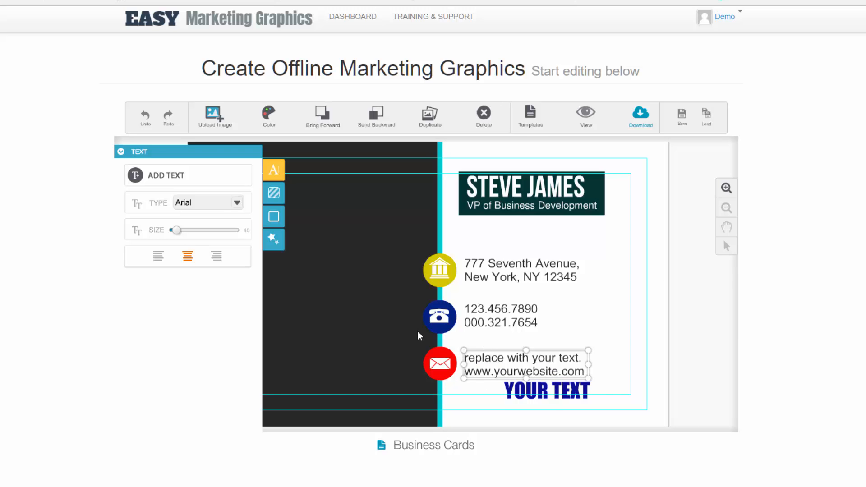
pyautogui.click(199, 179)
pyautogui.click(565, 370)
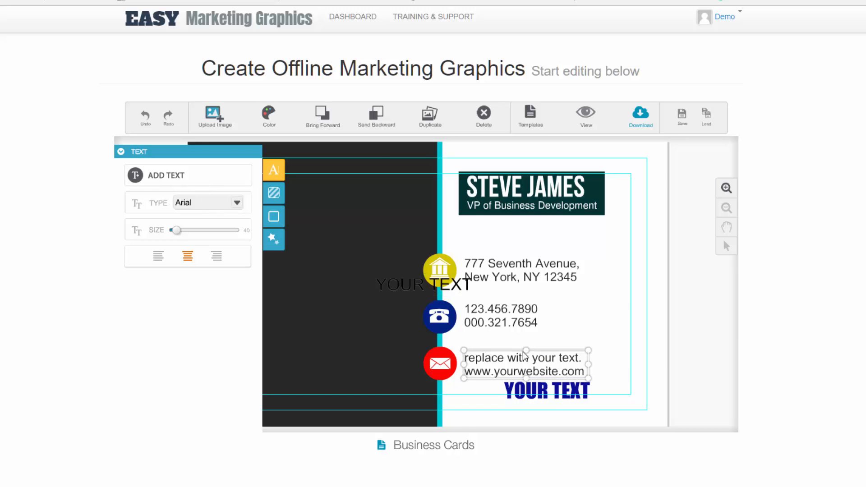
pyautogui.click(234, 203)
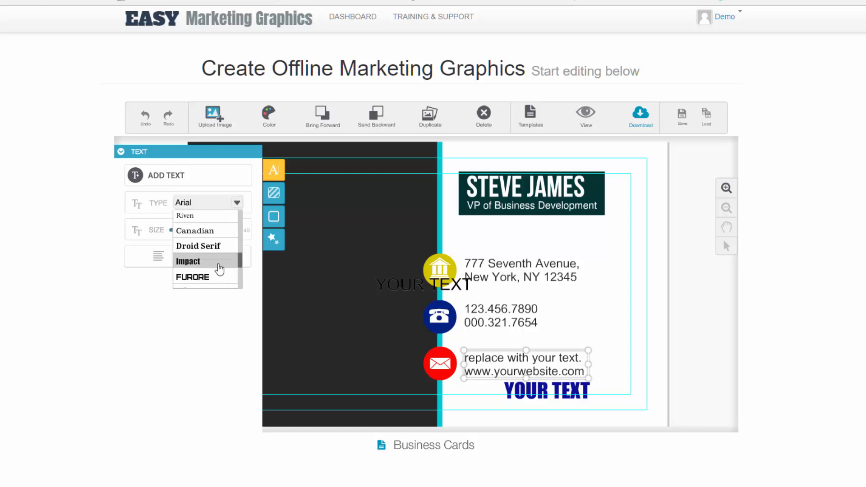
pyautogui.click(220, 267)
pyautogui.moveTo(518, 367)
pyautogui.mouseDown()
pyautogui.moveTo(582, 347)
pyautogui.moveTo(543, 316)
pyautogui.moveTo(522, 354)
pyautogui.mouseUp()
pyautogui.click(432, 364)
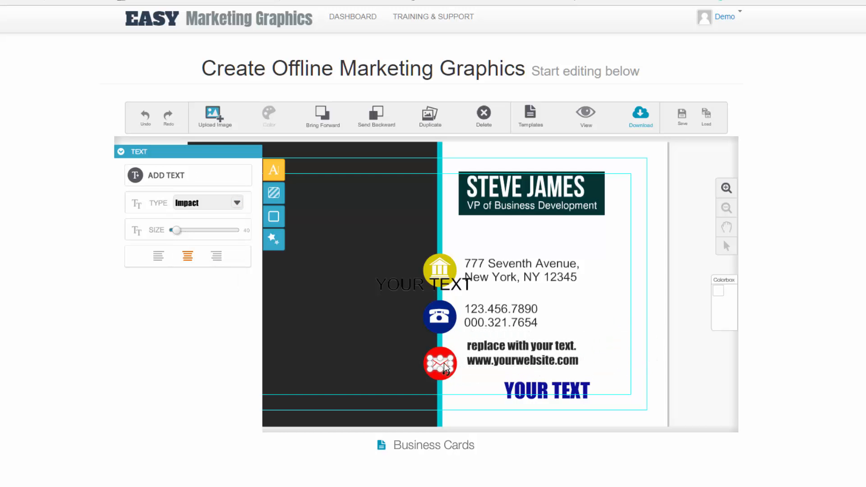
# Step: Rotate the envelope and phone icons slightly and move the yellow bank icon up the card
pyautogui.moveTo(451, 370); pyautogui.dragTo(453, 363)
pyautogui.click(447, 316)
pyautogui.moveTo(449, 321)
pyautogui.mouseDown()
pyautogui.moveTo(449, 332)
pyautogui.moveTo(411, 334)
pyautogui.moveTo(440, 340)
pyautogui.moveTo(433, 313)
pyautogui.moveTo(447, 326)
pyautogui.moveTo(446, 318)
pyautogui.mouseUp()
pyautogui.moveTo(440, 270); pyautogui.dragTo(441, 235)
pyautogui.click(440, 271)
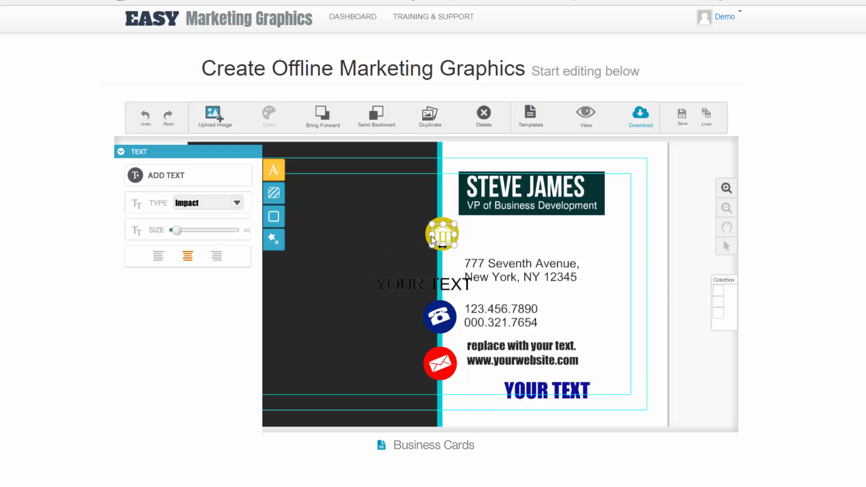
pyautogui.click(428, 235)
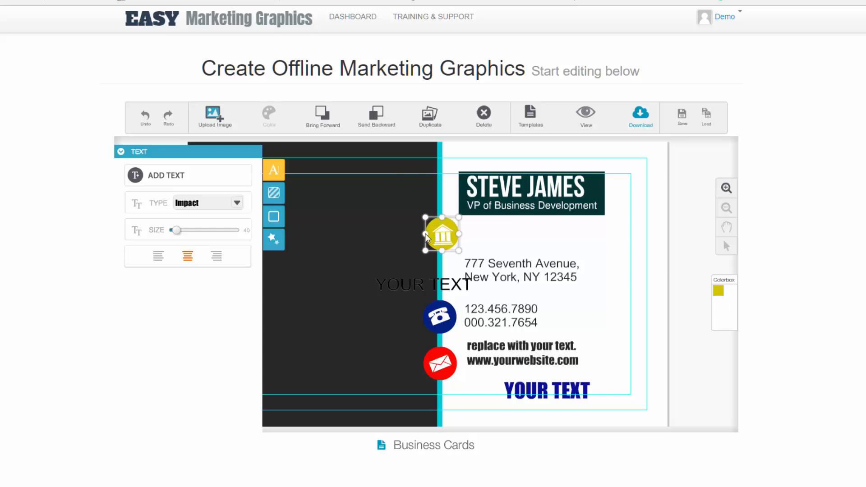
# Step: Select the card background and bring up its pattern choices
pyautogui.click(421, 298)
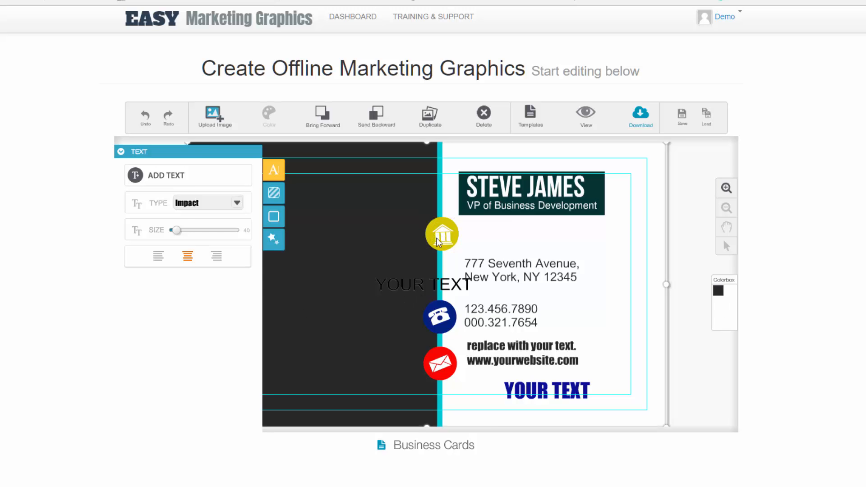
pyautogui.click(285, 180)
pyautogui.click(127, 194)
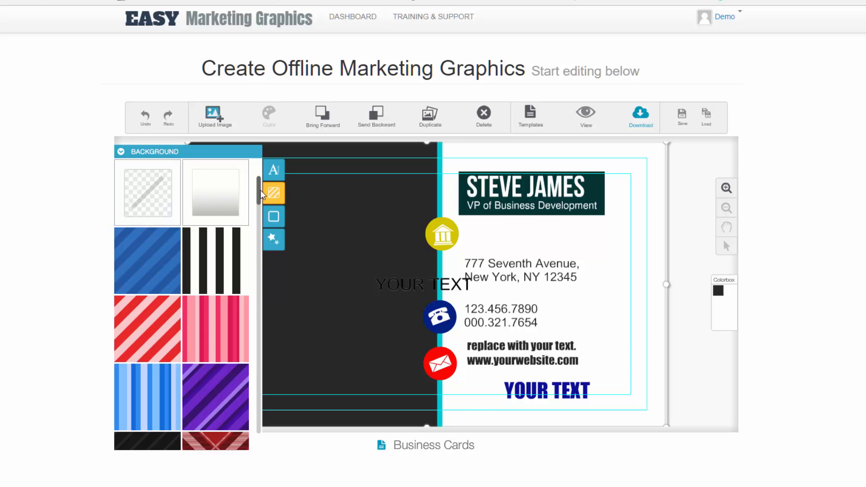
pyautogui.moveTo(260, 190); pyautogui.dragTo(259, 173)
# Step: Upload the laptop picture and place it on the card
pyautogui.click(273, 198)
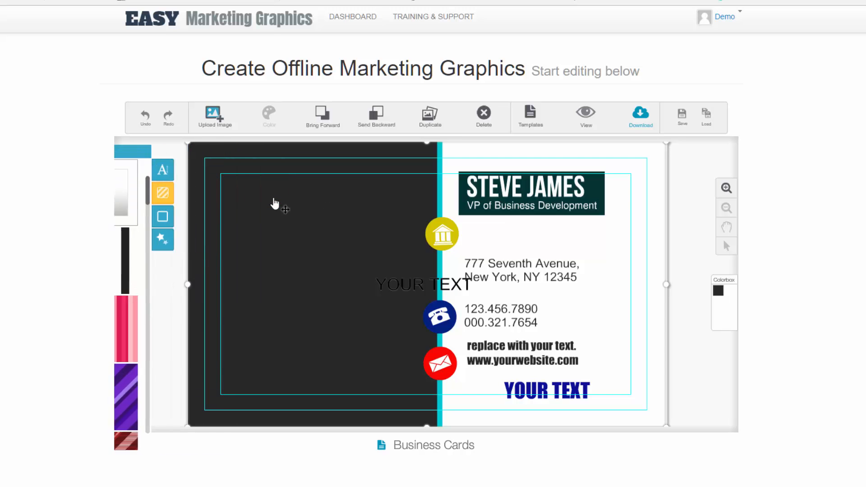
pyautogui.click(209, 115)
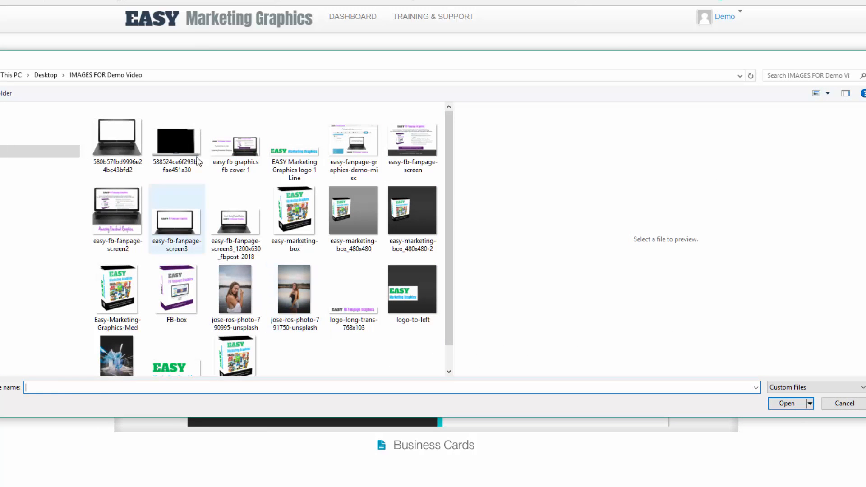
pyautogui.click(197, 161)
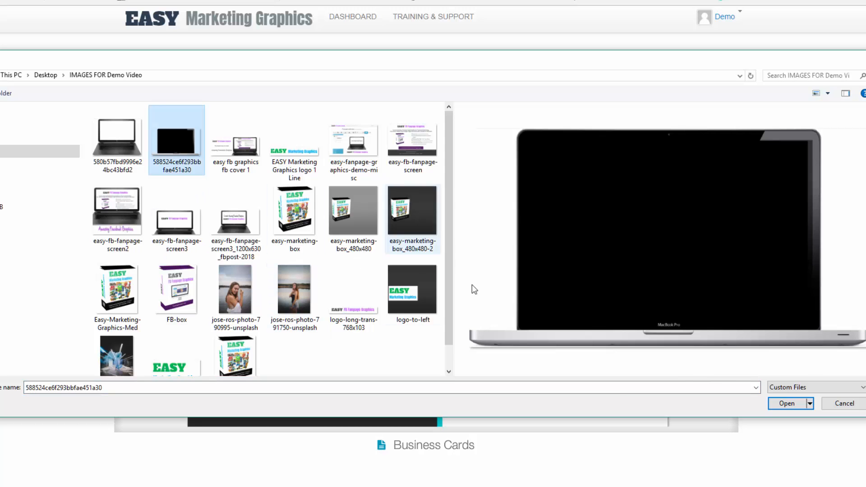
pyautogui.click(787, 404)
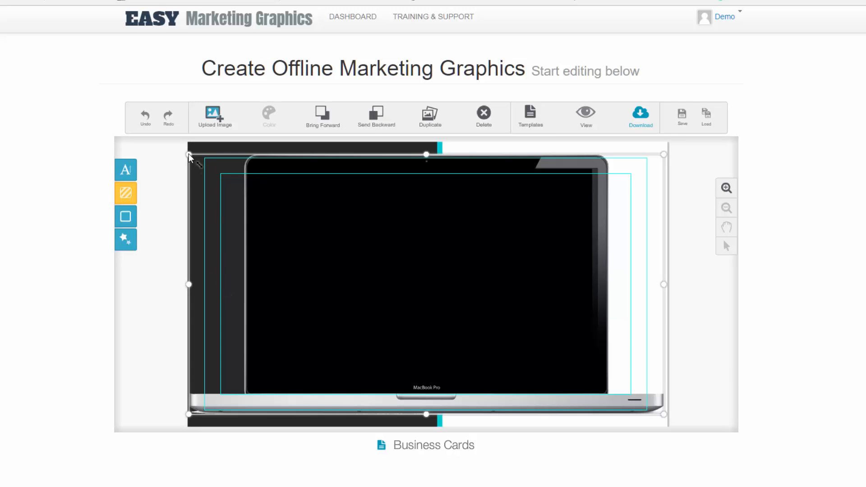
# Step: Enlarge and reposition the laptop picture so it covers the card
pyautogui.moveTo(188, 153); pyautogui.dragTo(127, 143)
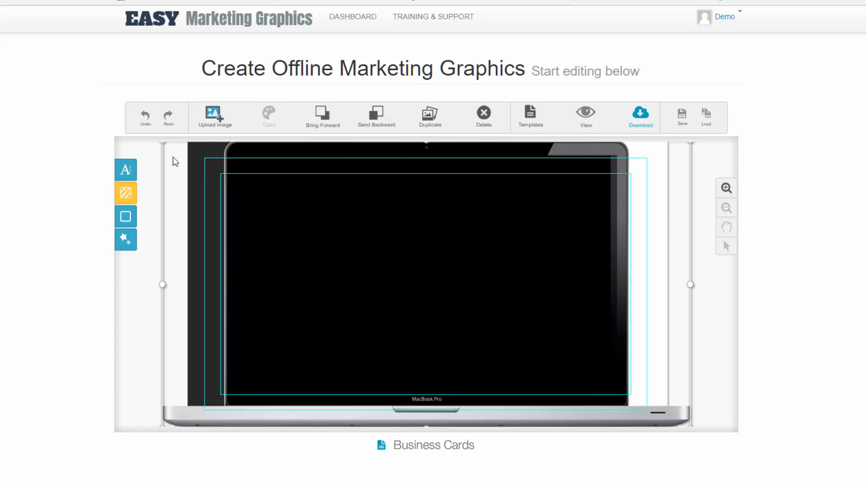
pyautogui.moveTo(323, 220)
pyautogui.mouseDown()
pyautogui.moveTo(348, 245)
pyautogui.moveTo(326, 245)
pyautogui.moveTo(329, 212)
pyautogui.moveTo(332, 226)
pyautogui.mouseUp()
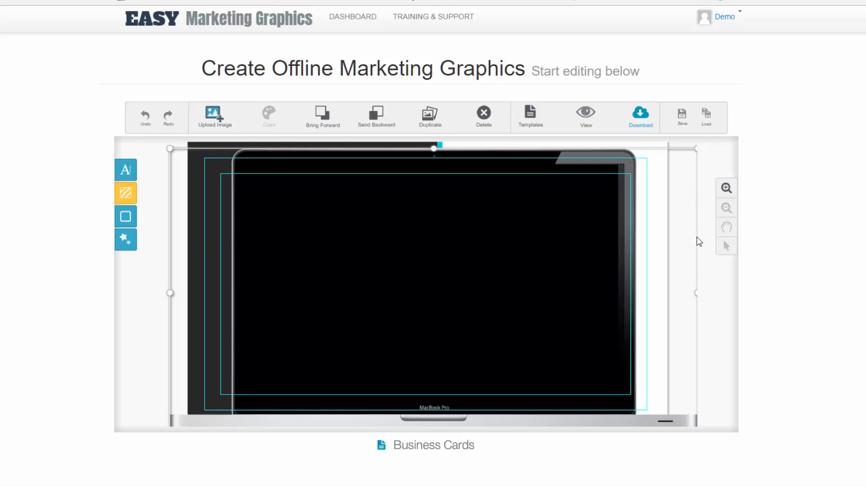
pyautogui.moveTo(695, 299)
pyautogui.mouseDown()
pyautogui.moveTo(674, 299)
pyautogui.moveTo(697, 296)
pyautogui.mouseUp()
pyautogui.moveTo(432, 154); pyautogui.dragTo(431, 168)
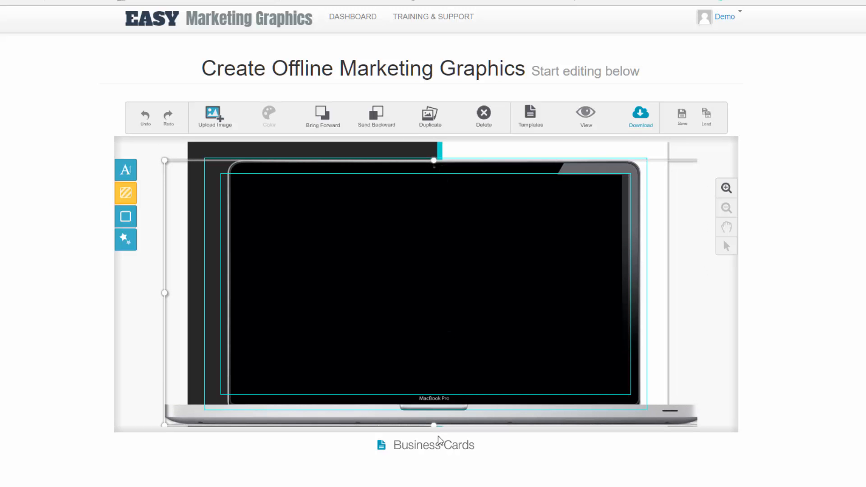
pyautogui.moveTo(434, 426); pyautogui.dragTo(436, 423)
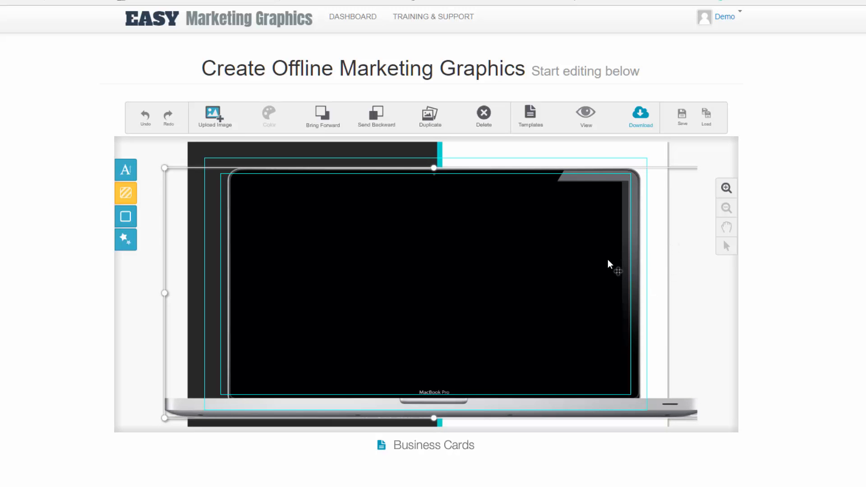
pyautogui.moveTo(607, 264)
pyautogui.mouseDown()
pyautogui.moveTo(627, 259)
pyautogui.moveTo(594, 263)
pyautogui.moveTo(604, 260)
pyautogui.mouseUp()
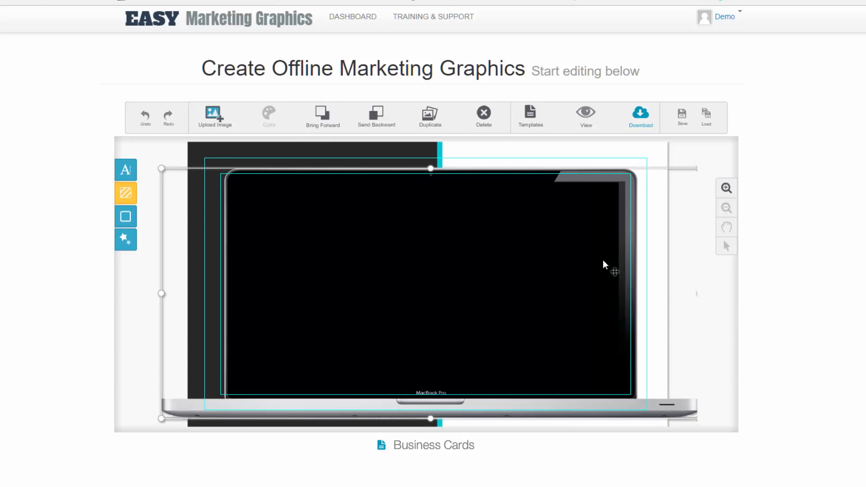
pyautogui.click(589, 116)
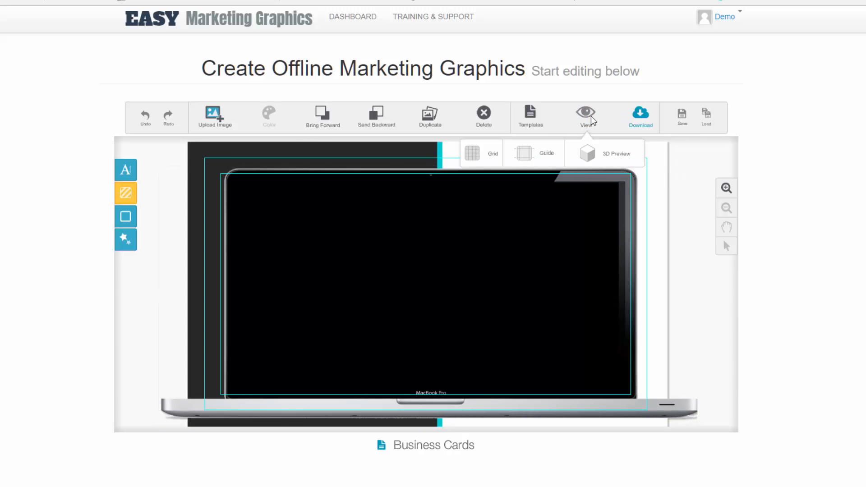
pyautogui.click(586, 153)
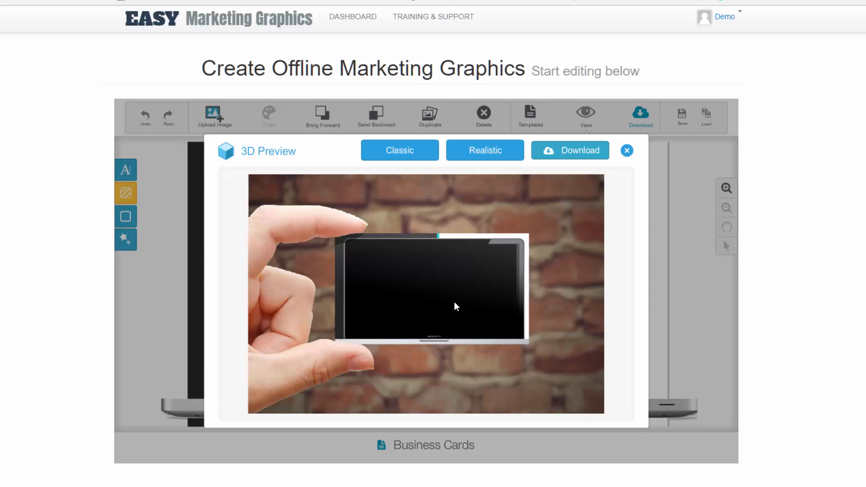
pyautogui.click(626, 151)
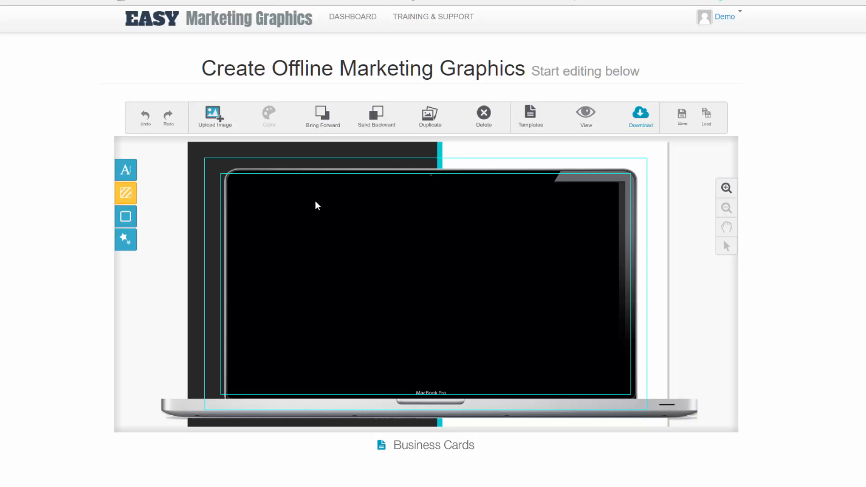
pyautogui.click(217, 162)
# Step: Delete the dark card background layer
pyautogui.press('Delete')
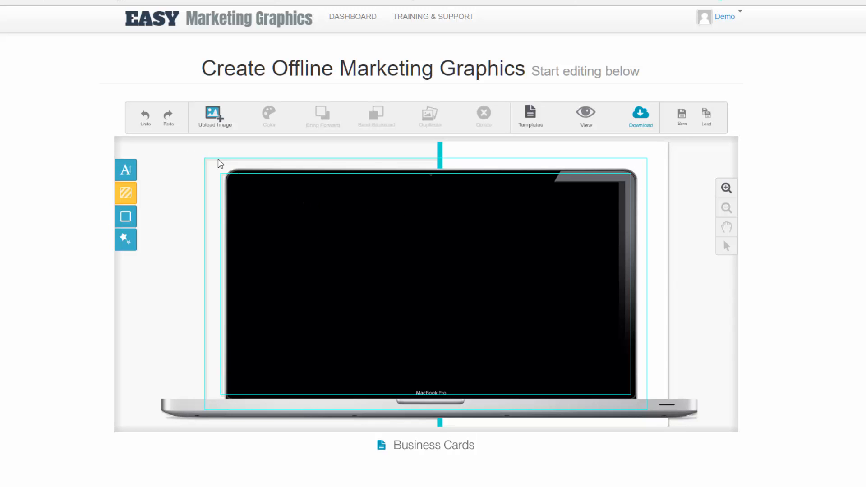
pyautogui.click(443, 152)
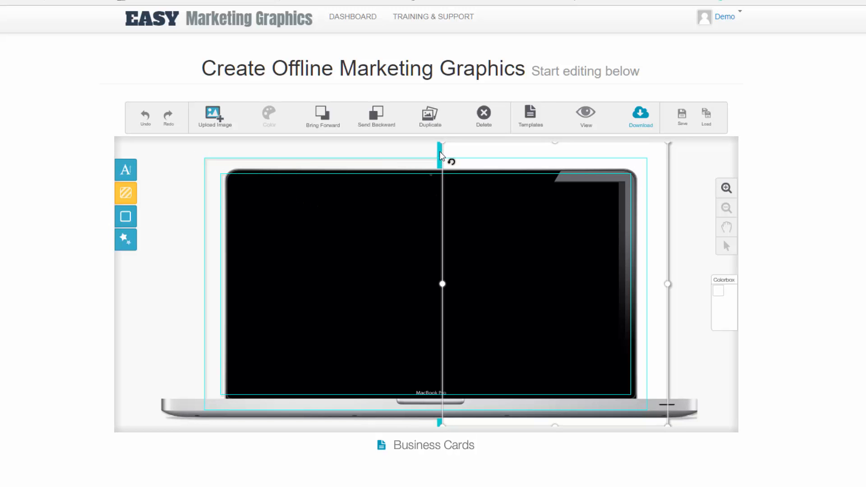
pyautogui.click(440, 151)
# Step: Shrink, narrow and reposition the laptop image so it fits over the card
pyautogui.click(408, 280)
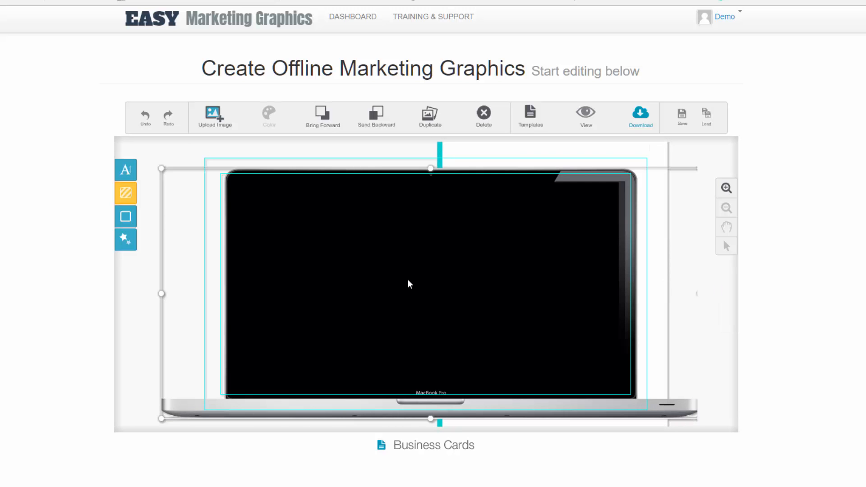
pyautogui.moveTo(410, 266); pyautogui.dragTo(467, 268)
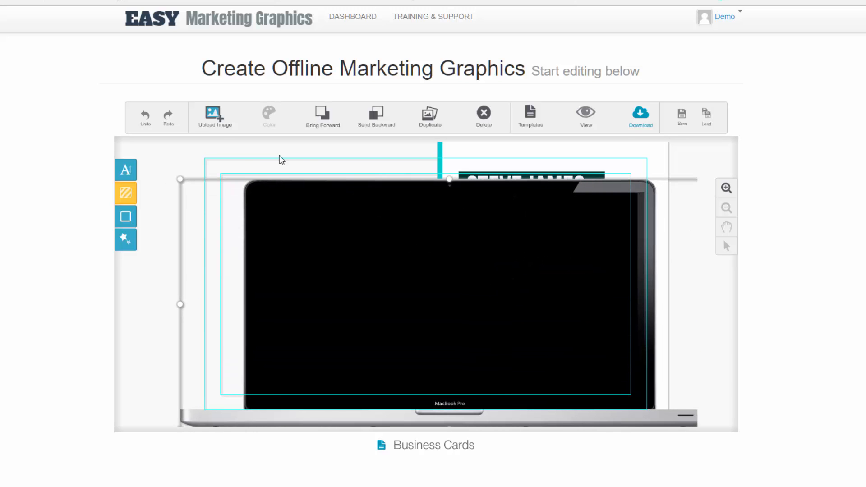
pyautogui.moveTo(468, 216); pyautogui.dragTo(441, 229)
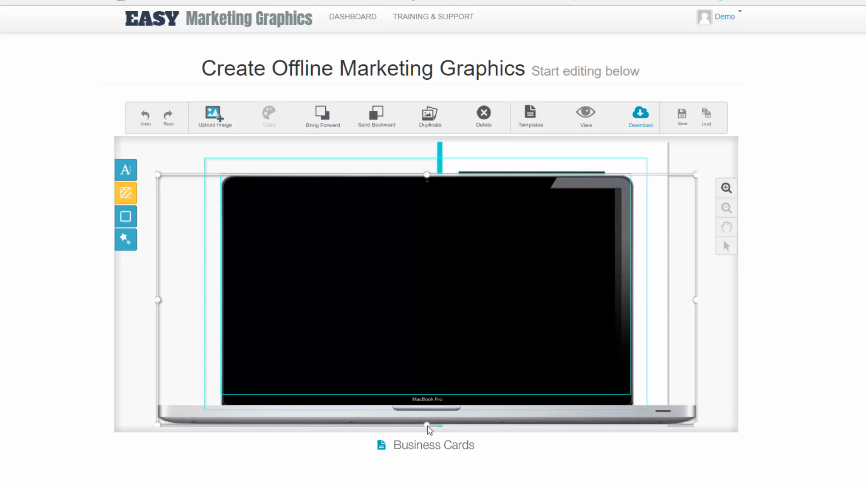
pyautogui.moveTo(427, 425); pyautogui.dragTo(426, 408)
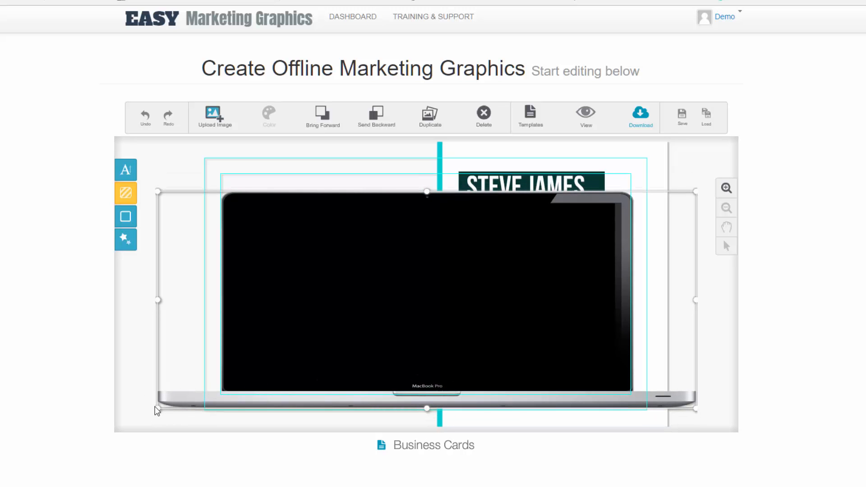
pyautogui.moveTo(158, 409)
pyautogui.mouseDown()
pyautogui.moveTo(168, 412)
pyautogui.moveTo(170, 405)
pyautogui.mouseUp()
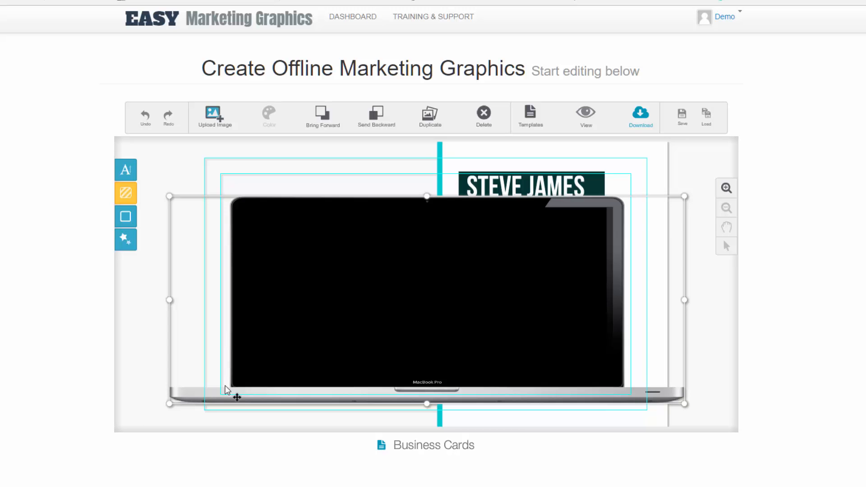
pyautogui.moveTo(368, 266)
pyautogui.mouseDown()
pyautogui.moveTo(368, 236)
pyautogui.moveTo(376, 252)
pyautogui.mouseUp()
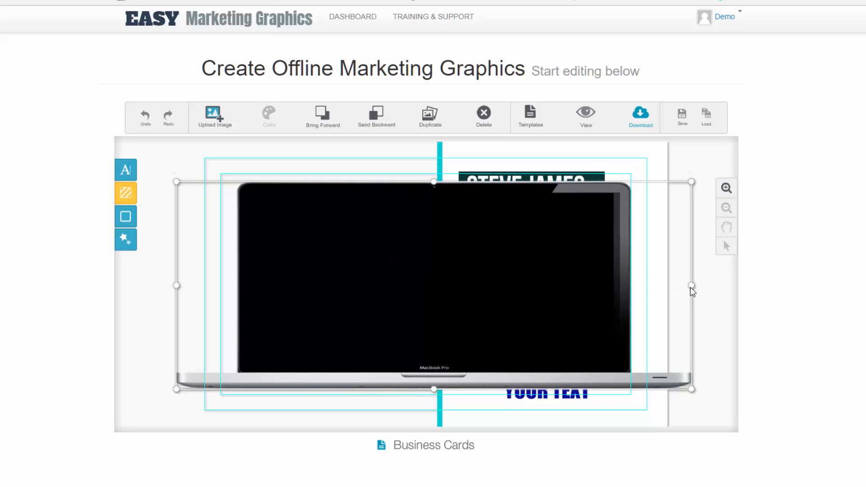
pyautogui.moveTo(692, 289); pyautogui.dragTo(654, 294)
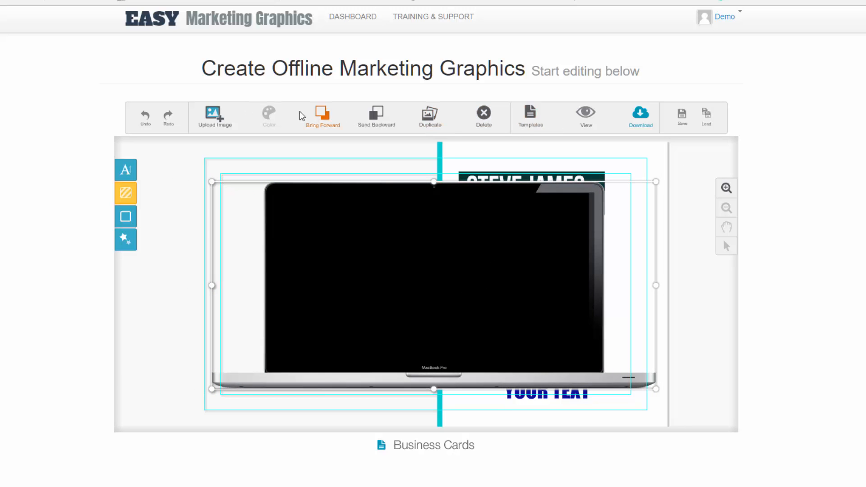
# Step: Send the laptop image back five layers and move STEVE JAMES onto its screen
pyautogui.click(375, 117)
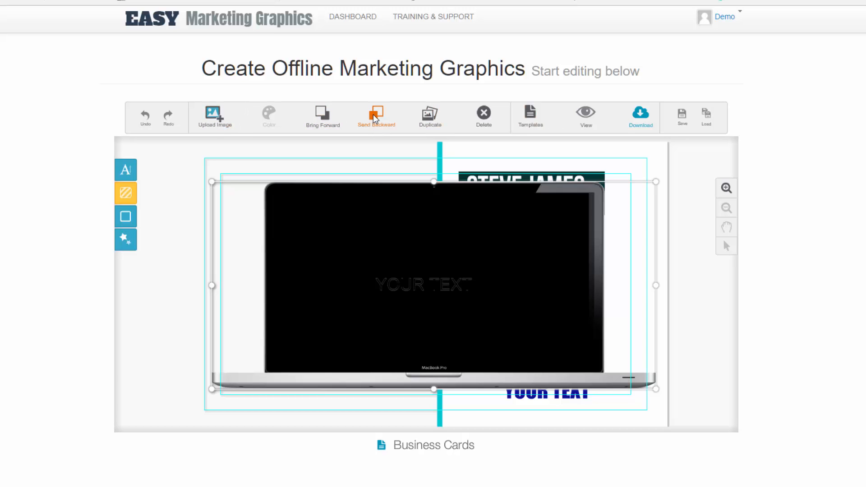
pyautogui.click(375, 117)
pyautogui.click(374, 117)
pyautogui.click(374, 117)
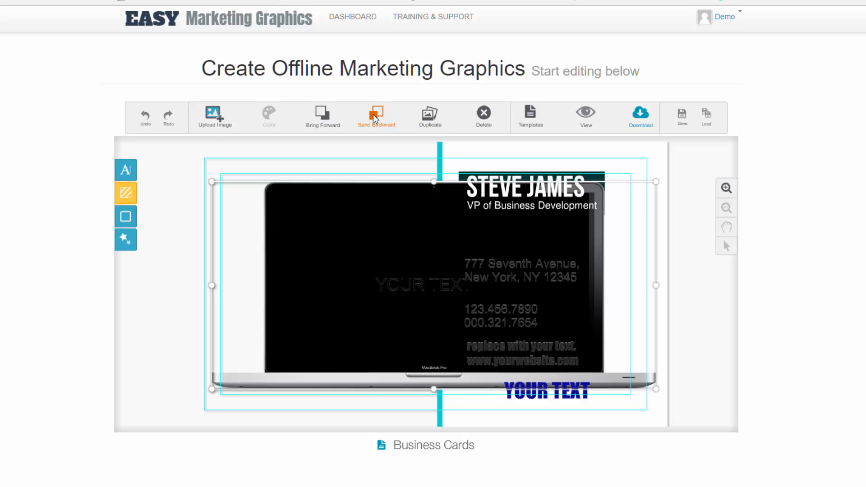
pyautogui.click(374, 116)
pyautogui.click(489, 193)
pyautogui.moveTo(489, 193); pyautogui.dragTo(341, 230)
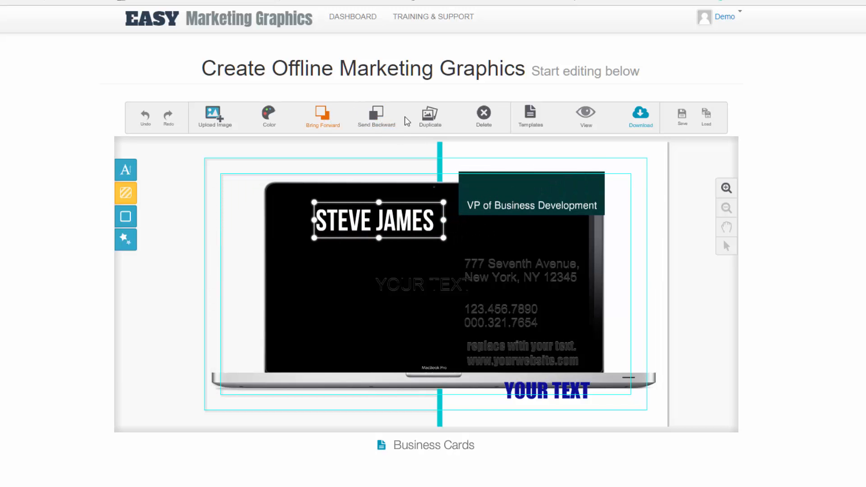
# Step: Send the laptop further back, behind the icons and the white card background
pyautogui.click(313, 255)
pyautogui.click(379, 117)
pyautogui.click(379, 117)
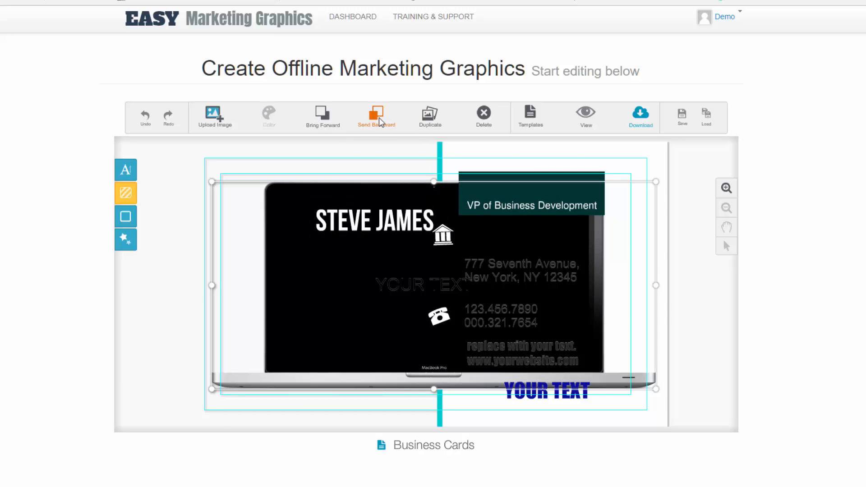
pyautogui.click(379, 118)
pyautogui.click(378, 120)
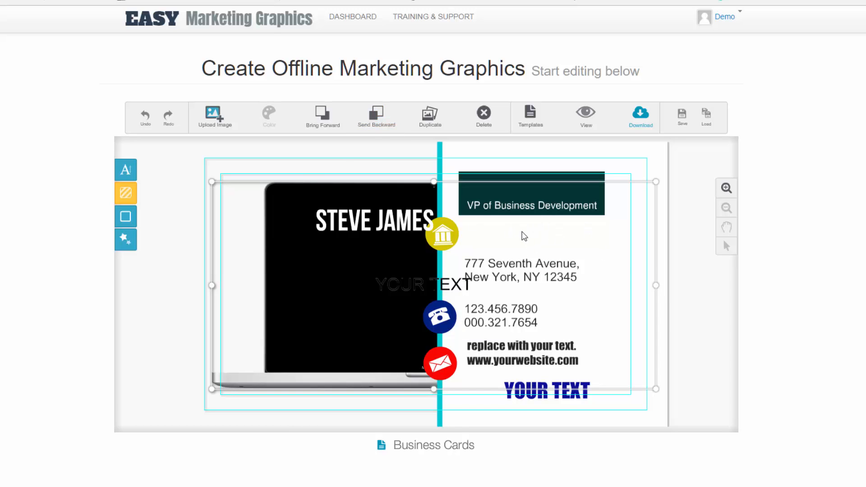
# Step: Delete the YOUR TEXT placeholder and centre STEVE JAMES on the laptop screen
pyautogui.click(411, 284)
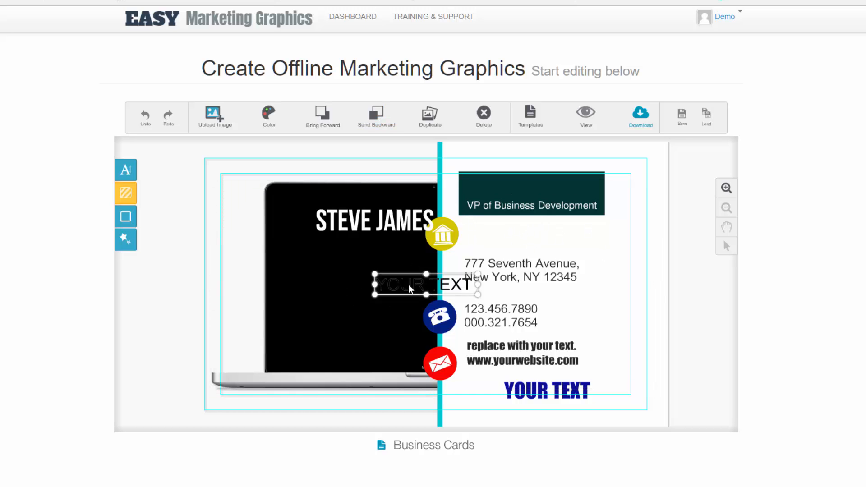
pyautogui.moveTo(405, 282); pyautogui.dragTo(351, 284)
pyautogui.press('Delete')
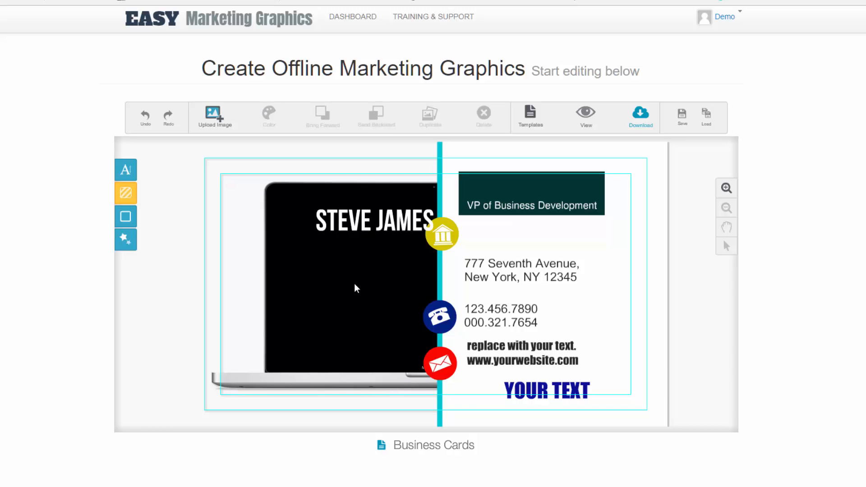
pyautogui.click(376, 223)
pyautogui.moveTo(367, 226); pyautogui.dragTo(340, 268)
pyautogui.click(551, 266)
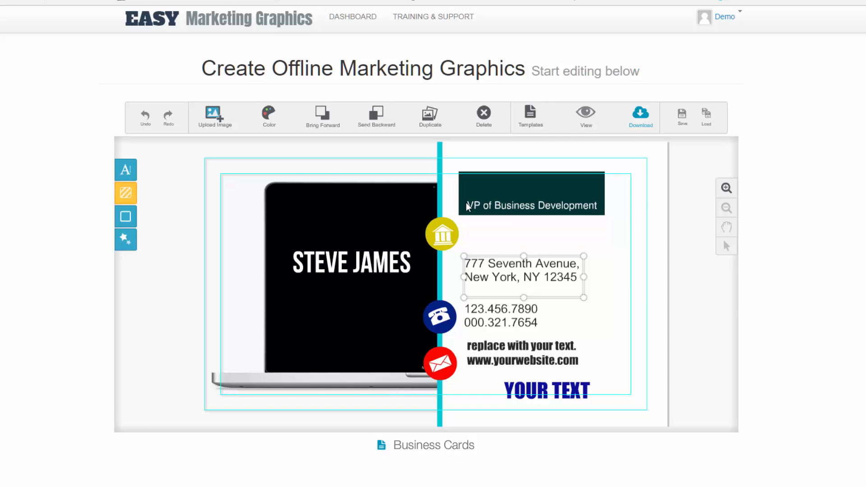
pyautogui.click(580, 117)
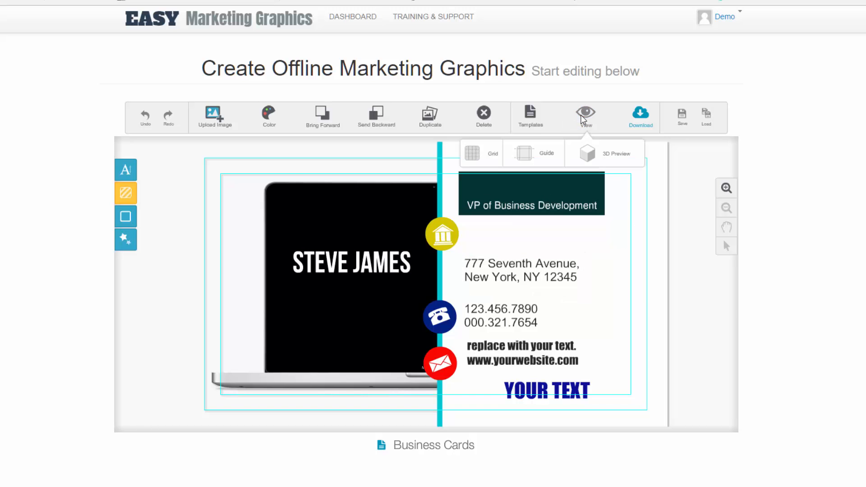
# Step: Check the card in the 3D preview, then close it
pyautogui.click(596, 162)
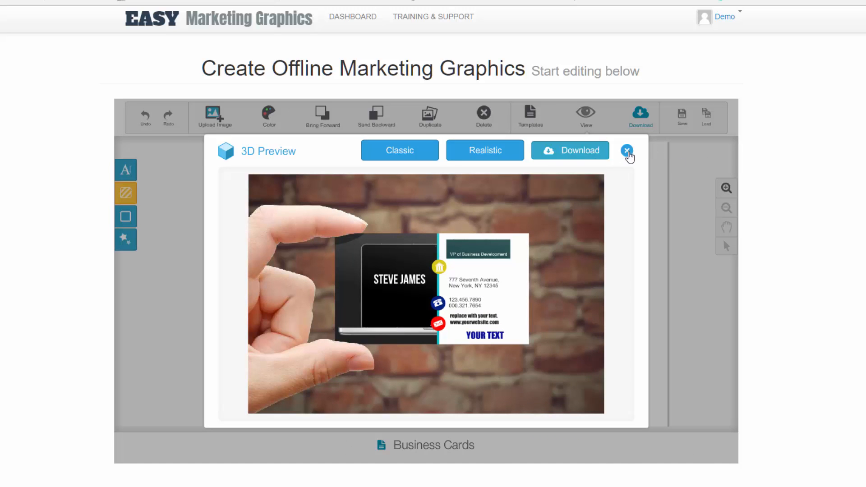
pyautogui.click(627, 151)
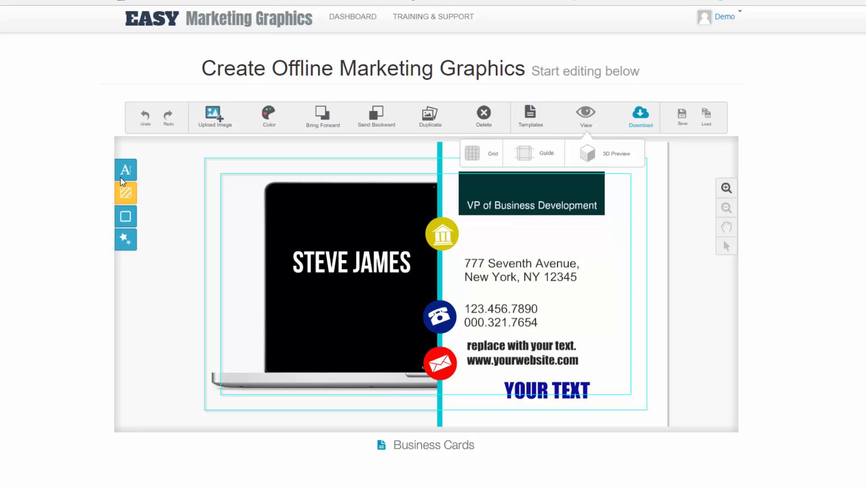
pyautogui.click(126, 216)
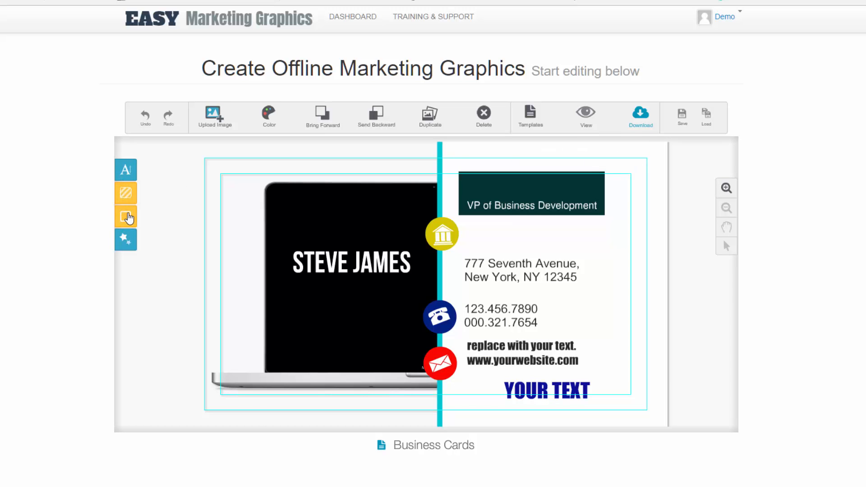
# Step: Give the card a light orange border
pyautogui.click(129, 218)
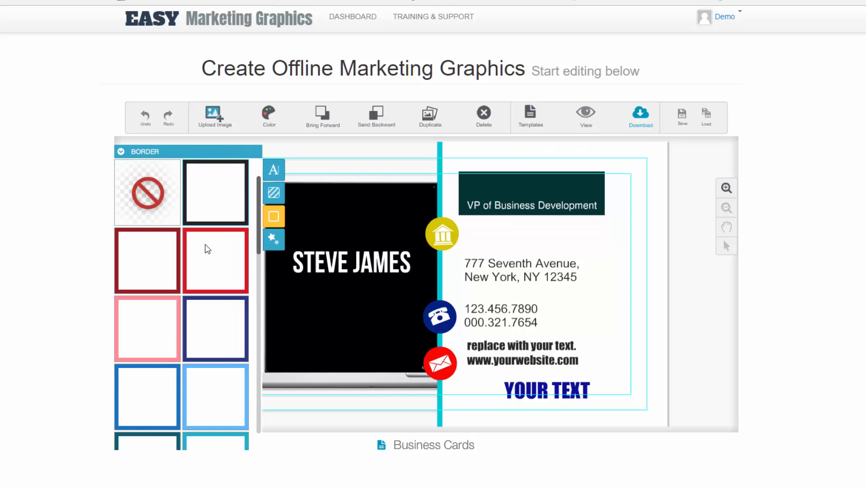
pyautogui.moveTo(258, 213); pyautogui.dragTo(227, 346)
pyautogui.click(221, 377)
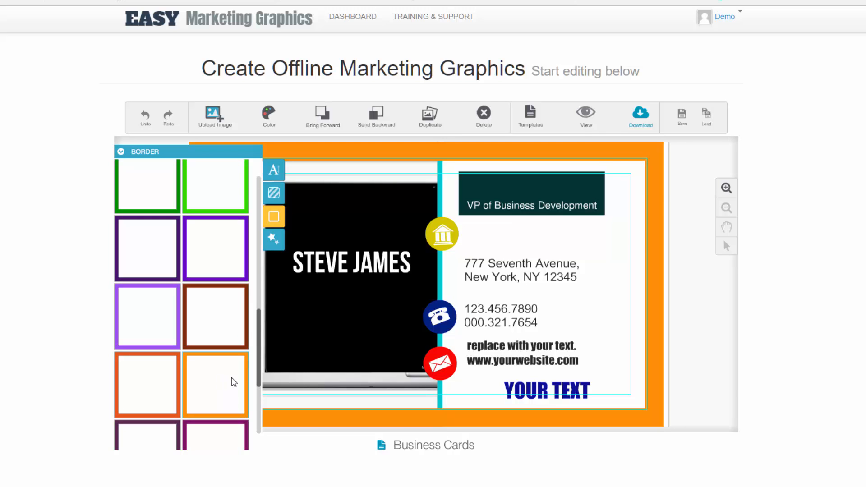
# Step: Preview the bordered card in 3D as stacked and hand-held cards, then close
pyautogui.click(589, 126)
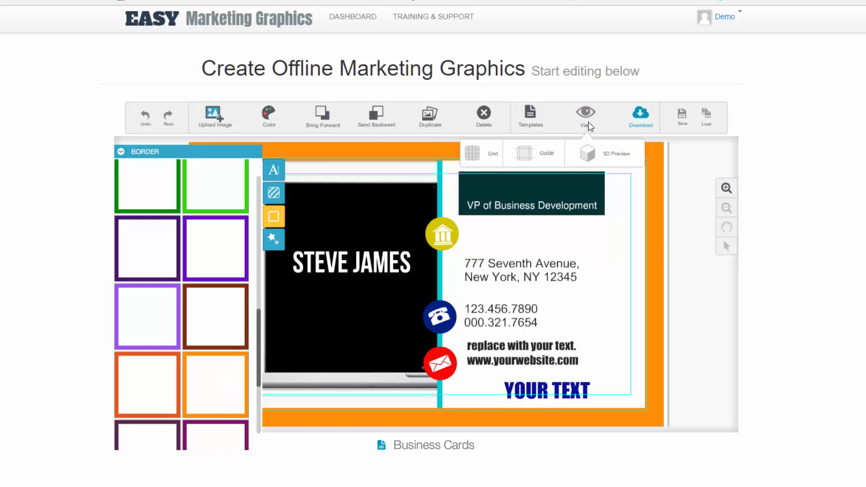
pyautogui.click(596, 154)
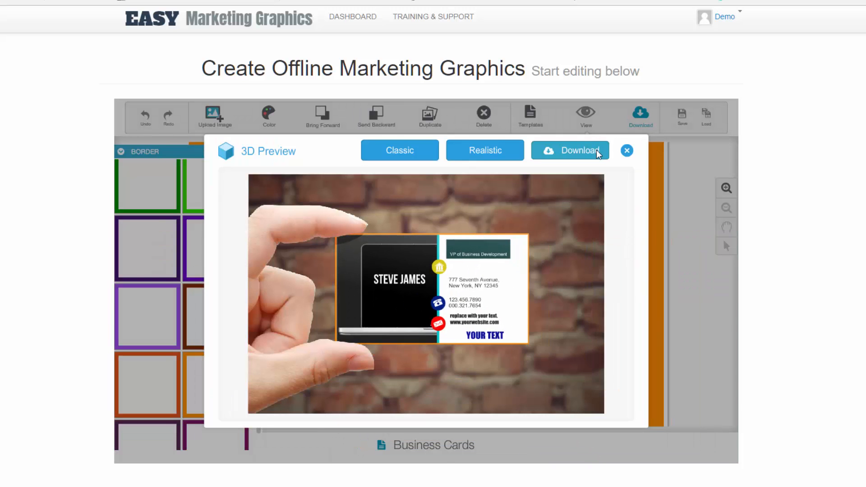
pyautogui.click(406, 150)
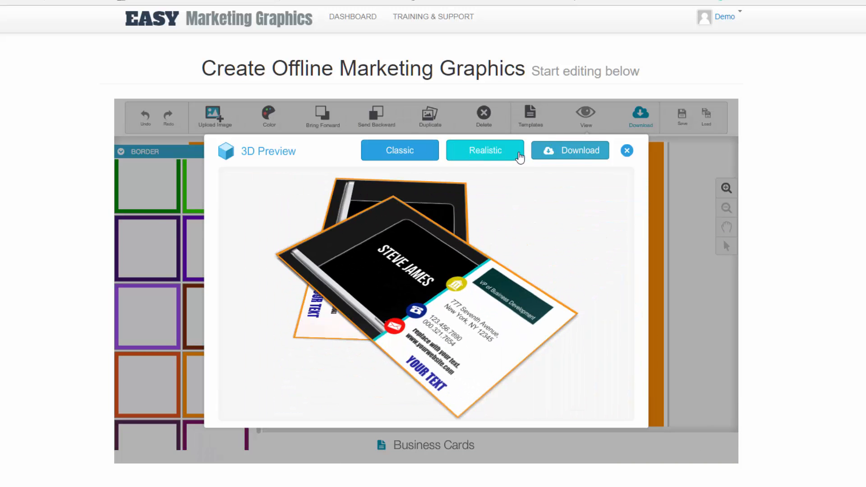
pyautogui.click(488, 158)
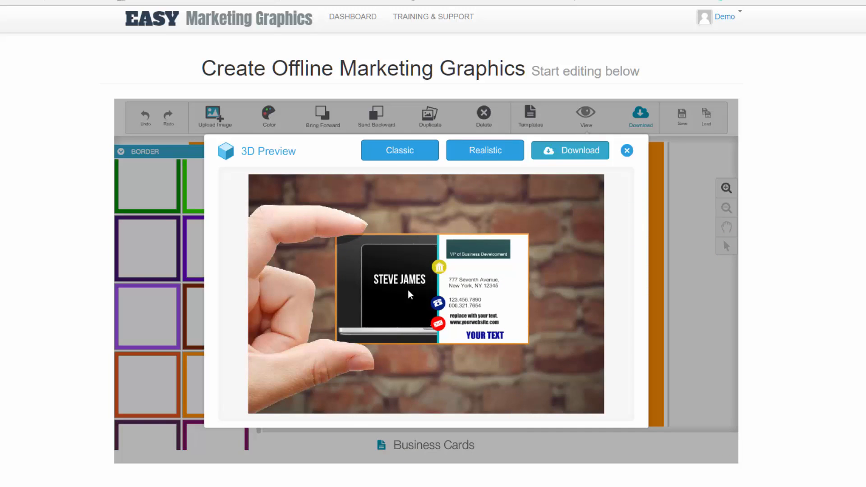
pyautogui.click(626, 151)
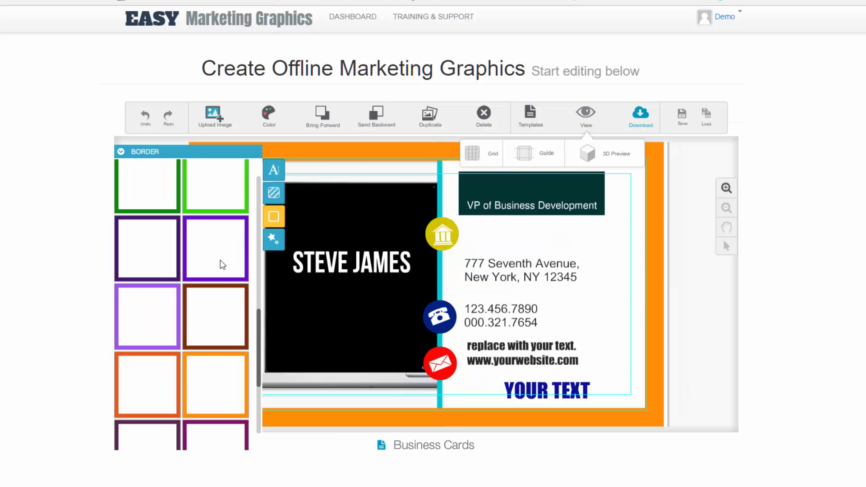
# Step: Open the graphics library and browse the Academic graphics
pyautogui.click(278, 222)
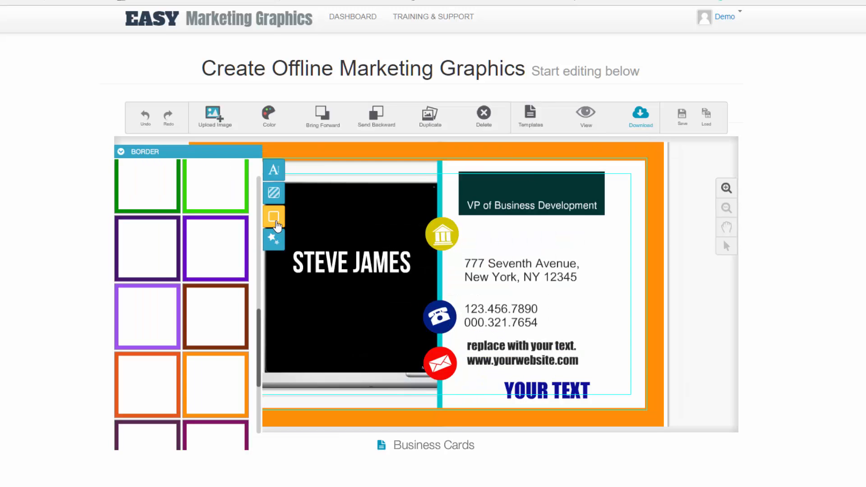
pyautogui.click(130, 244)
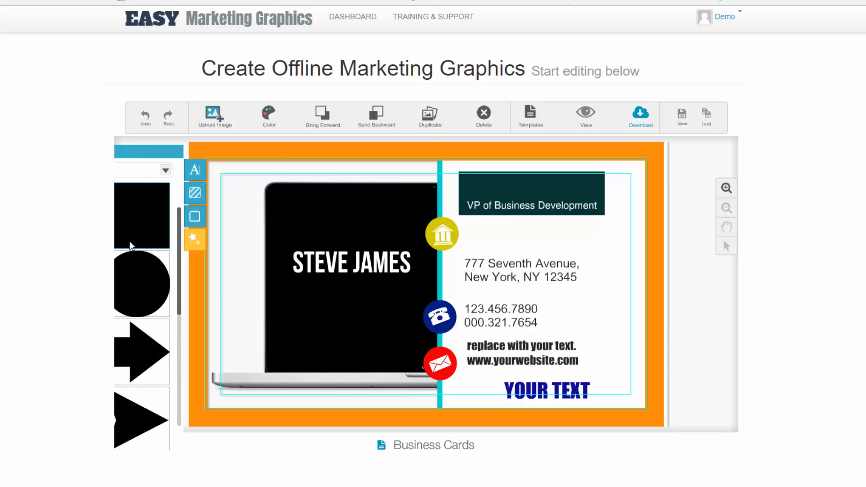
pyautogui.click(207, 176)
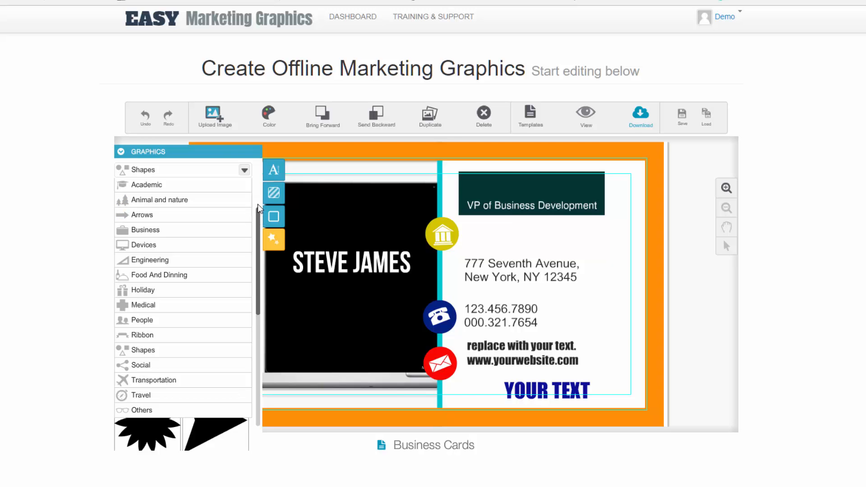
pyautogui.click(169, 186)
pyautogui.scroll(-1, 189, 280)
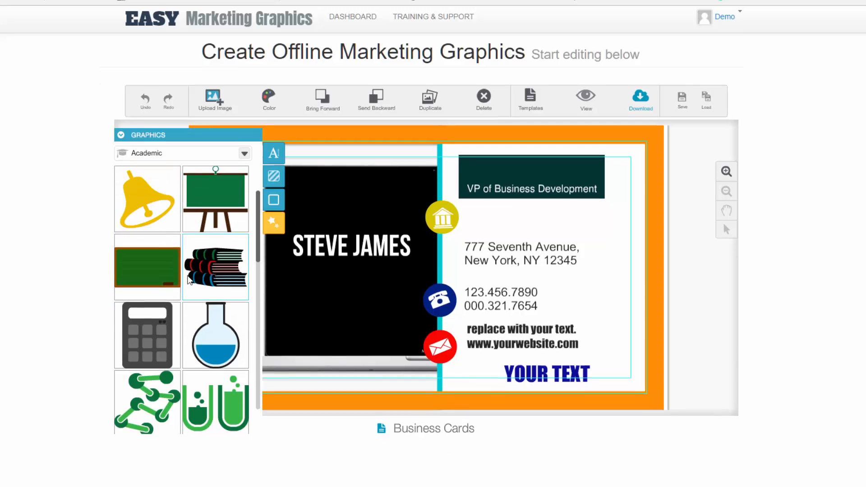
pyautogui.scroll(-3, 188, 280)
pyautogui.scroll(-10, 259, 199)
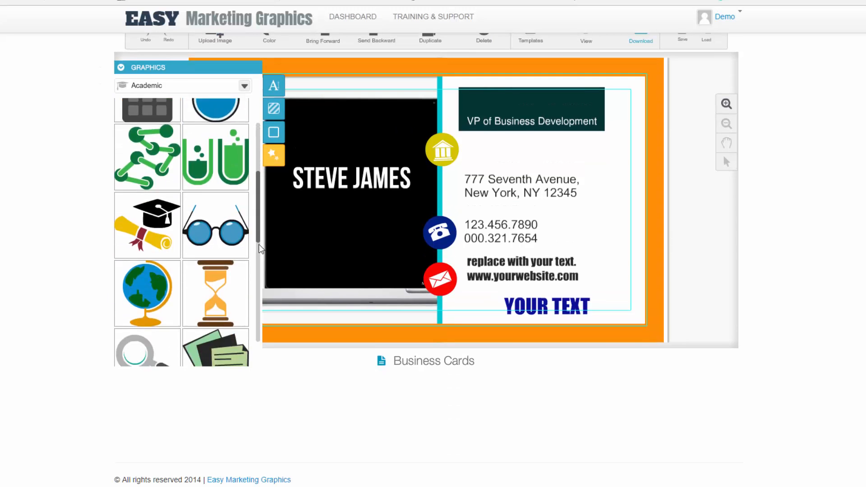
pyautogui.moveTo(255, 295); pyautogui.dragTo(253, 149)
# Step: Add a Business people graphic, shrink it and place it below the name
pyautogui.click(183, 87)
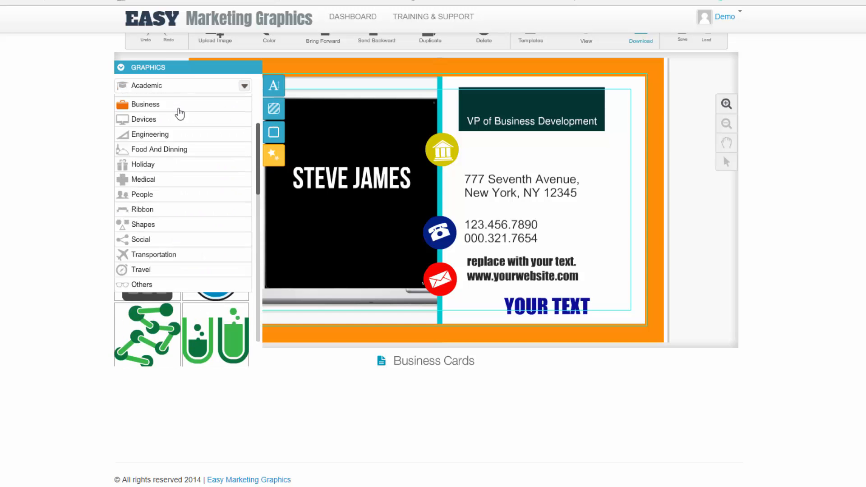
pyautogui.click(156, 153)
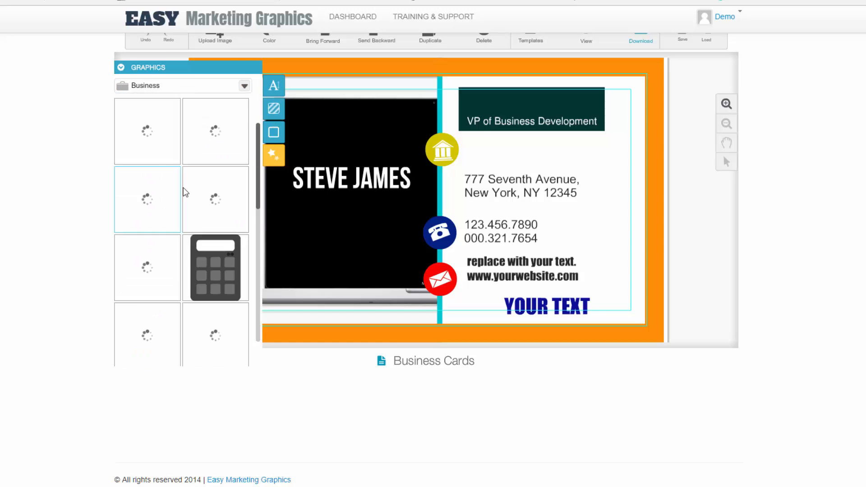
pyautogui.click(207, 205)
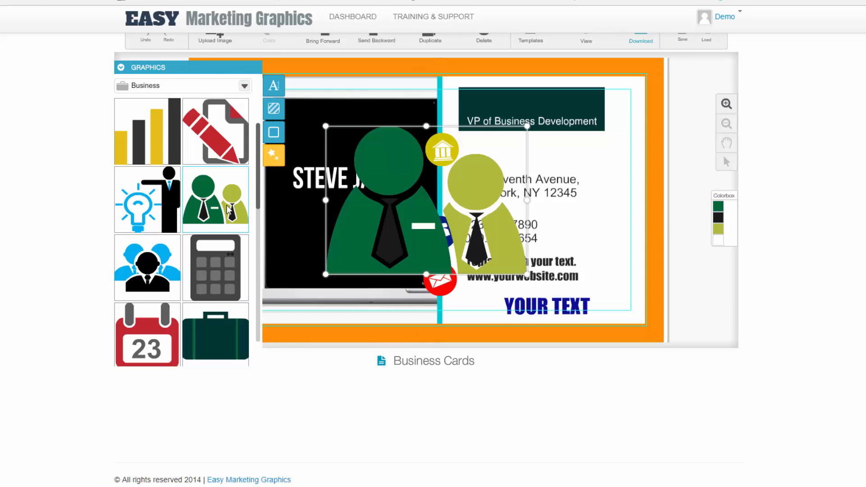
pyautogui.moveTo(333, 131); pyautogui.dragTo(374, 163)
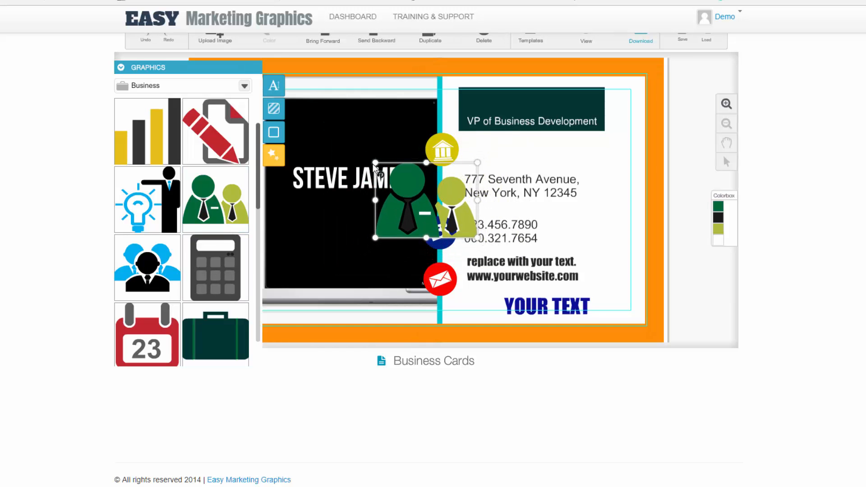
pyautogui.moveTo(422, 181); pyautogui.dragTo(348, 217)
pyautogui.click(373, 163)
pyautogui.click(373, 167)
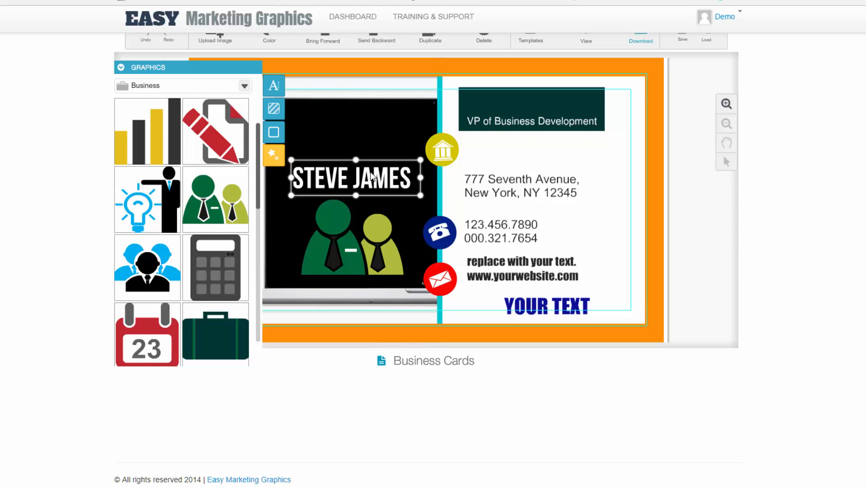
pyautogui.moveTo(373, 168); pyautogui.dragTo(551, 98)
# Step: Add a calculator and a blue business-people graphic, resizing and positioning them
pyautogui.click(356, 220)
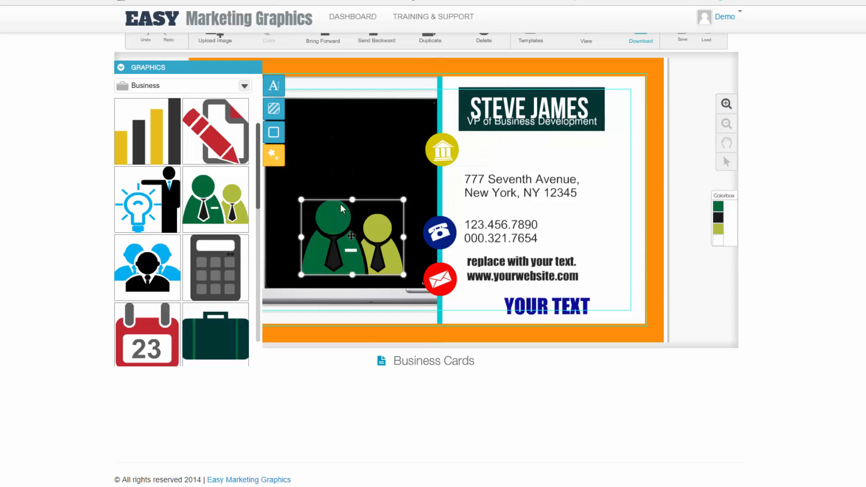
pyautogui.click(216, 268)
pyautogui.click(152, 271)
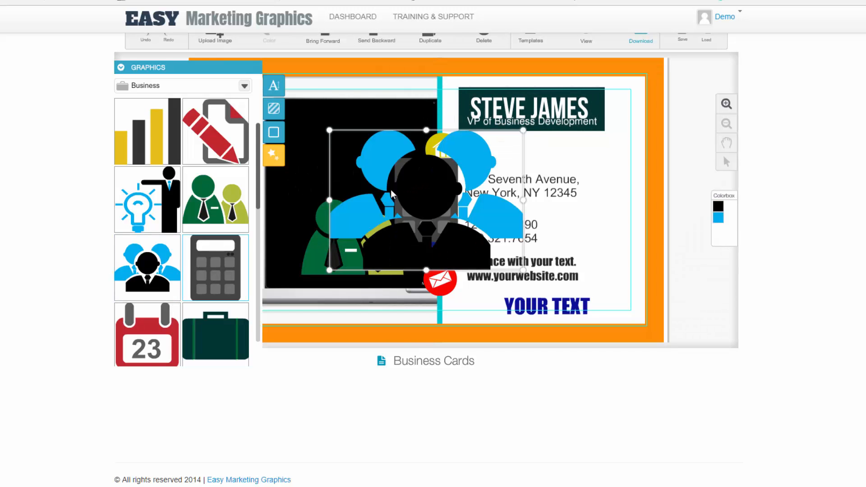
pyautogui.click(345, 186)
pyautogui.click(341, 161)
pyautogui.moveTo(379, 140); pyautogui.dragTo(409, 165)
pyautogui.click(408, 173)
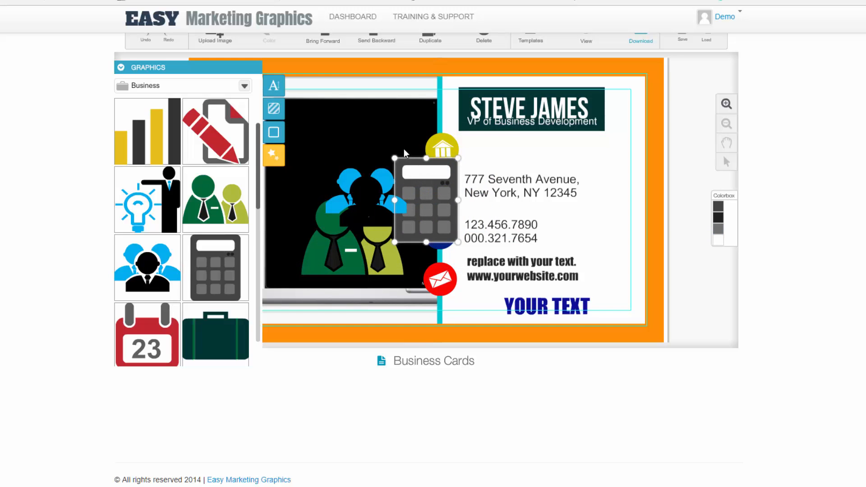
pyautogui.moveTo(426, 199); pyautogui.dragTo(594, 227)
# Step: Delete the green and blue business-people graphics and the calculator
pyautogui.click(508, 269)
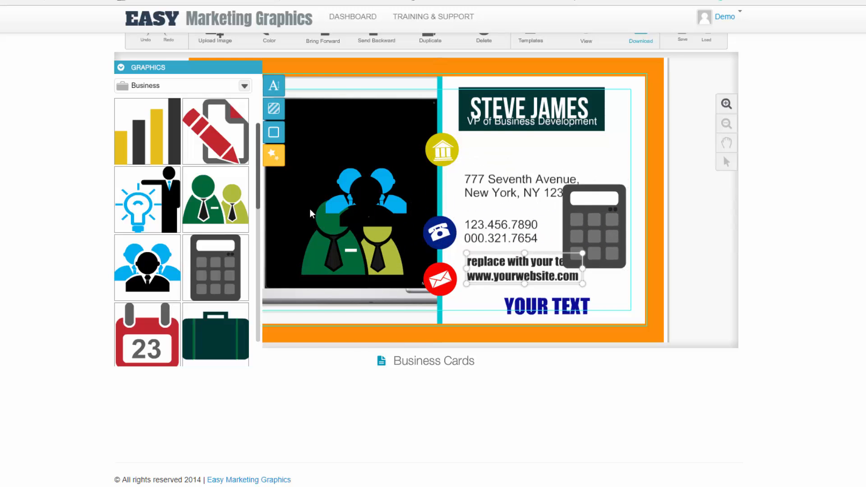
pyautogui.click(366, 219)
pyautogui.press('Delete')
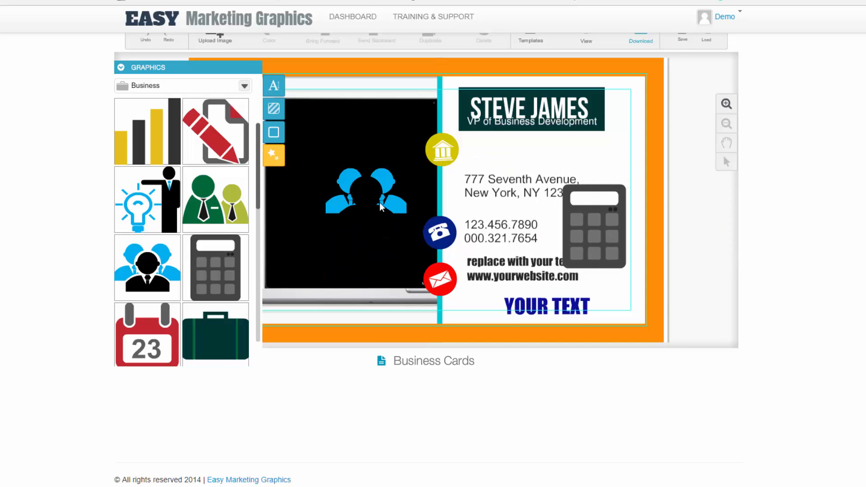
pyautogui.click(379, 202)
pyautogui.press('Delete')
pyautogui.click(578, 234)
pyautogui.press('Delete')
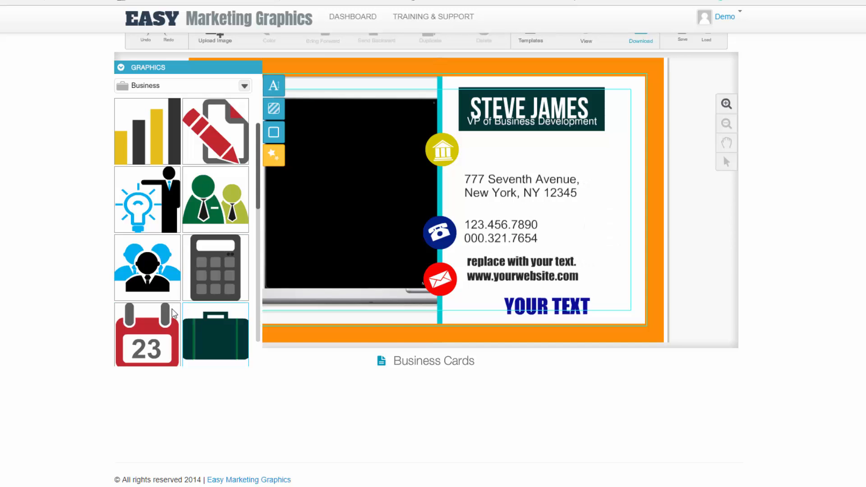
pyautogui.click(156, 85)
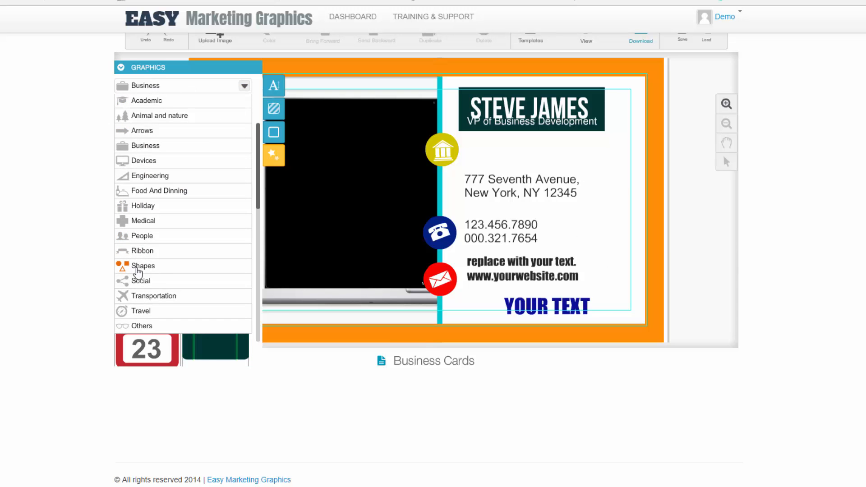
# Step: Add a black hexagon from the Shapes category and drag it into position
pyautogui.click(138, 269)
pyautogui.click(145, 217)
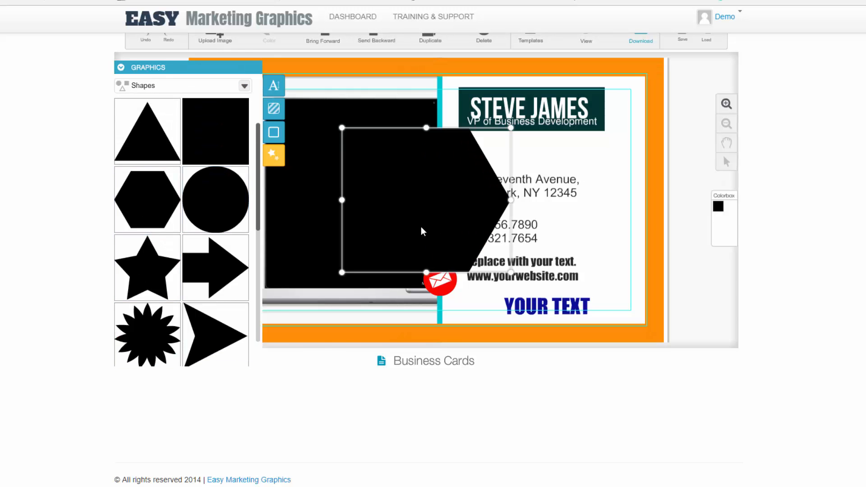
pyautogui.moveTo(421, 227); pyautogui.dragTo(333, 195)
pyautogui.moveTo(389, 196); pyautogui.dragTo(456, 205)
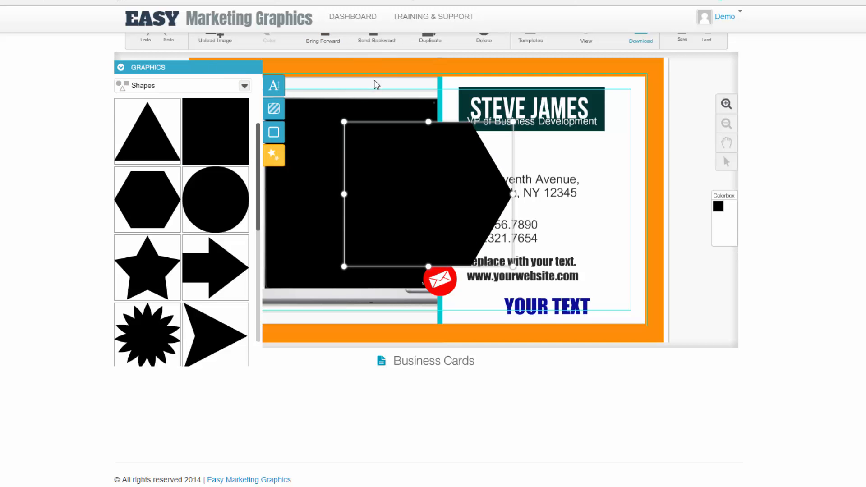
pyautogui.scroll(2, 377, 85)
# Step: Send the hexagon back three layers, stretch it taller and shift it left off the icons
pyautogui.click(375, 118)
pyautogui.click(375, 118)
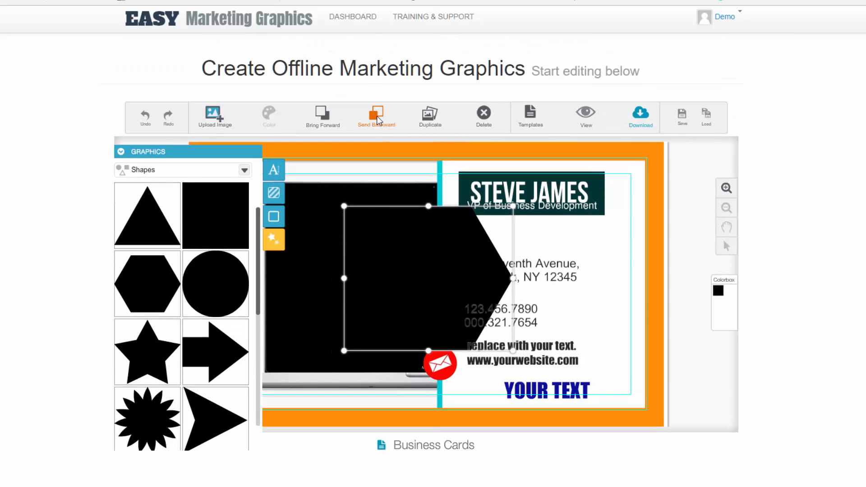
pyautogui.click(377, 116)
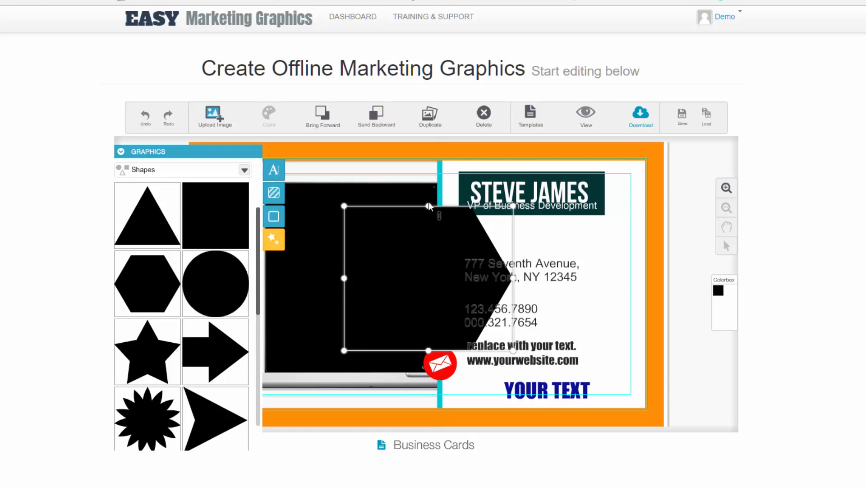
pyautogui.moveTo(428, 205); pyautogui.dragTo(428, 187)
pyautogui.moveTo(430, 229); pyautogui.dragTo(398, 234)
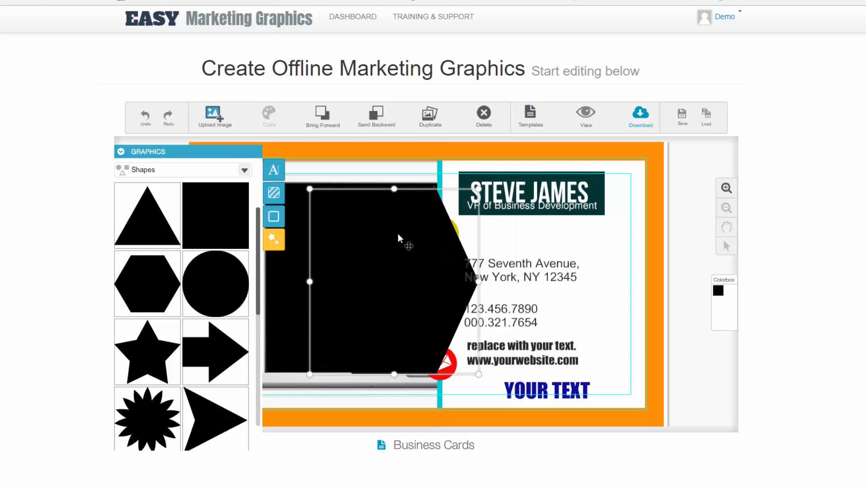
# Step: Layer the hexagon just above the white card, then reposition and rotate it slightly
pyautogui.click(380, 119)
pyautogui.click(381, 119)
pyautogui.click(381, 119)
pyautogui.click(381, 120)
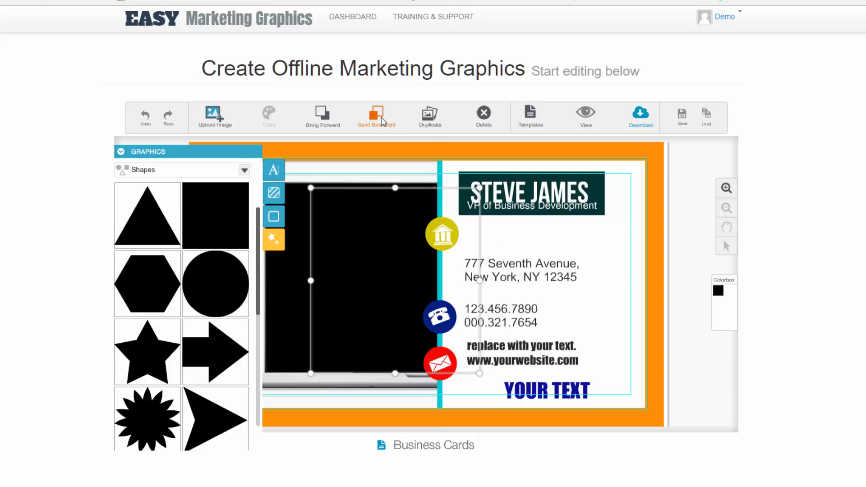
pyautogui.click(329, 121)
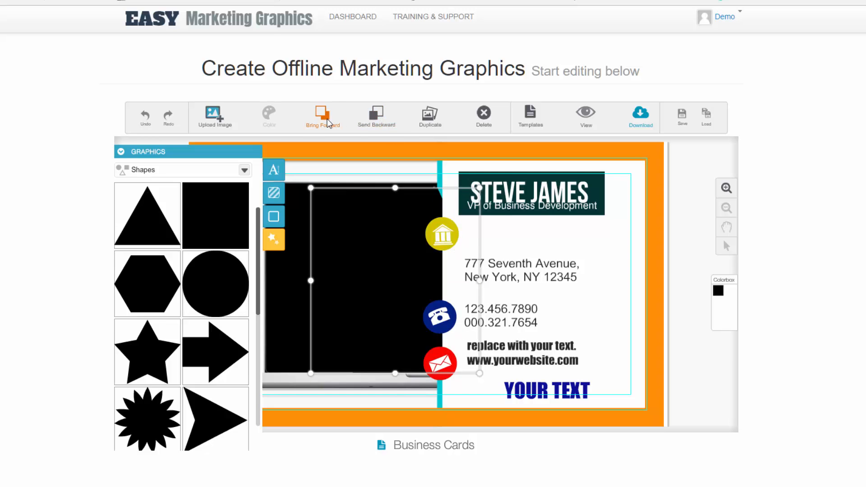
pyautogui.click(329, 121)
pyautogui.moveTo(367, 247); pyautogui.dragTo(445, 220)
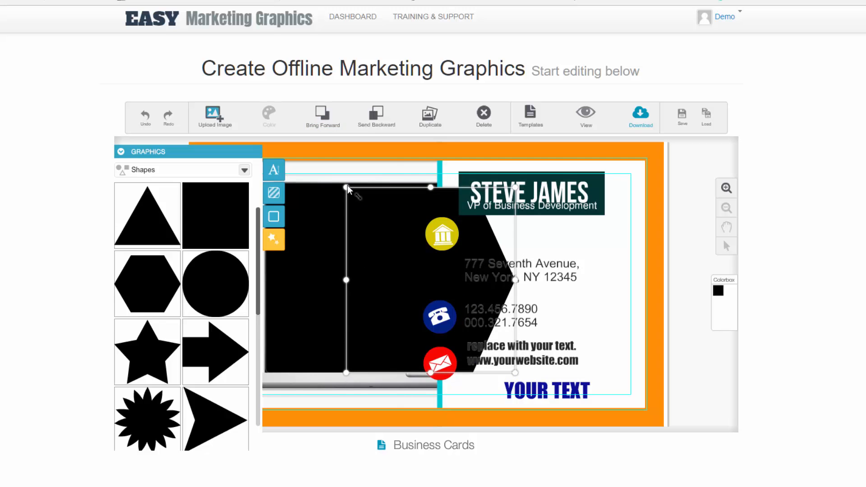
pyautogui.moveTo(351, 183); pyautogui.dragTo(546, 248)
# Step: Recolour the hexagon green, after briefly trying purple
pyautogui.click(522, 236)
pyautogui.click(478, 240)
pyautogui.click(450, 212)
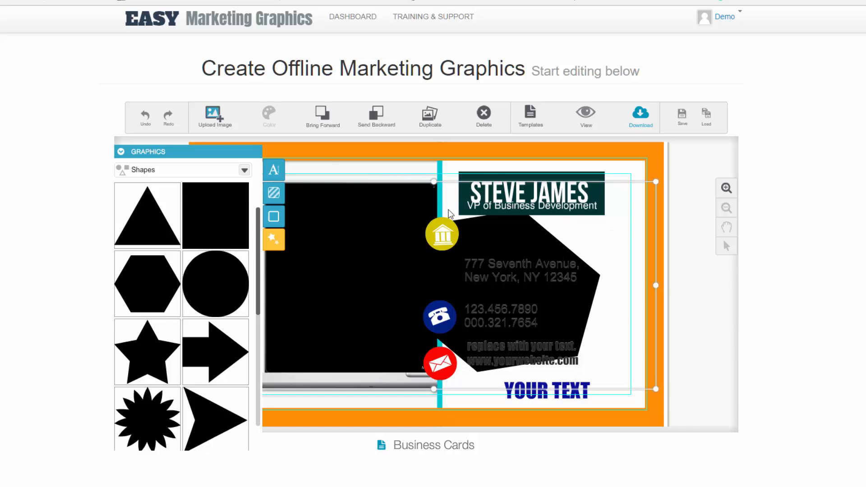
pyautogui.click(529, 232)
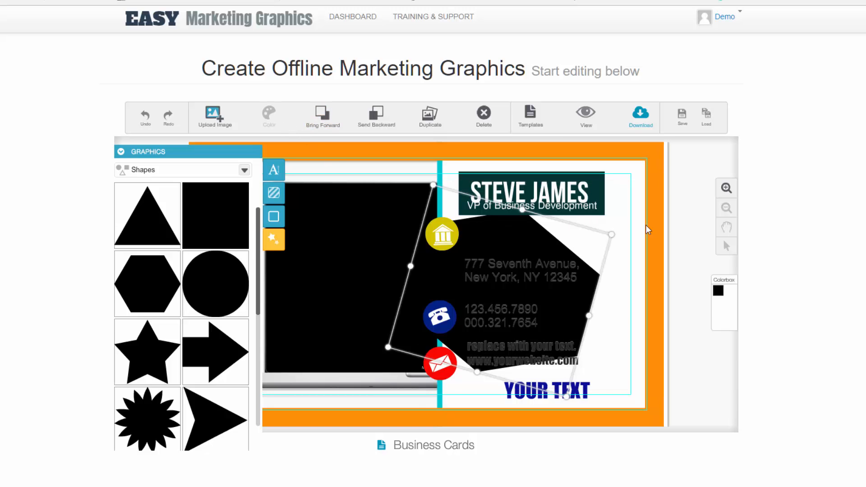
pyautogui.click(720, 291)
pyautogui.click(390, 179)
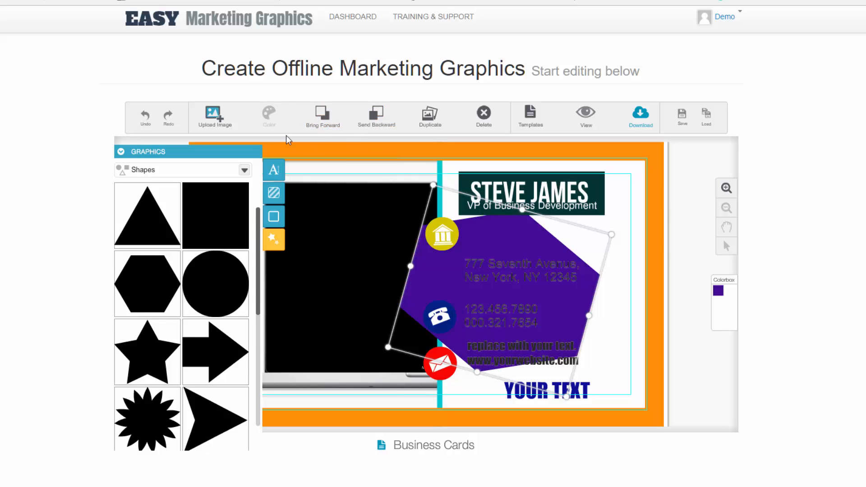
pyautogui.click(718, 291)
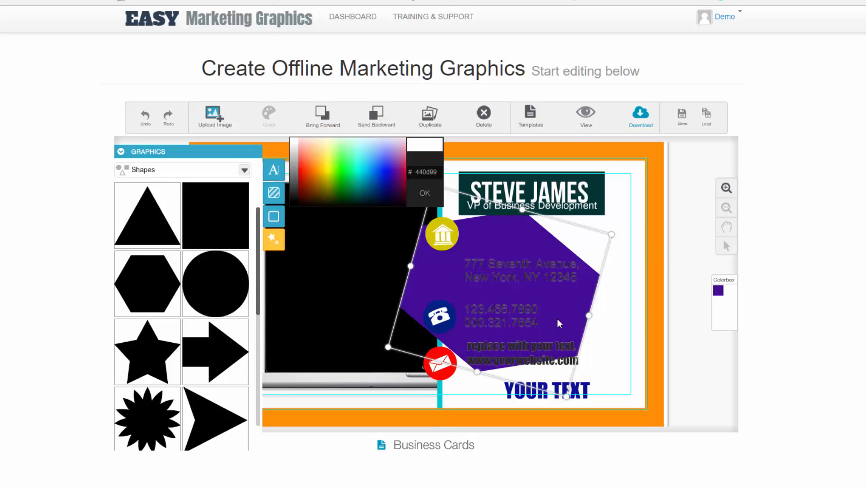
pyautogui.click(337, 175)
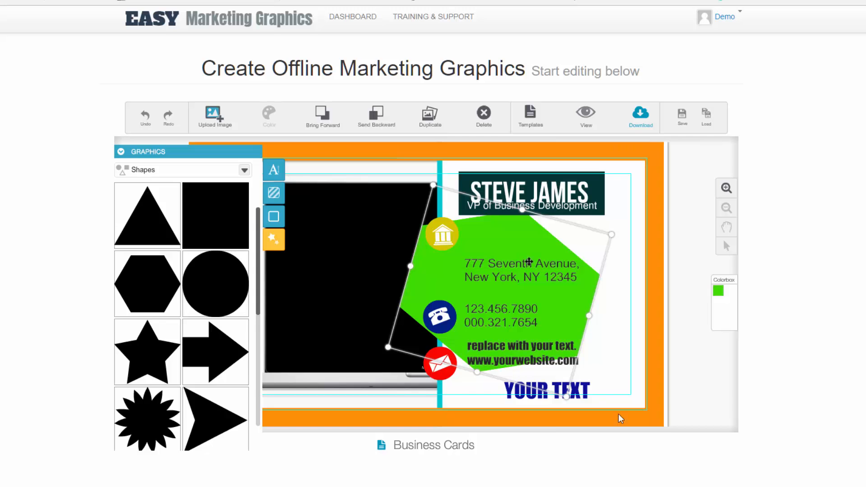
# Step: Move the green hexagon down behind the contact text
pyautogui.click(634, 401)
pyautogui.click(555, 277)
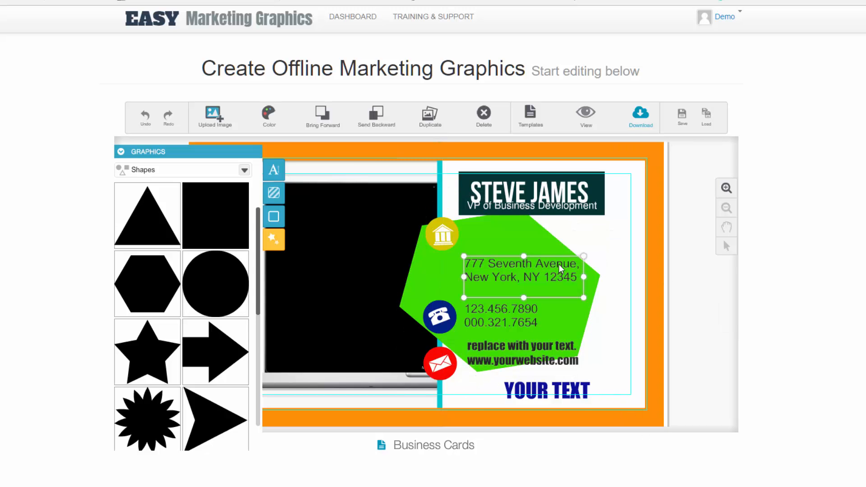
pyautogui.moveTo(511, 234); pyautogui.dragTo(525, 289)
pyautogui.click(480, 270)
pyautogui.click(372, 253)
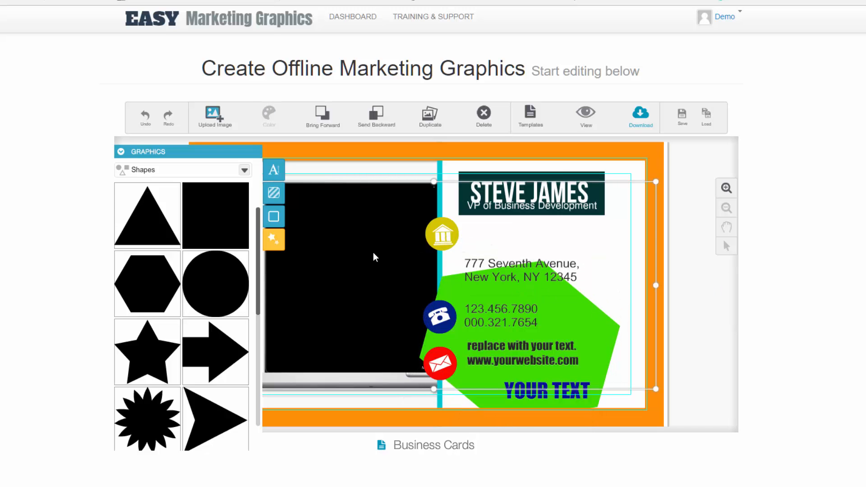
# Step: Check the card in the 3D preview and close it
pyautogui.click(587, 117)
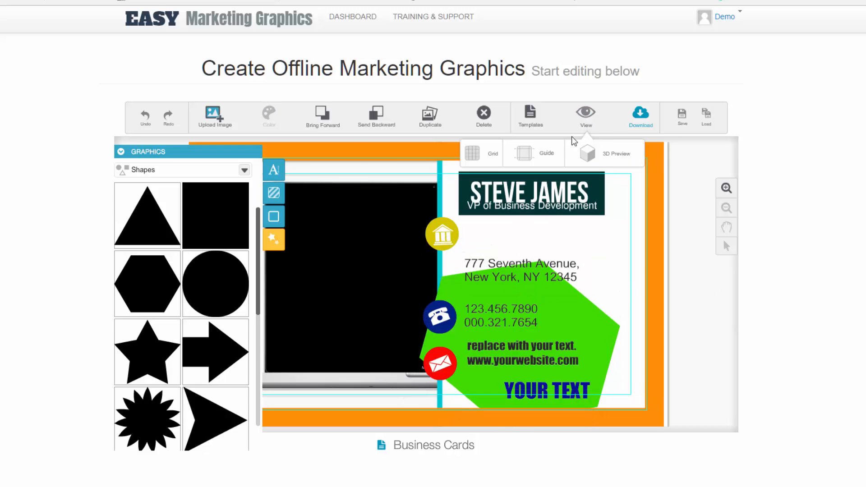
pyautogui.click(602, 158)
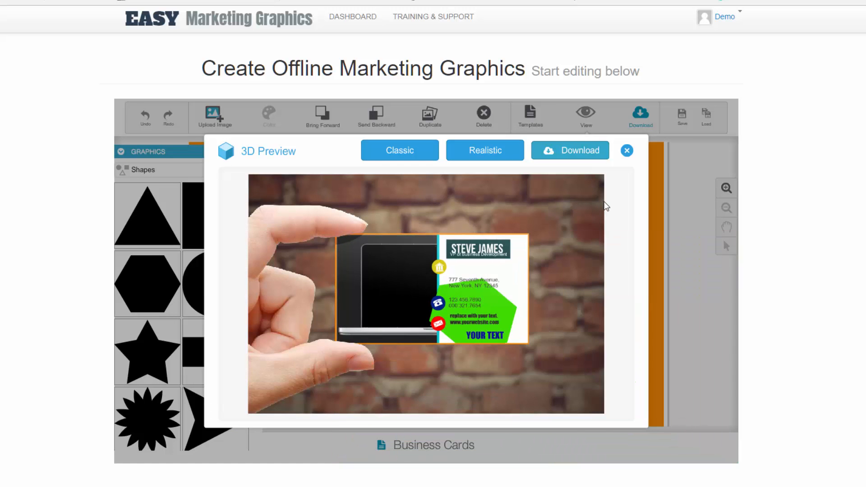
pyautogui.click(626, 151)
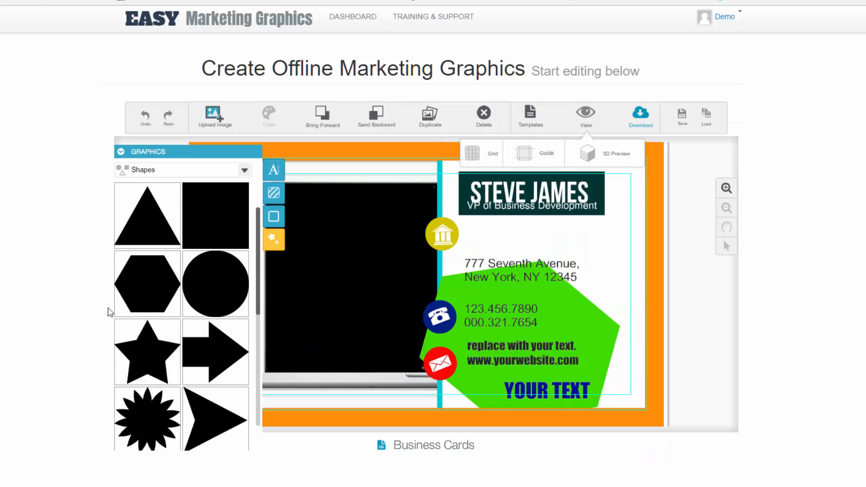
# Step: Delete the green polygon from the business card
pyautogui.click(273, 247)
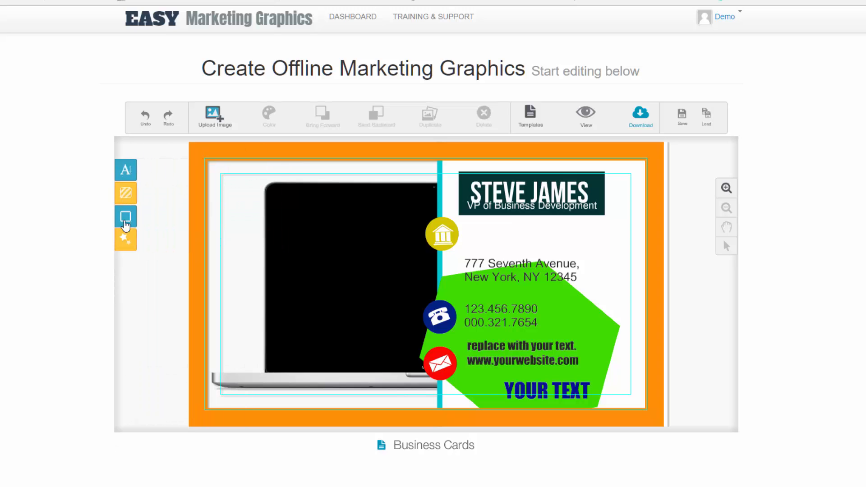
pyautogui.click(127, 171)
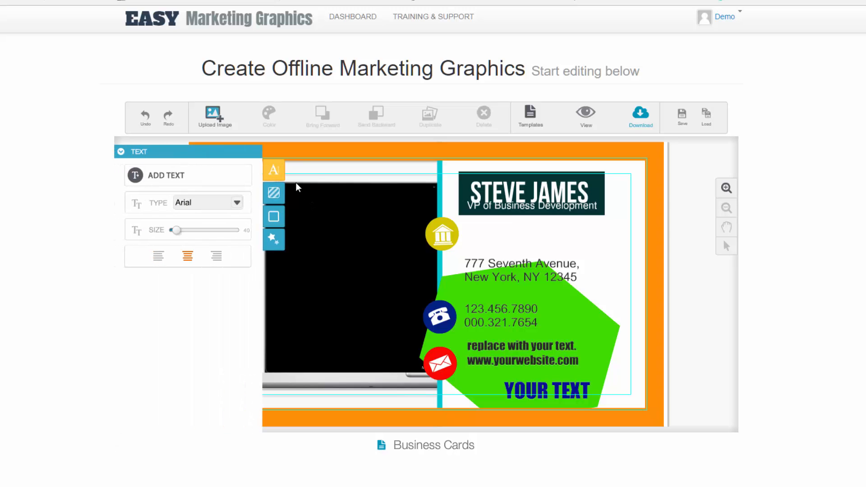
pyautogui.click(274, 169)
pyautogui.click(587, 355)
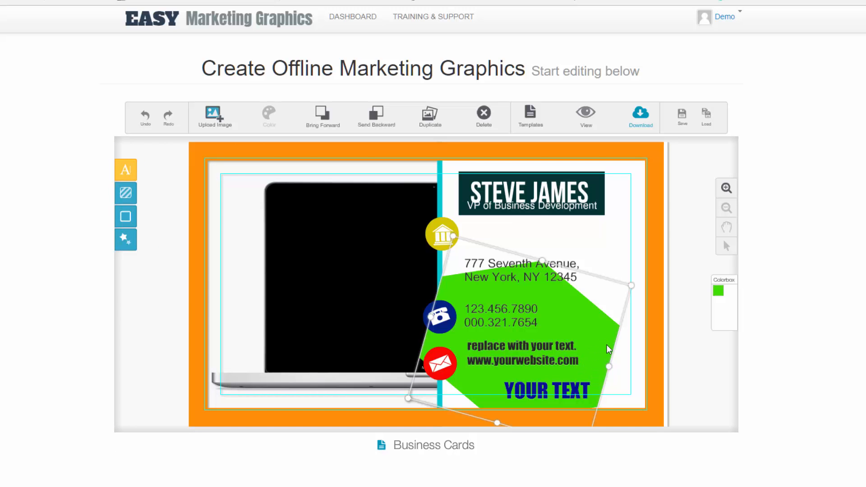
pyautogui.press('Delete')
# Step: Check the laptop image, bank icon, right background rectangle and STEVE JAMES title
pyautogui.click(395, 319)
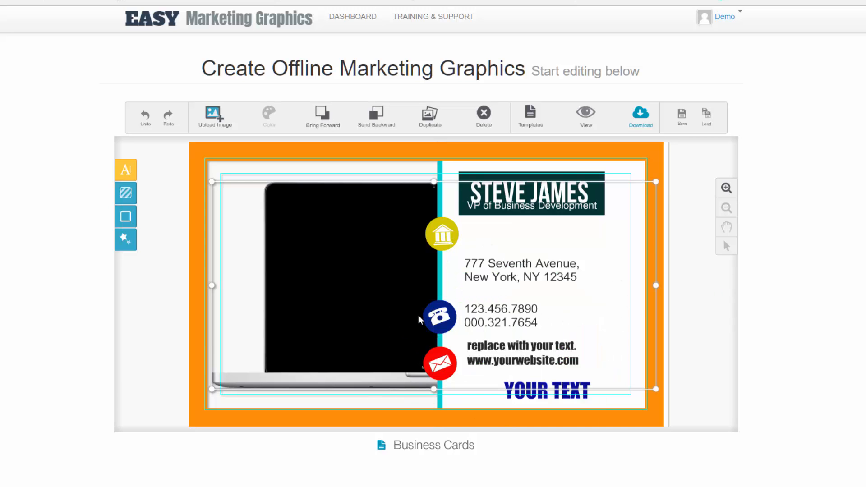
pyautogui.click(564, 303)
pyautogui.click(455, 235)
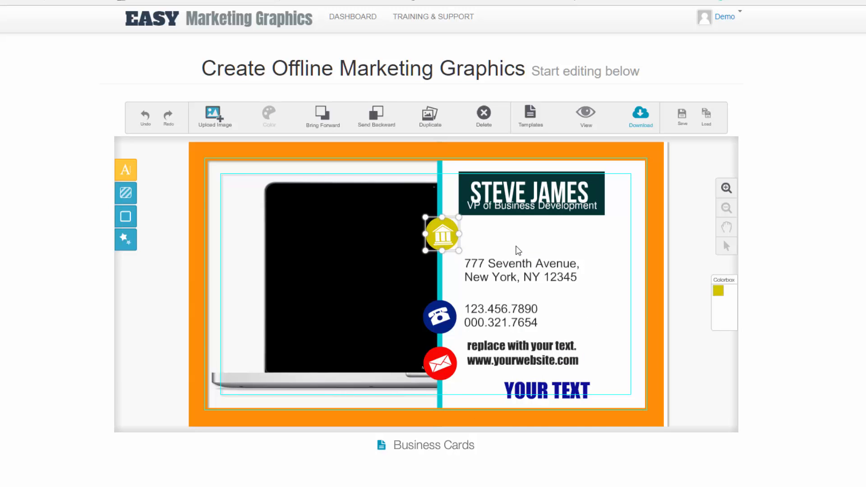
pyautogui.click(518, 251)
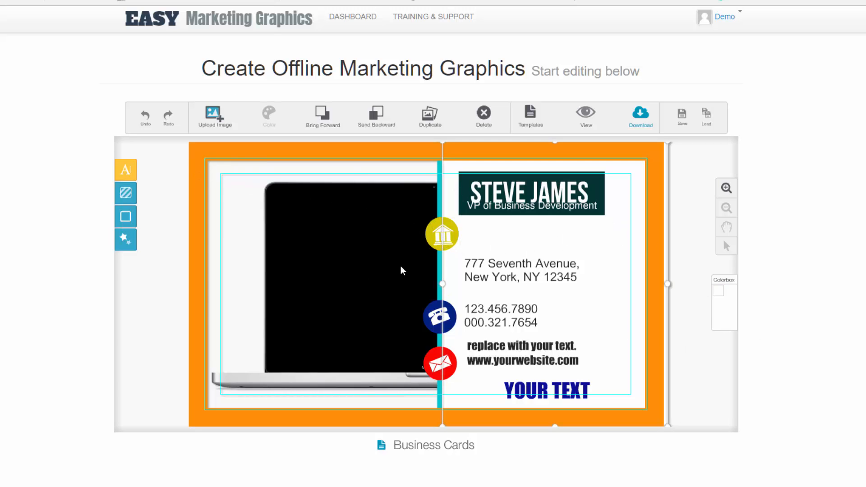
pyautogui.click(533, 192)
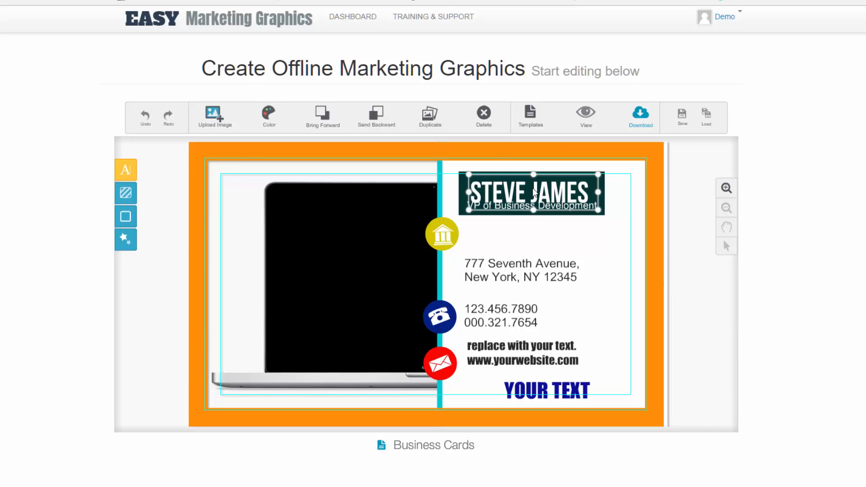
# Step: Return to the dashboard and open the EDORAS International business card template
pyautogui.click(358, 20)
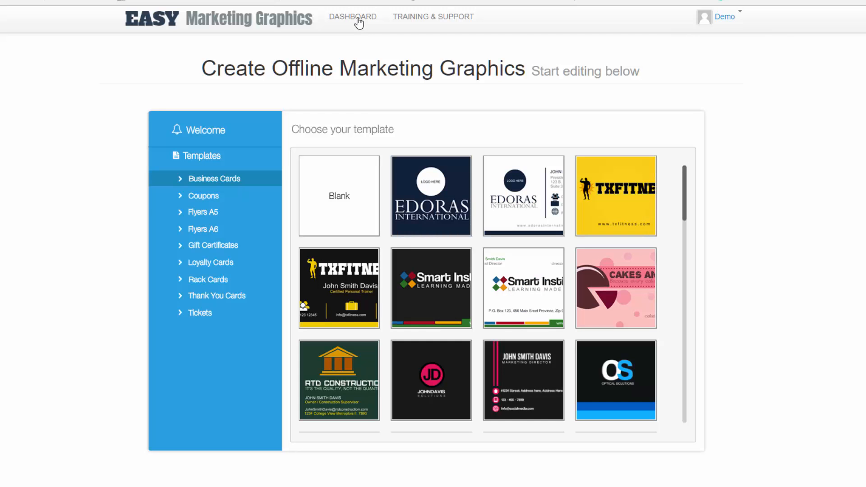
pyautogui.moveTo(681, 205); pyautogui.dragTo(690, 234)
pyautogui.scroll(5, 690, 226)
pyautogui.click(416, 194)
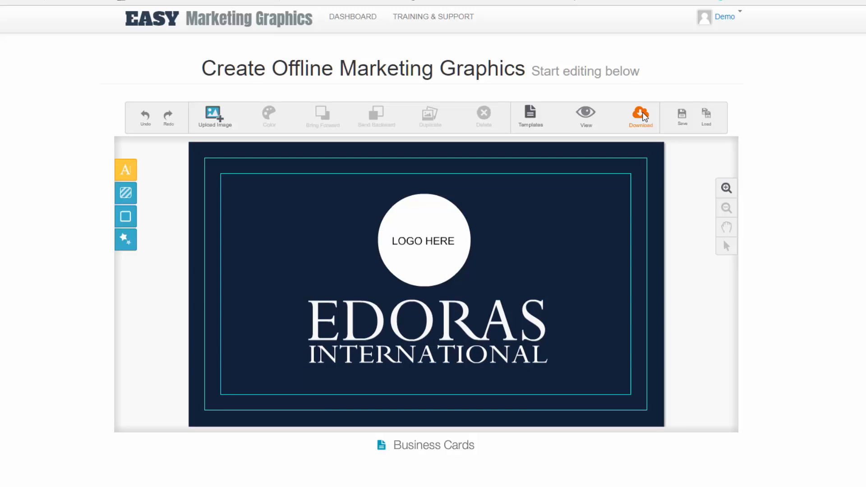
# Step: Preview the card in 3D using the Realistic mockup, then close the preview
pyautogui.click(586, 116)
pyautogui.click(601, 152)
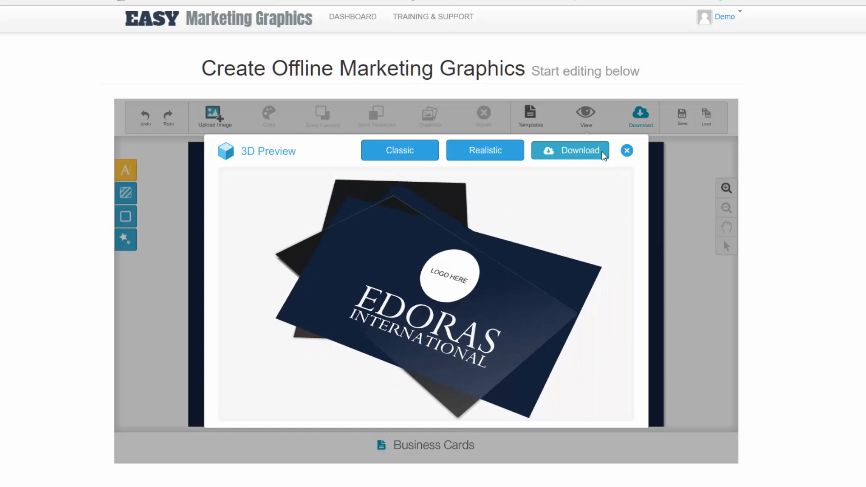
pyautogui.click(499, 156)
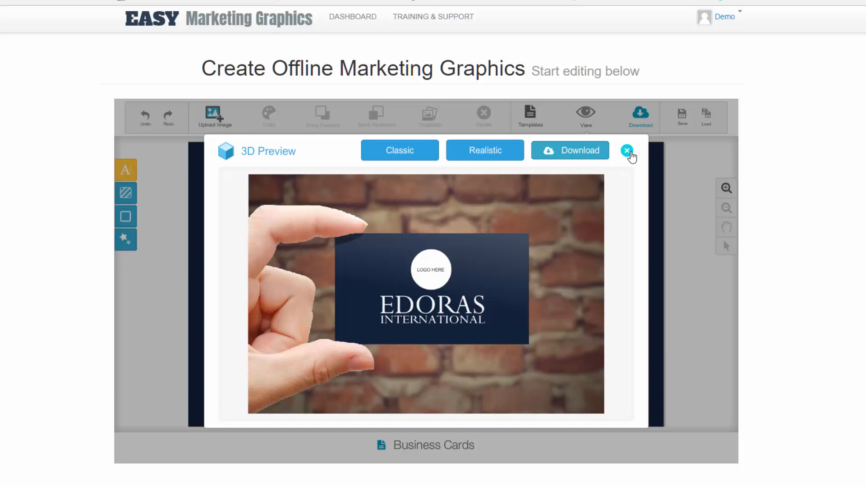
pyautogui.click(627, 151)
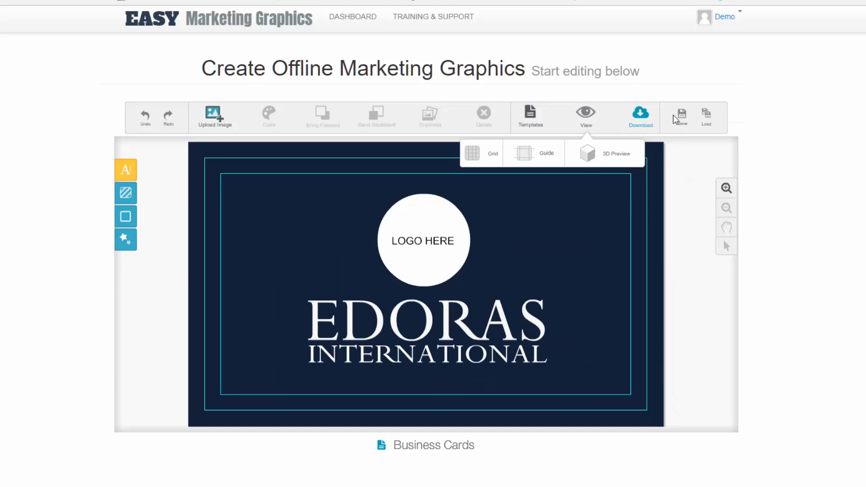
pyautogui.click(673, 174)
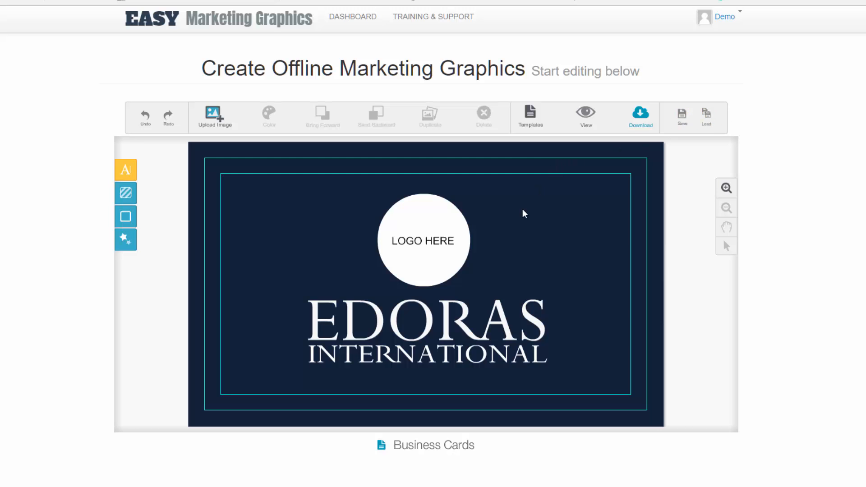
# Step: Delete the EDORAS text and bring up the image upload file picker
pyautogui.click(467, 276)
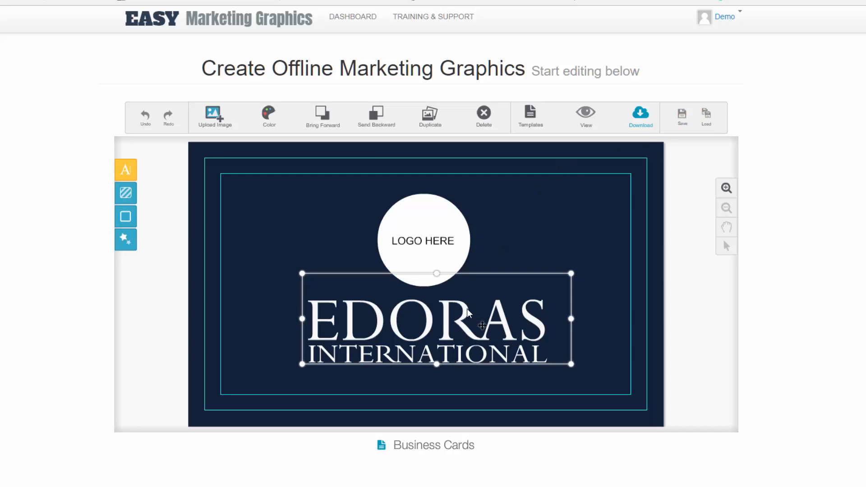
pyautogui.moveTo(479, 336); pyautogui.dragTo(390, 233)
pyautogui.press('Delete')
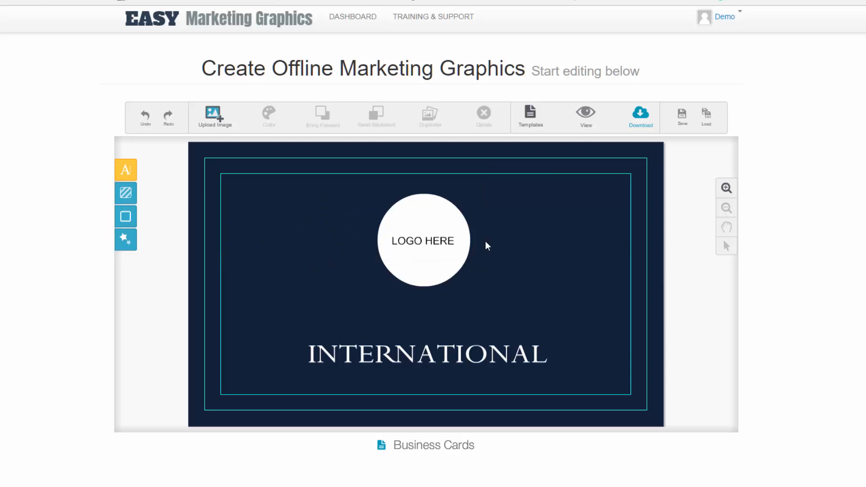
pyautogui.click(213, 116)
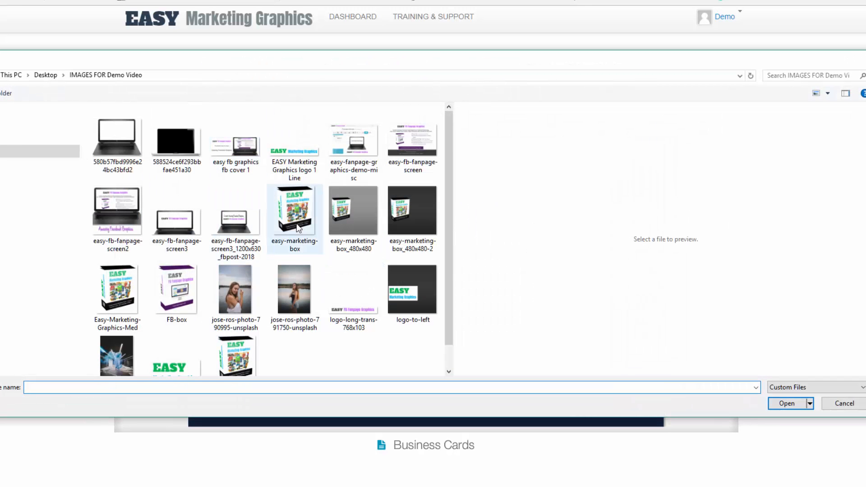
# Step: Upload the Easy-Marketing-Graphics-Med logo image onto the card
pyautogui.click(194, 300)
pyautogui.click(109, 298)
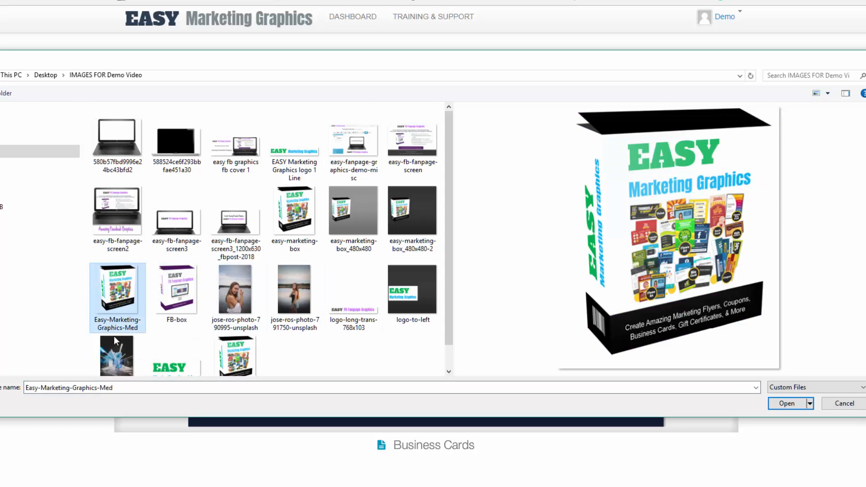
pyautogui.click(176, 358)
pyautogui.click(787, 404)
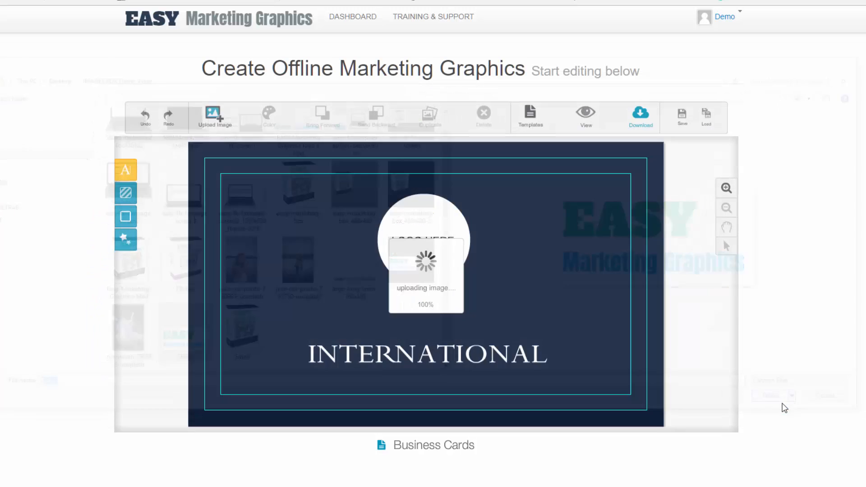
pyautogui.moveTo(353, 275); pyautogui.dragTo(284, 263)
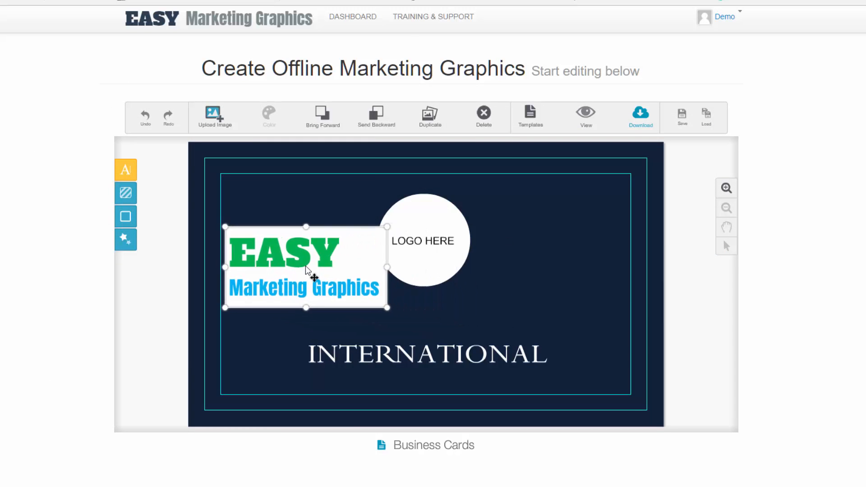
# Step: Delete the LOGO HERE circle and its leftover text
pyautogui.click(455, 240)
pyautogui.press('Delete')
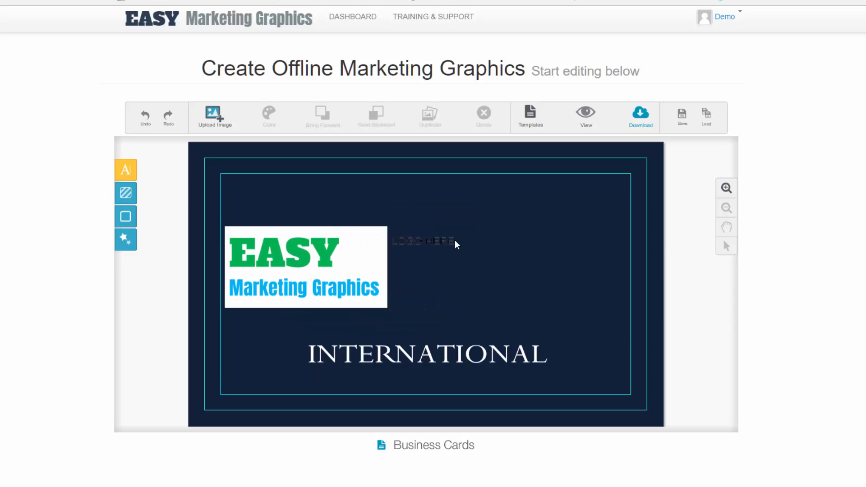
pyautogui.click(455, 241)
pyautogui.press('Delete')
# Step: Centre the logo above INTERNATIONAL and enlarge it
pyautogui.click(353, 251)
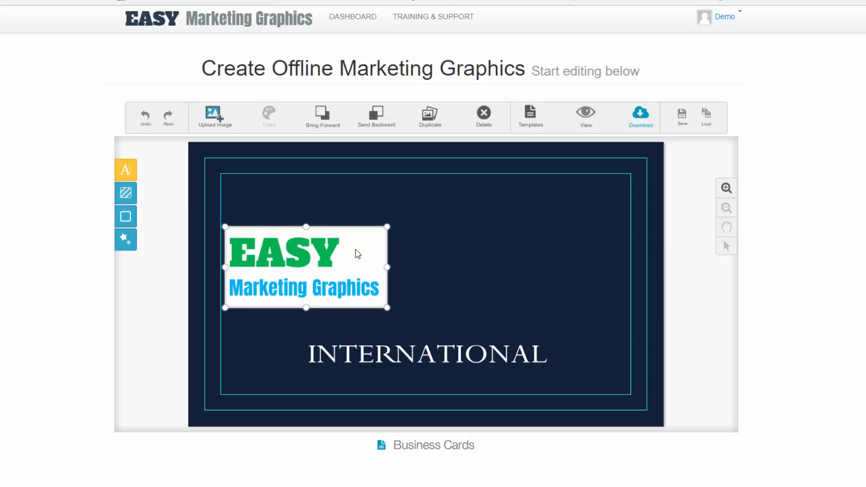
pyautogui.moveTo(354, 251); pyautogui.dragTo(458, 247)
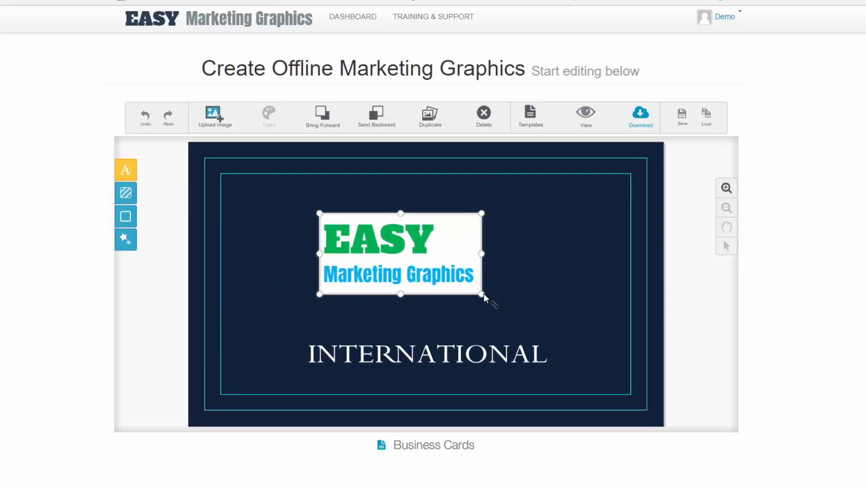
pyautogui.moveTo(484, 294); pyautogui.dragTo(508, 290)
pyautogui.click(551, 338)
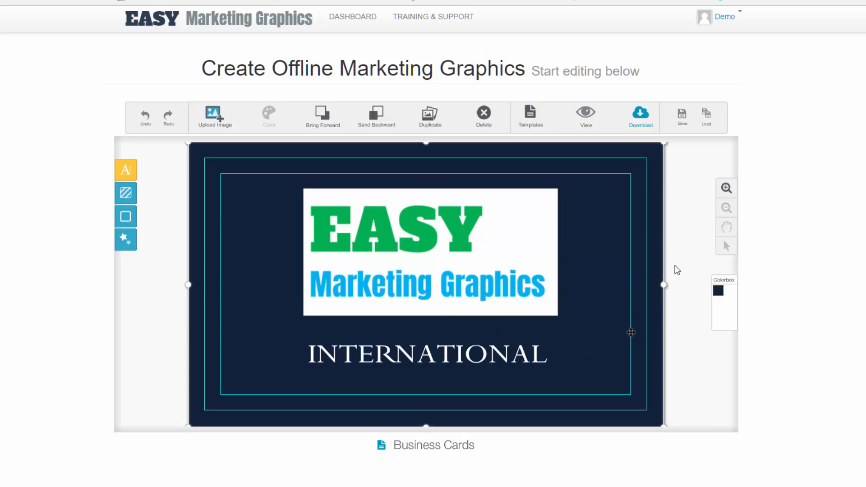
# Step: Save the design as a 'demo'-named file in the IMAGES FOR Demo Video folder
pyautogui.click(682, 115)
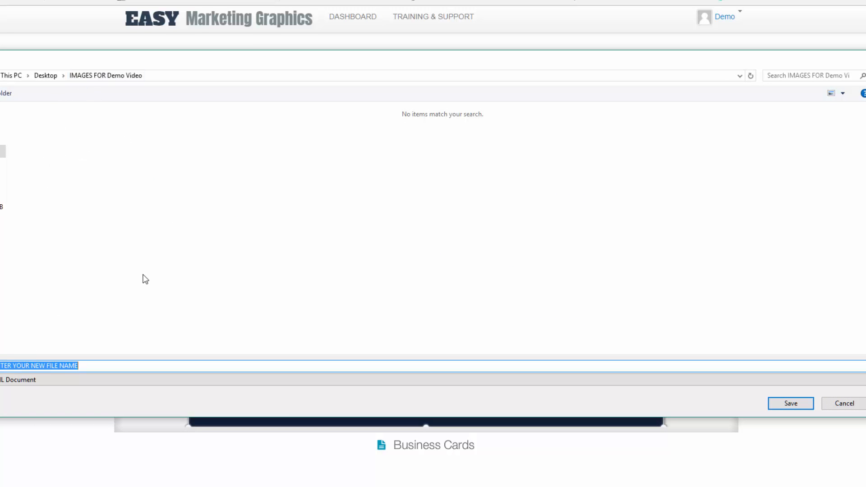
pyautogui.write('demo')
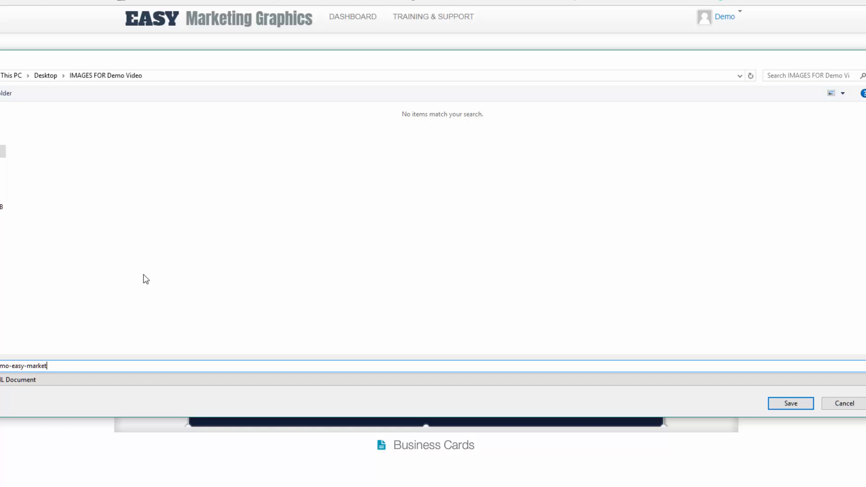
pyautogui.press('Return')
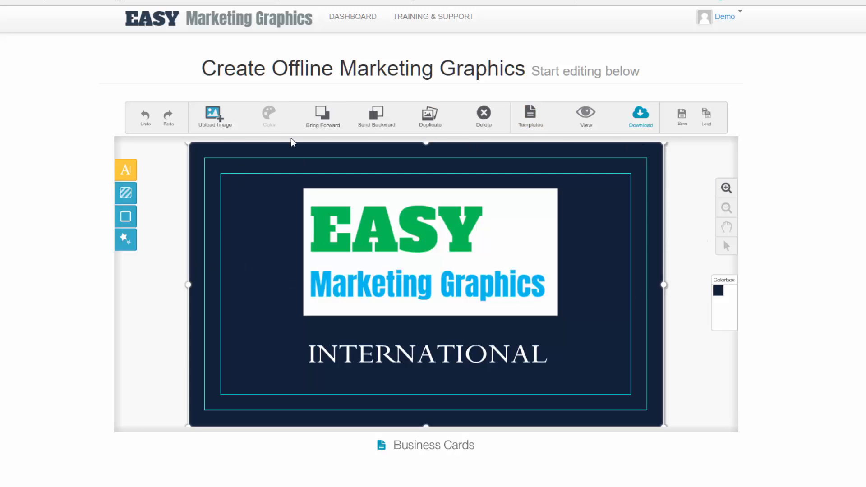
# Step: Start a Blank business card and load the saved demo-easy-marketing design
pyautogui.click(353, 18)
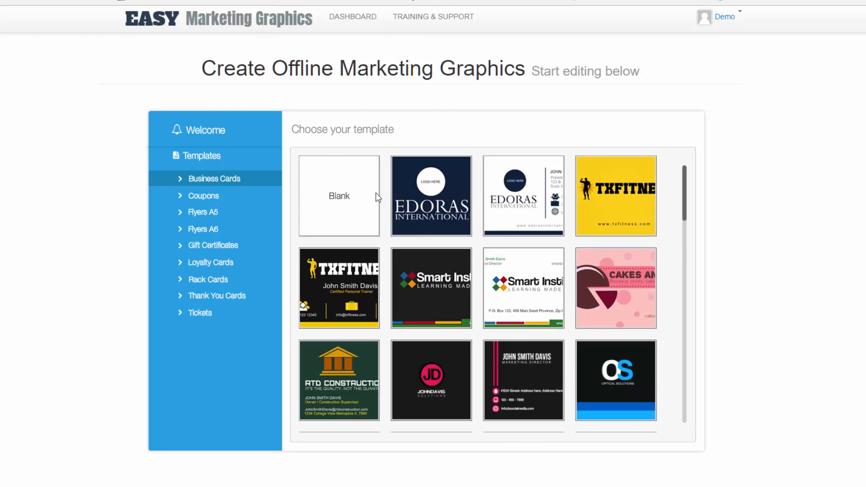
pyautogui.click(343, 194)
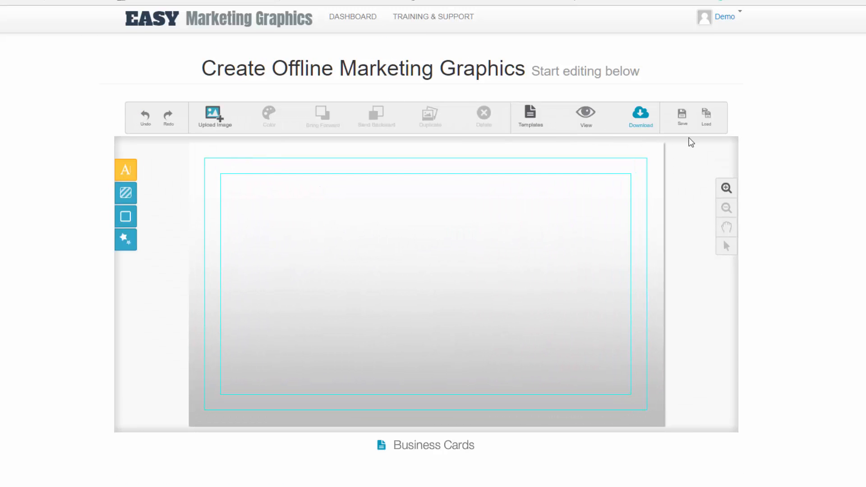
pyautogui.click(706, 119)
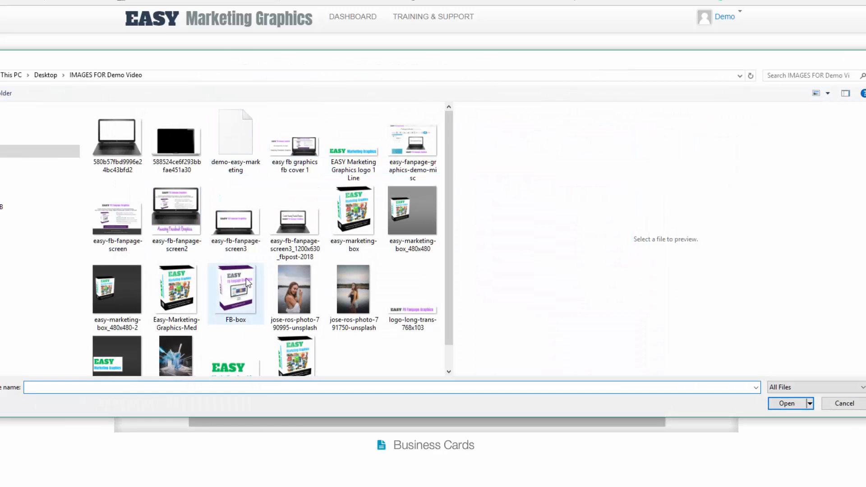
pyautogui.scroll(-2, 449, 271)
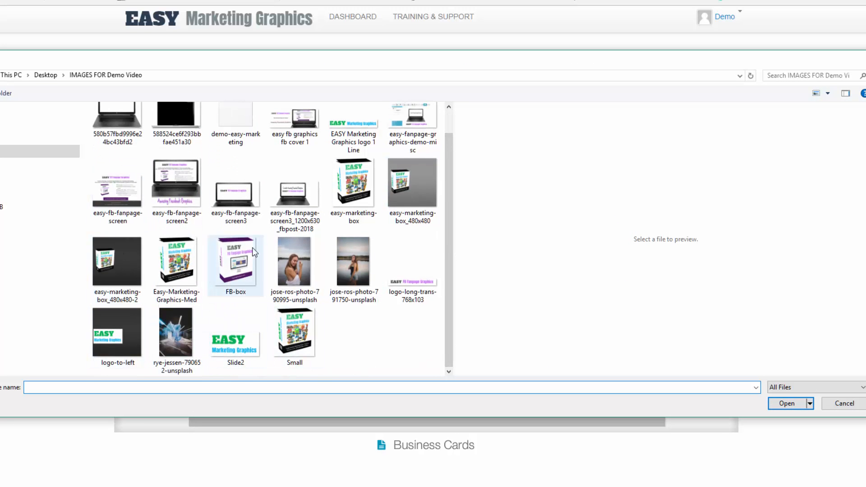
pyautogui.click(248, 131)
pyautogui.doubleClick(247, 130)
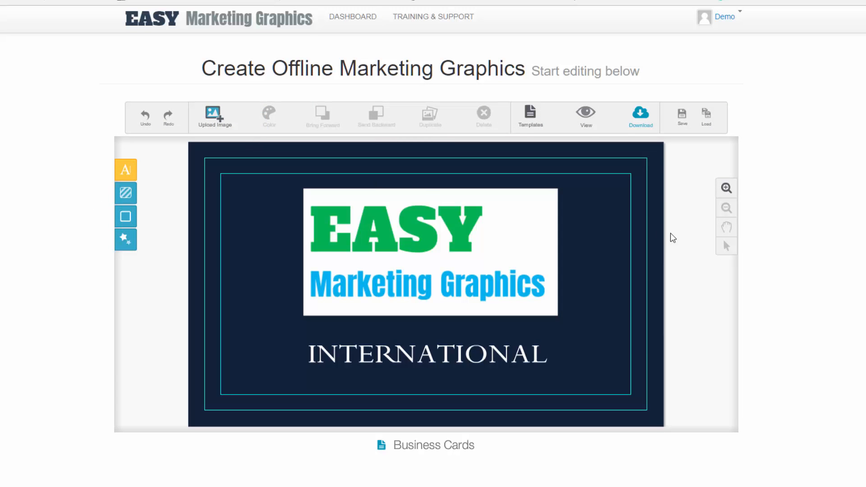
# Step: Shift the logo up and left, then check the INTERNATIONAL text, background and logo
pyautogui.moveTo(519, 249); pyautogui.dragTo(466, 238)
pyautogui.click(490, 363)
pyautogui.click(548, 310)
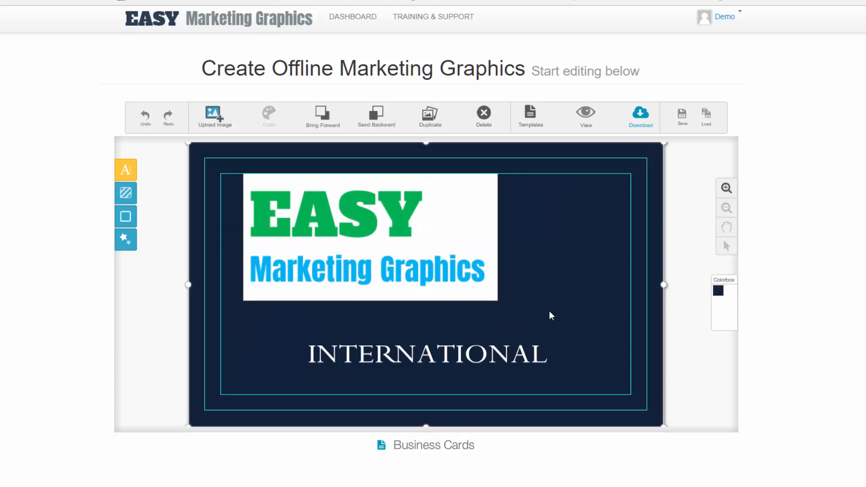
pyautogui.click(439, 261)
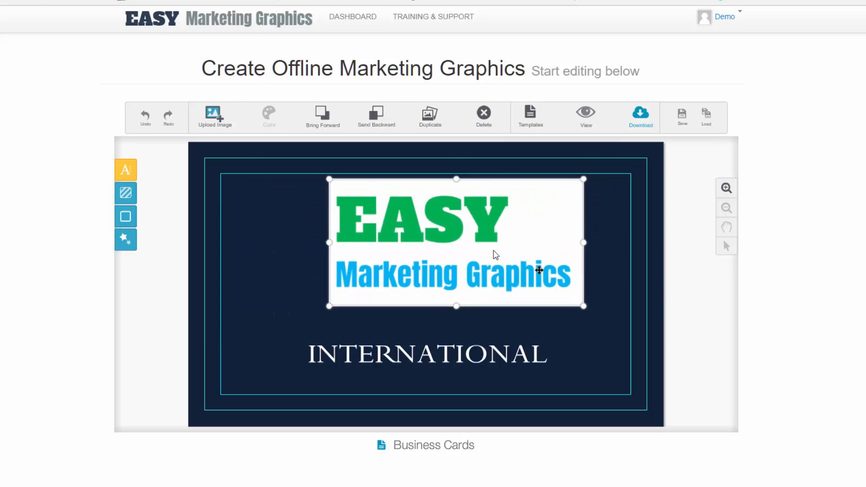